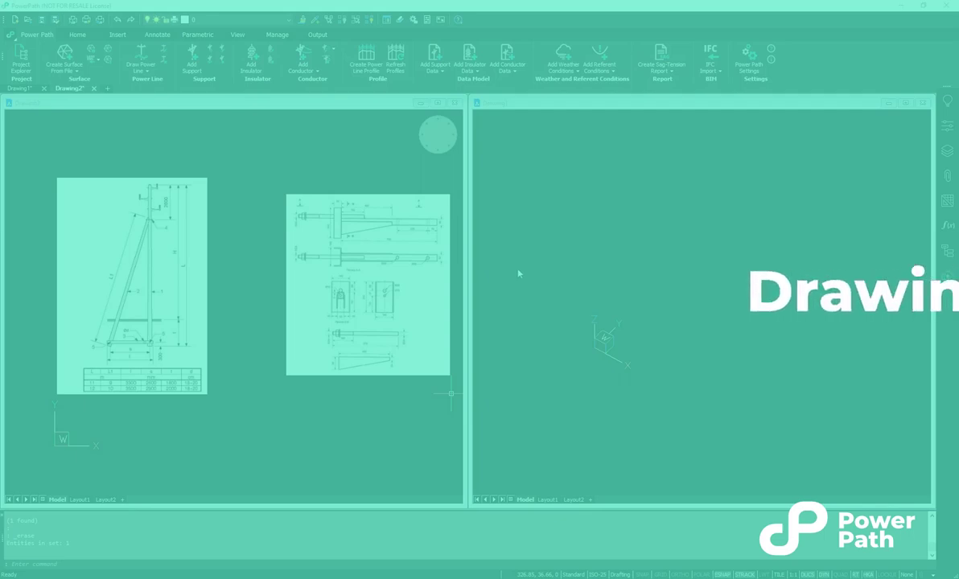
Frame the braced-pole reference sketch in Drawing2 and make the empty Drawing1 the active drawing.
{"action": "left_click", "coordinate": [621, 574]}
{"action": "left_click", "coordinate": [647, 511]}
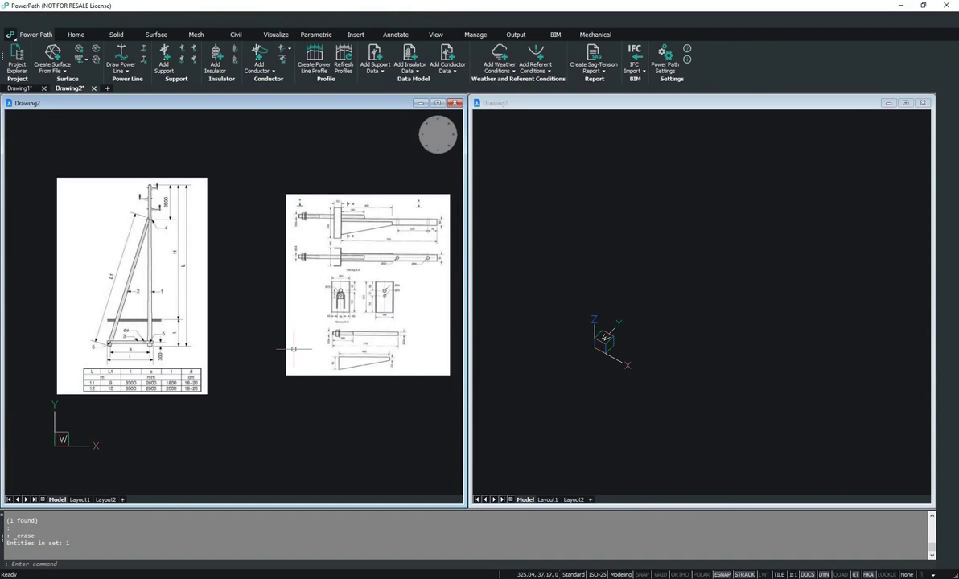
{"action": "scroll", "coordinate": [205, 259], "scroll_direction": "up", "scroll_amount": 5}
{"action": "middle_click_drag", "start_coordinate": [205, 259], "coordinate": [236, 287]}
{"action": "scroll", "coordinate": [426, 315], "scroll_direction": "down", "scroll_amount": 2}
{"action": "scroll", "coordinate": [419, 287], "scroll_direction": "down", "scroll_amount": 1}
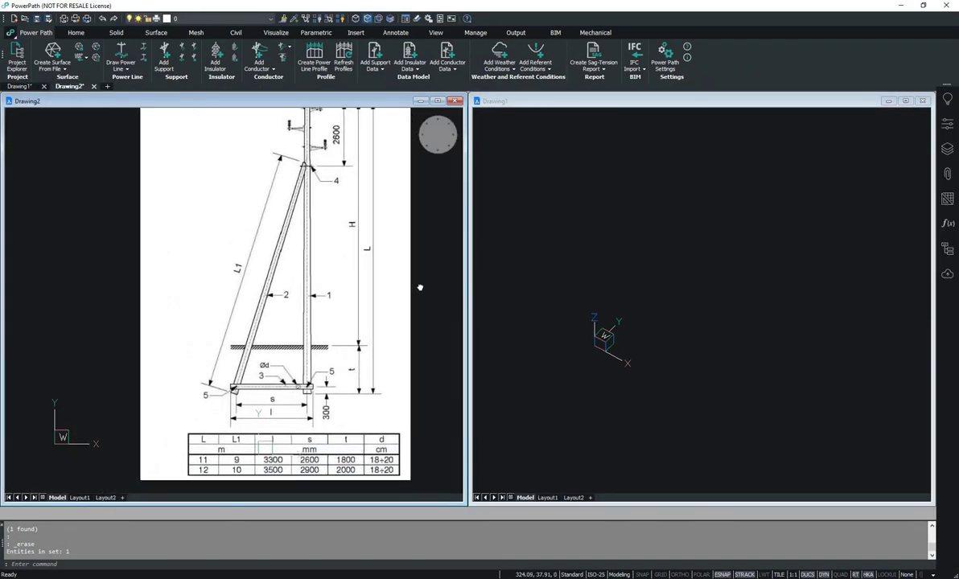
{"action": "scroll", "coordinate": [419, 287], "scroll_direction": "down", "scroll_amount": 1}
{"action": "scroll", "coordinate": [420, 286], "scroll_direction": "down", "scroll_amount": 1}
{"action": "left_click", "coordinate": [476, 219]}
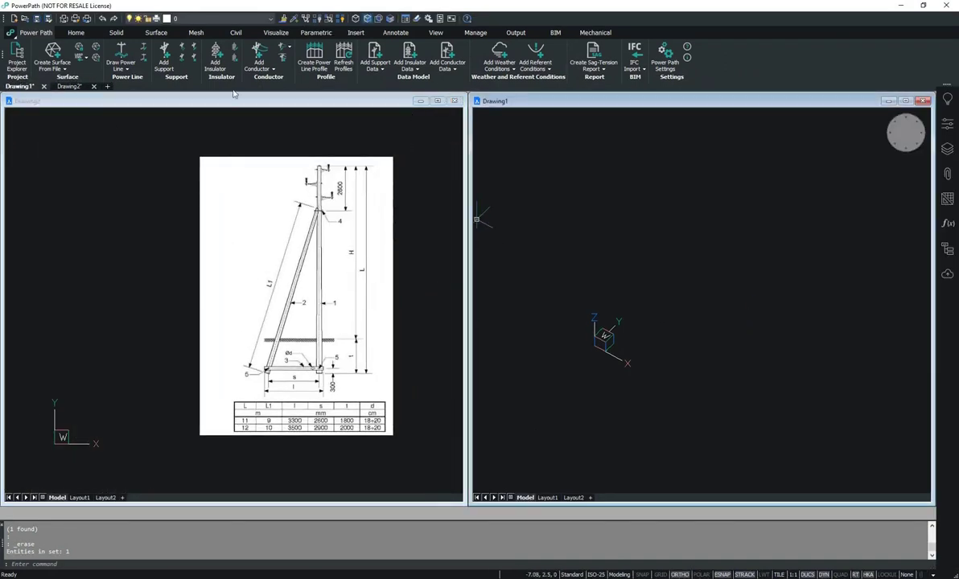
Create a cylinder with radius 0.15 and height 11 as the pole.
{"action": "left_click", "coordinate": [75, 32]}
{"action": "left_click", "coordinate": [16, 68]}
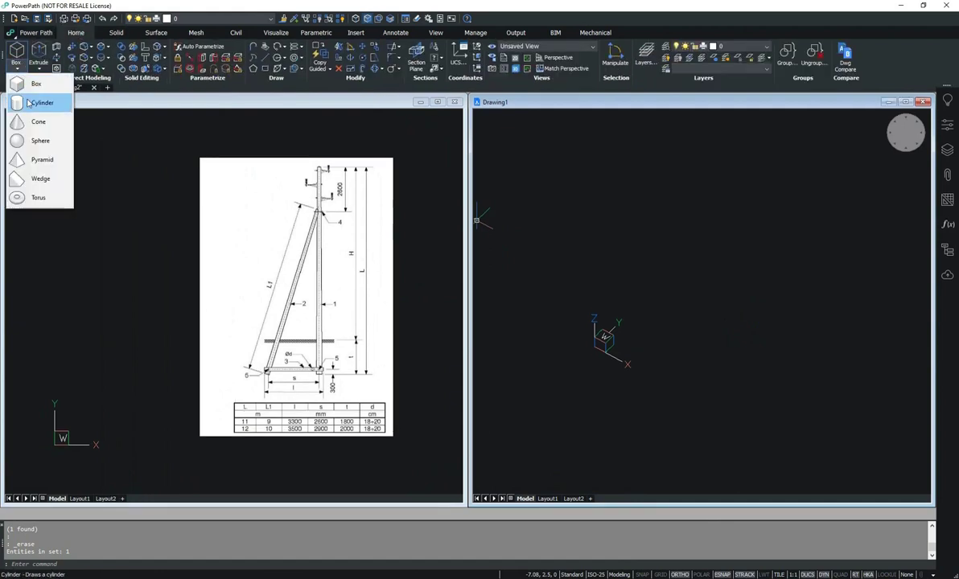
{"action": "left_click", "coordinate": [40, 102]}
{"action": "left_click", "coordinate": [655, 353]}
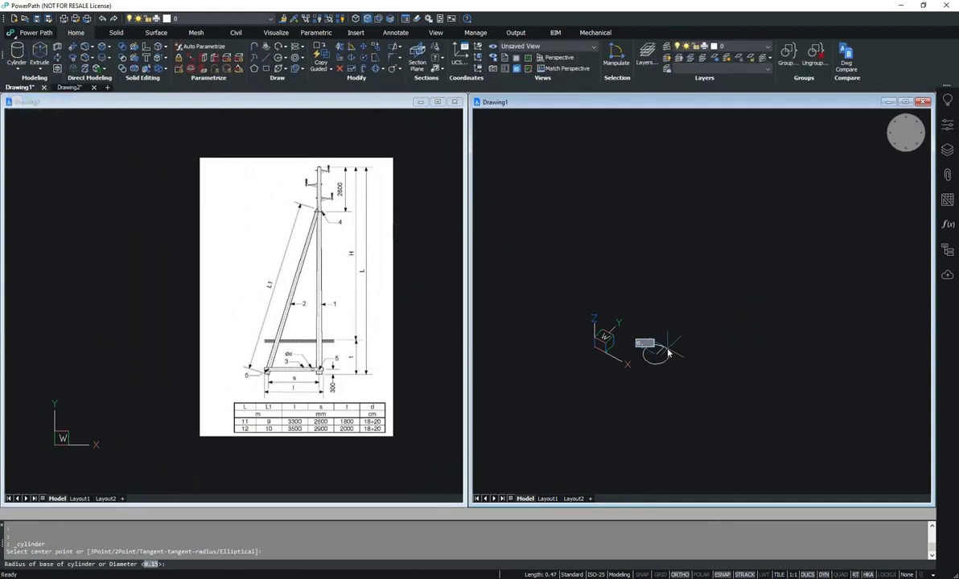
{"action": "key", "text": "Return"}
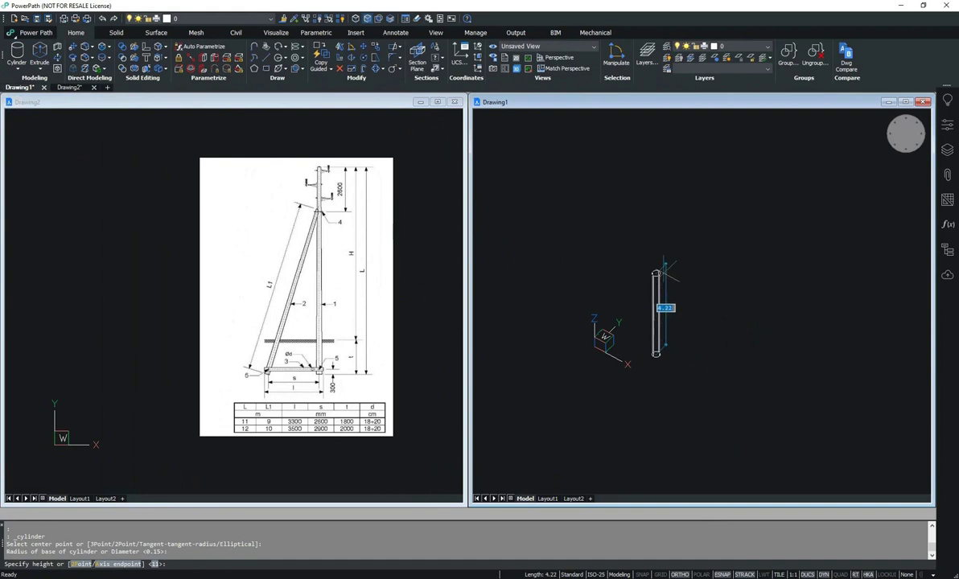
{"action": "left_click", "coordinate": [656, 143]}
Move the pole cylinder so its base sits at 0,0,0.
{"action": "left_click", "coordinate": [635, 139]}
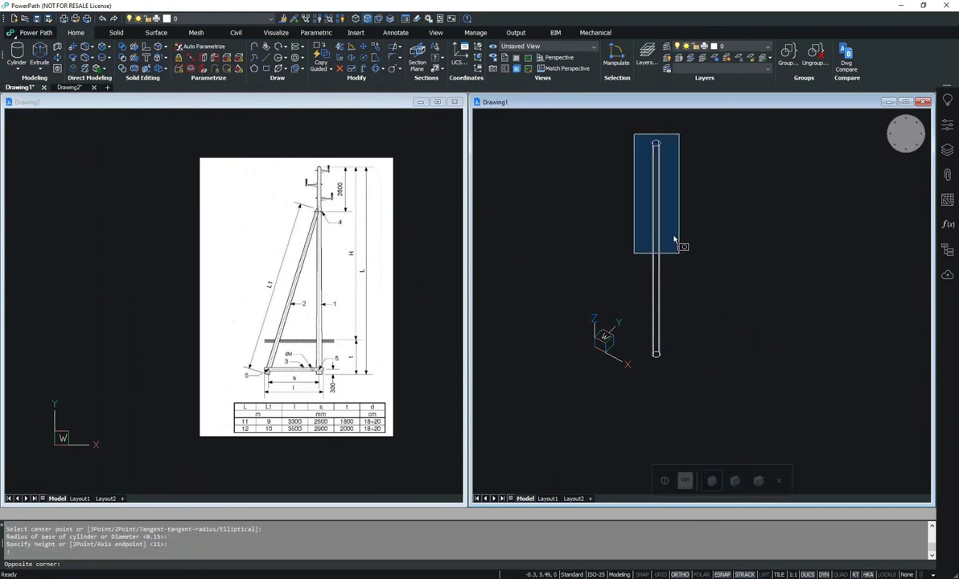
{"action": "left_click", "coordinate": [680, 243]}
{"action": "left_click", "coordinate": [338, 48]}
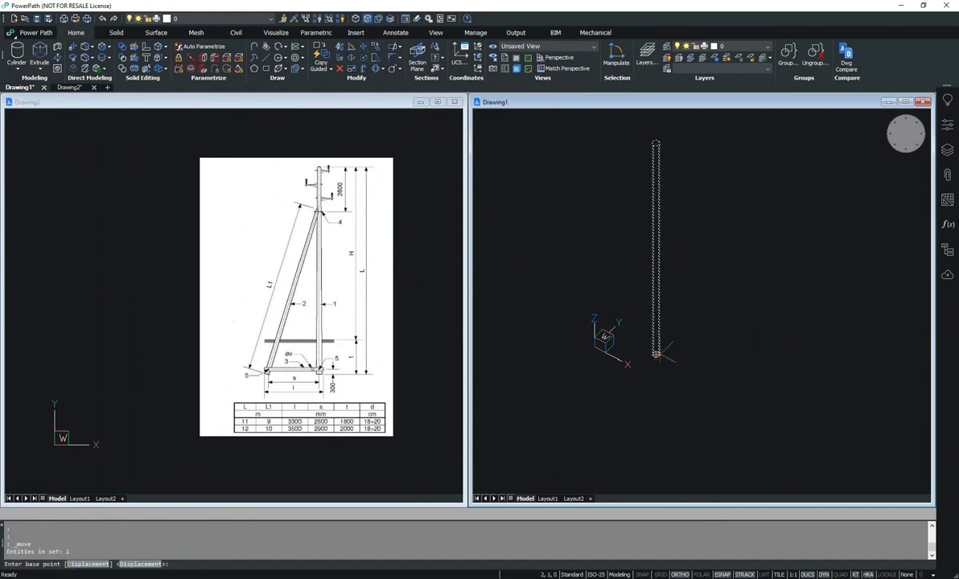
{"action": "left_click", "coordinate": [656, 354]}
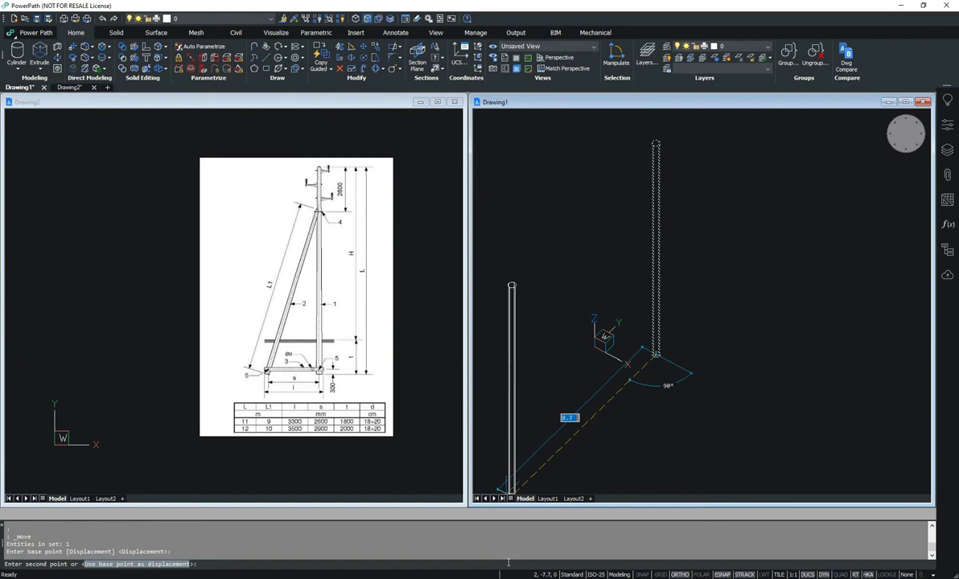
{"action": "type", "text": "0,0,"}
{"action": "key", "text": "Return"}
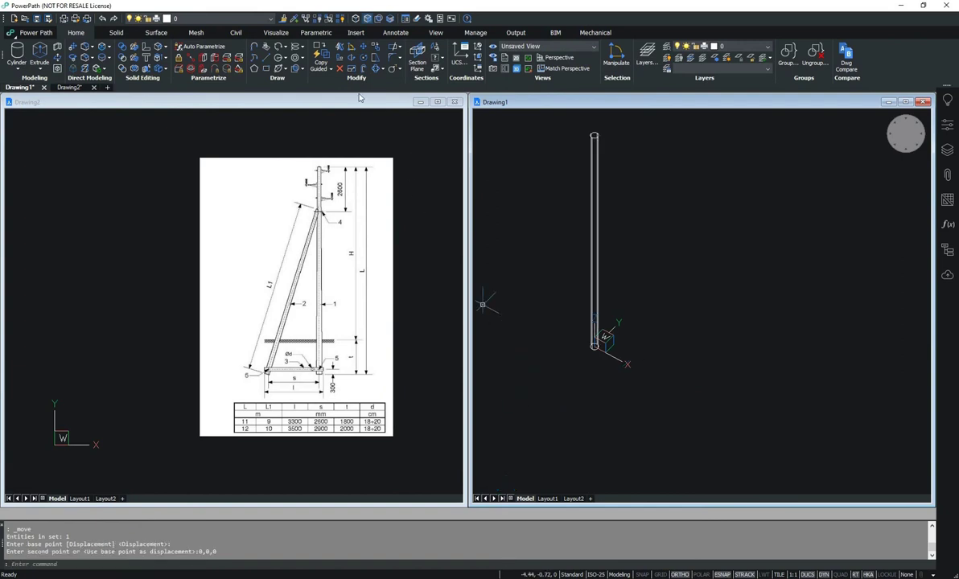
{"action": "left_click", "coordinate": [278, 59]}
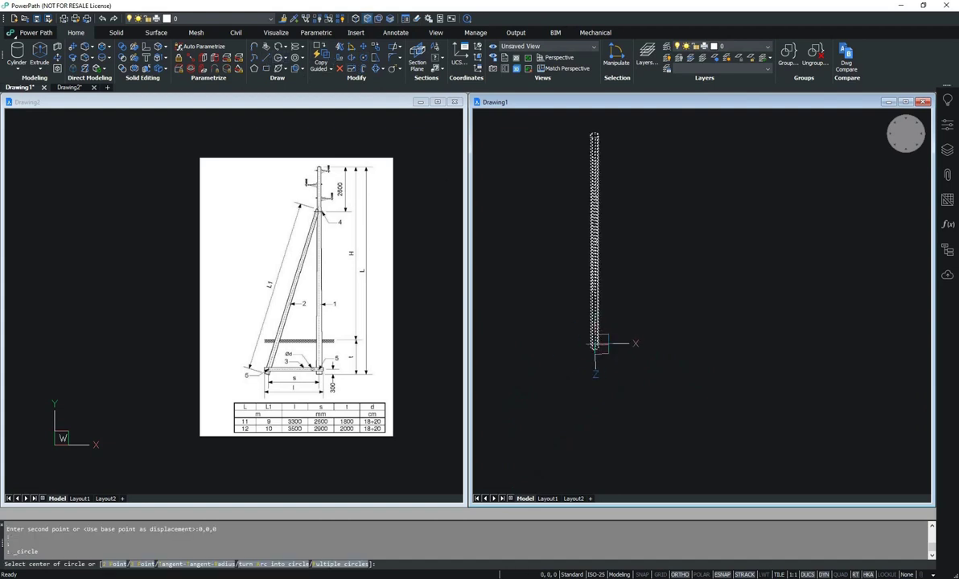
Draw a 0.15-radius circle at the pole base and delete the oversized circle.
{"action": "left_click", "coordinate": [592, 346]}
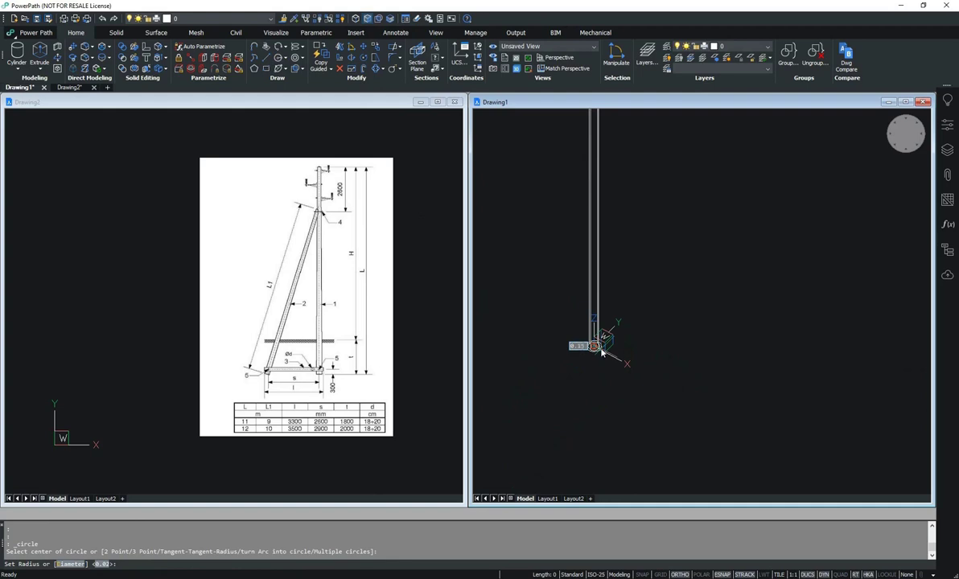
{"action": "type", "text": "0.15"}
{"action": "key", "text": "Return"}
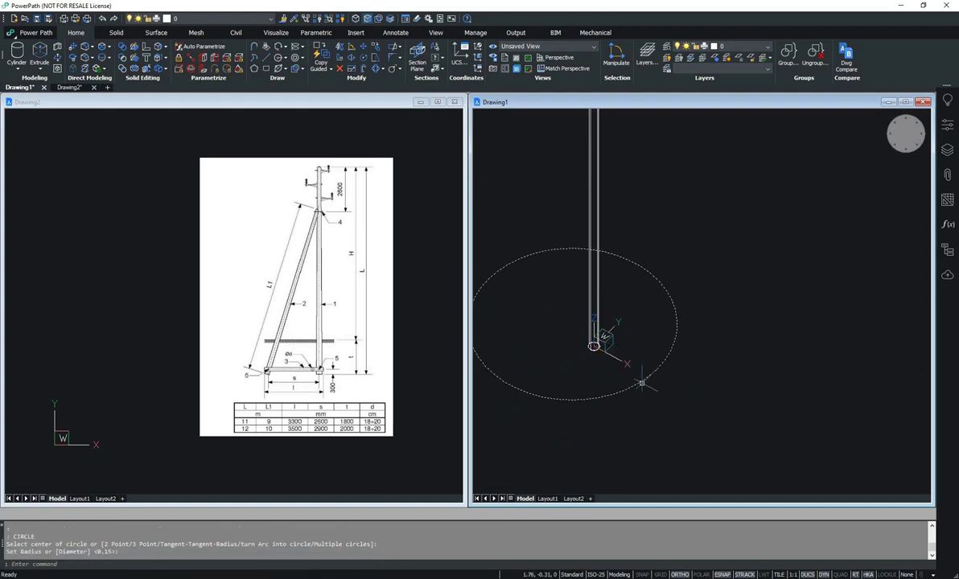
{"action": "key", "text": "Escape"}
{"action": "left_click", "coordinate": [633, 396]}
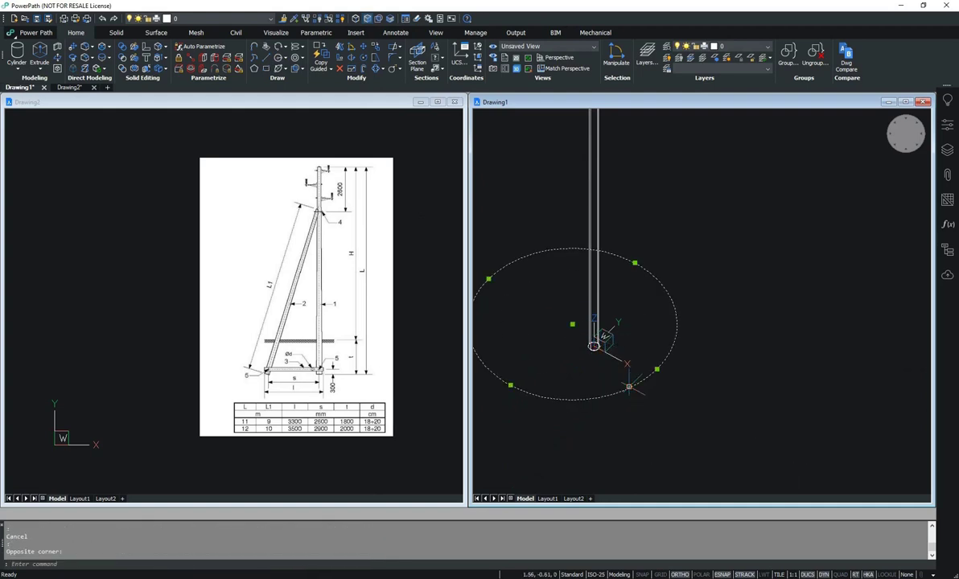
{"action": "key", "text": "Delete"}
{"action": "left_click", "coordinate": [561, 325]}
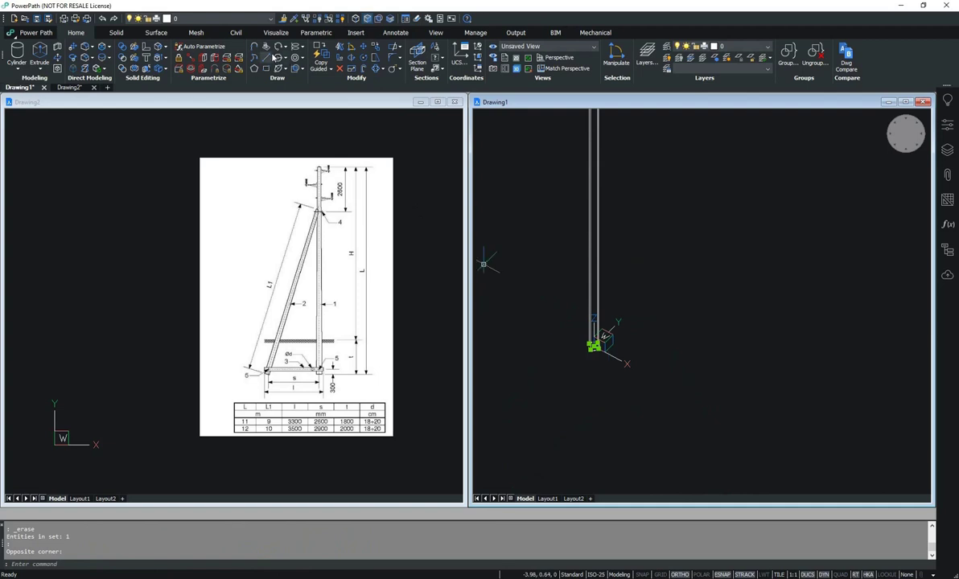
Move the small circle beside the pole and copy it directly upward.
{"action": "left_click", "coordinate": [339, 46]}
{"action": "left_click", "coordinate": [593, 345]}
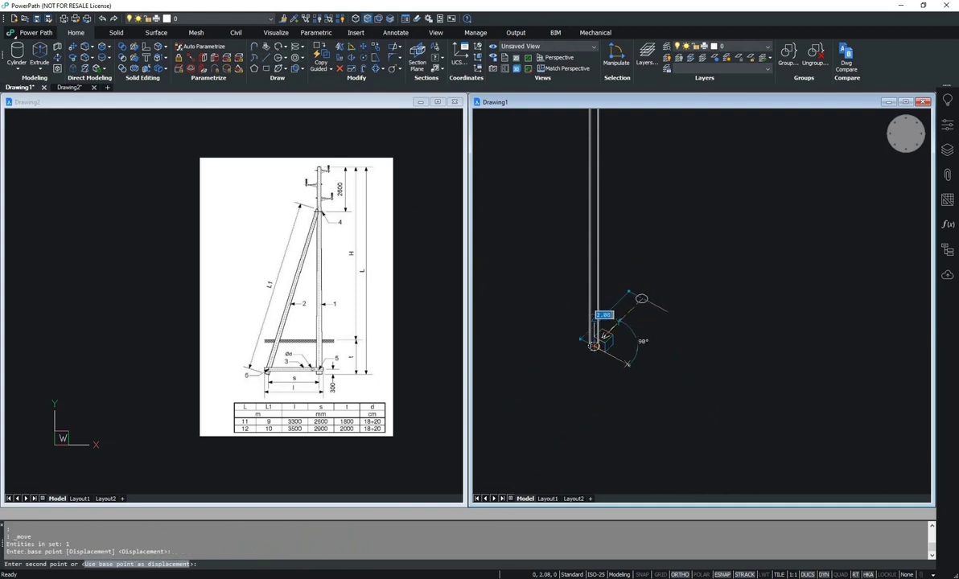
{"action": "left_click", "coordinate": [611, 274]}
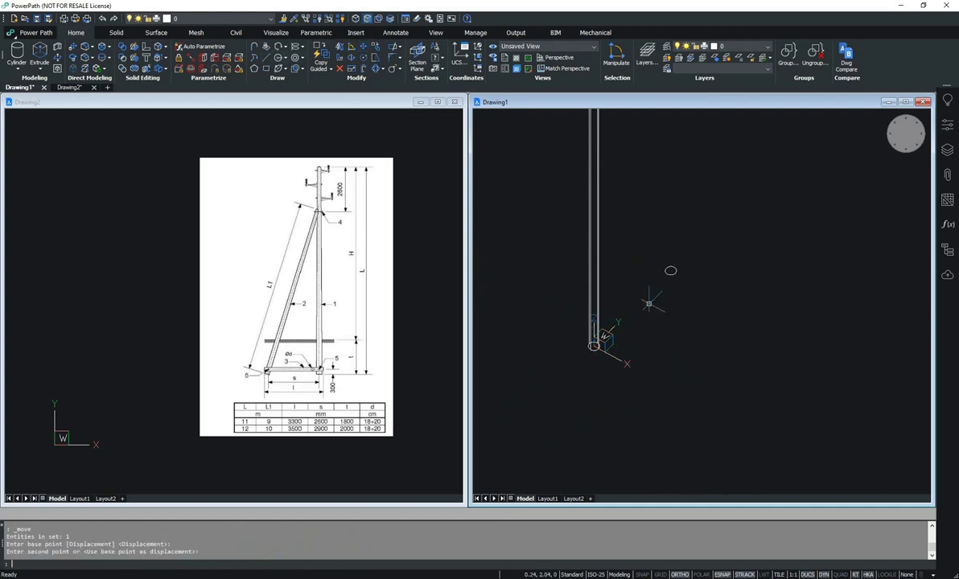
{"action": "left_click", "coordinate": [621, 233]}
{"action": "left_click", "coordinate": [641, 319]}
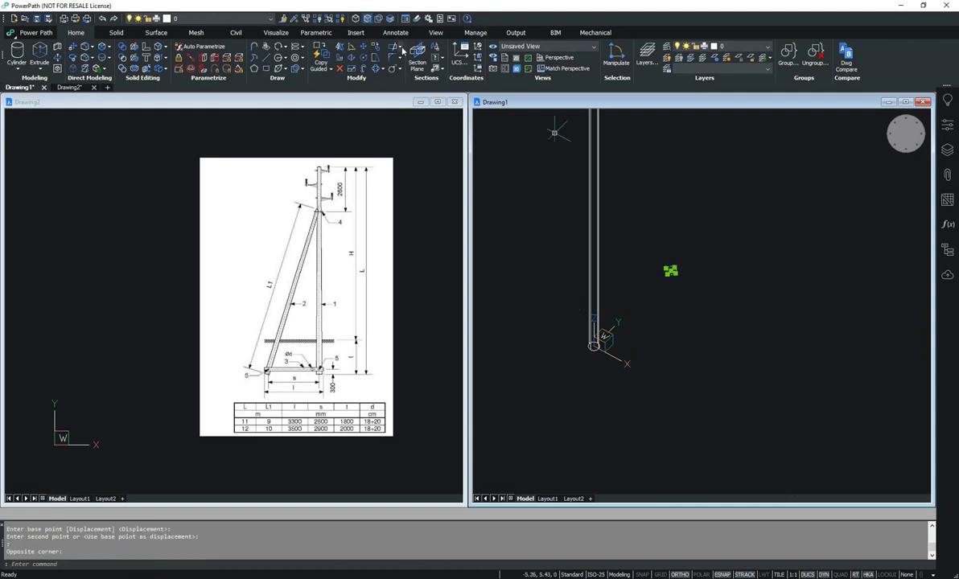
{"action": "left_click", "coordinate": [375, 50]}
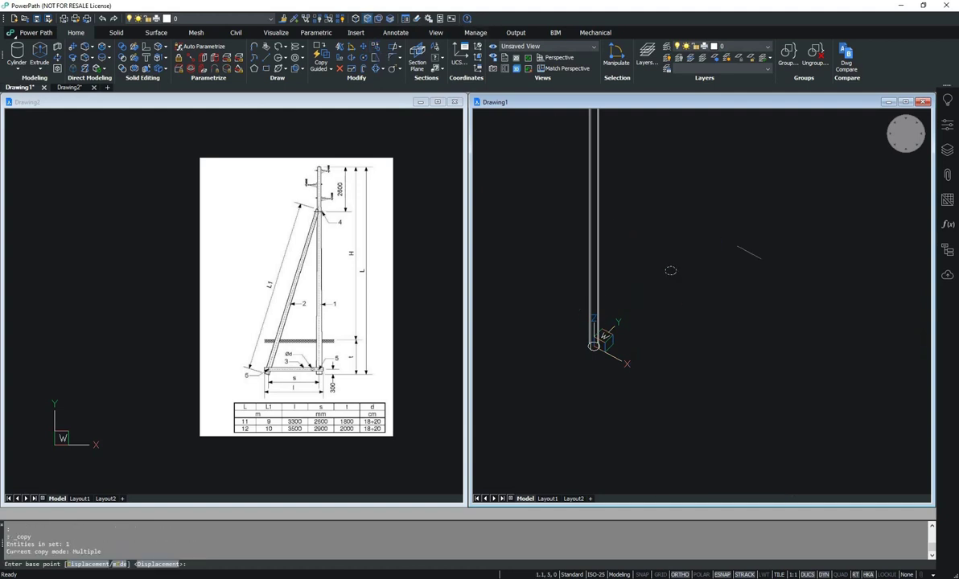
{"action": "left_click", "coordinate": [669, 270]}
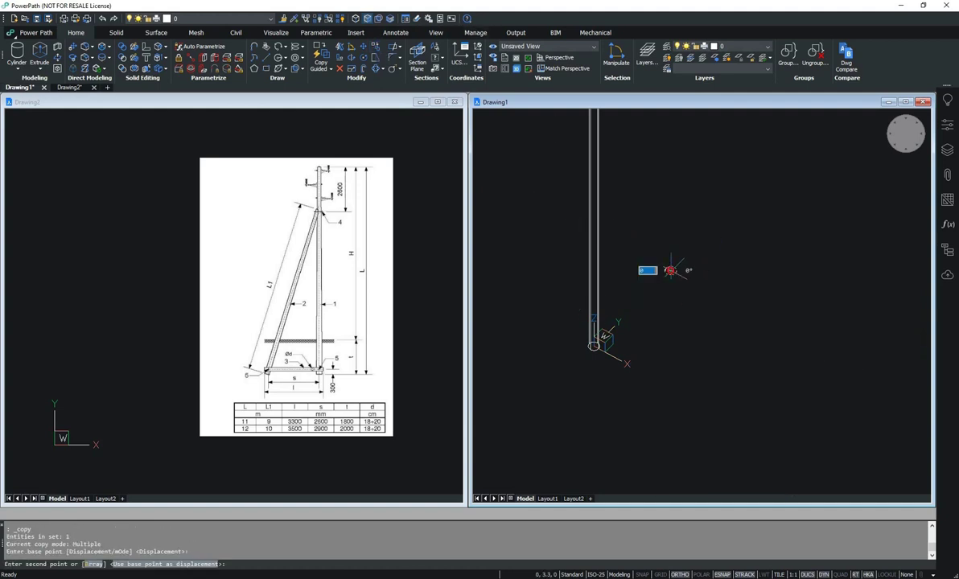
{"action": "left_click", "coordinate": [679, 185]}
{"action": "key", "text": "Escape"}
Move the upper circle copy onto the pole near its top.
{"action": "scroll", "coordinate": [669, 354], "scroll_direction": "down", "scroll_amount": 2}
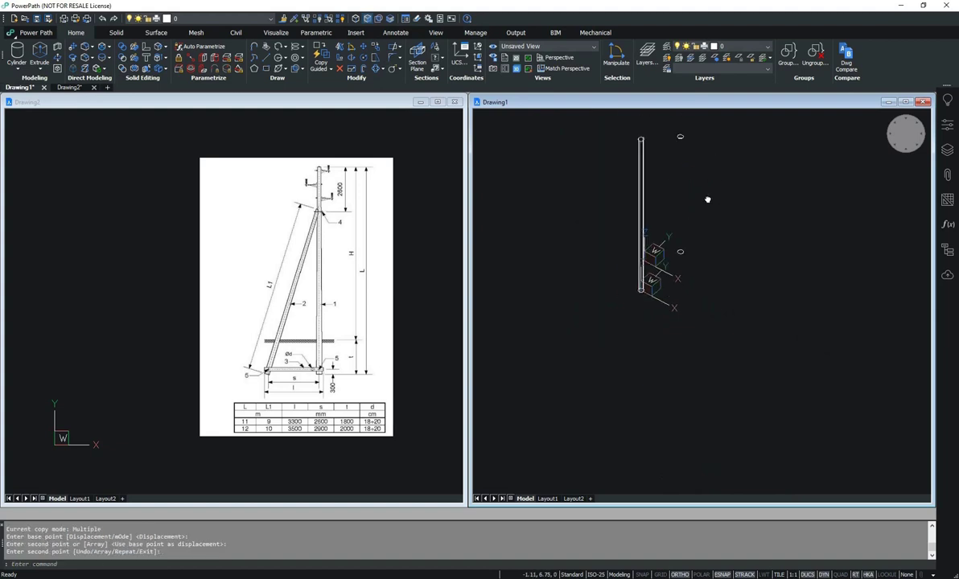
{"action": "left_click_drag", "start_coordinate": [595, 170], "coordinate": [695, 225]}
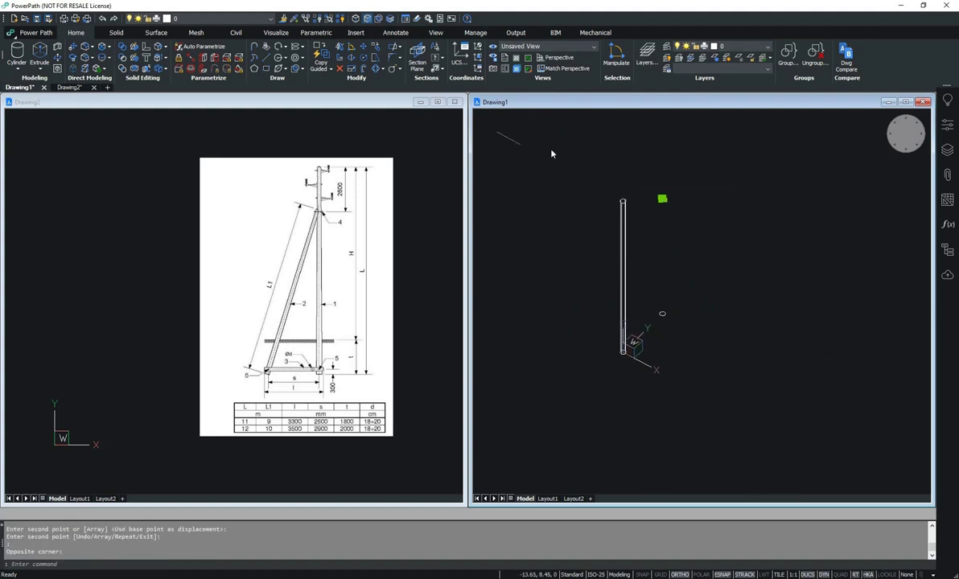
{"action": "left_click", "coordinate": [344, 46]}
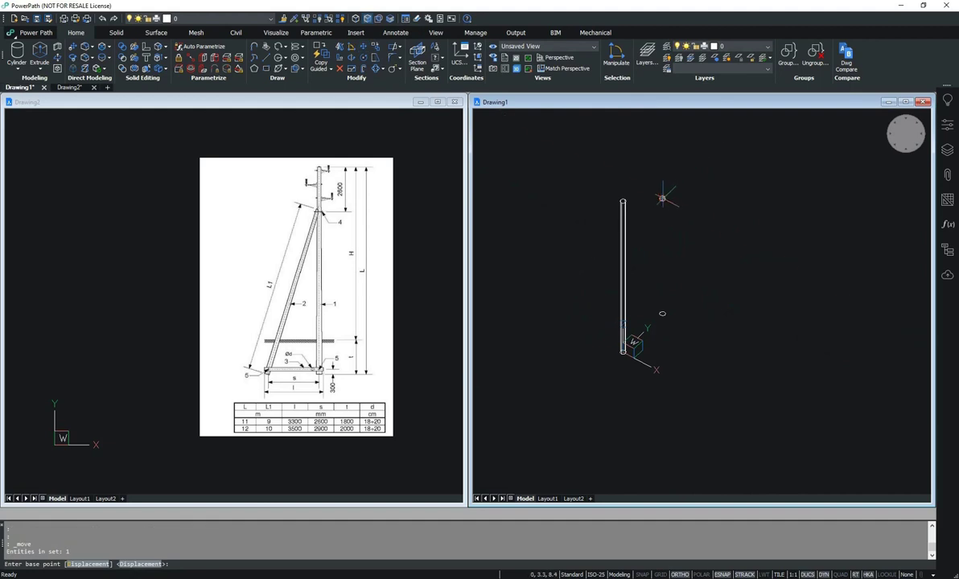
{"action": "left_click", "coordinate": [662, 199]}
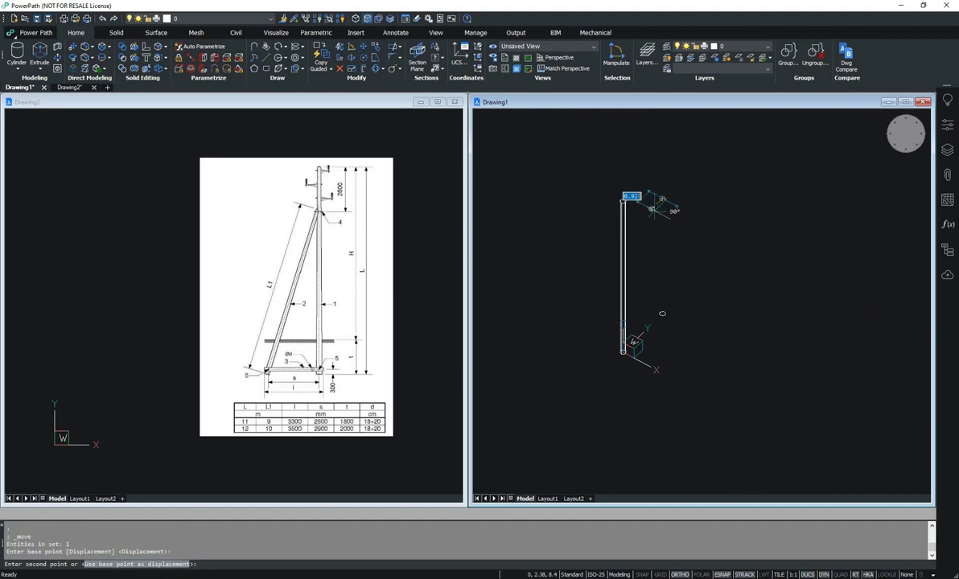
{"action": "left_click", "coordinate": [624, 232]}
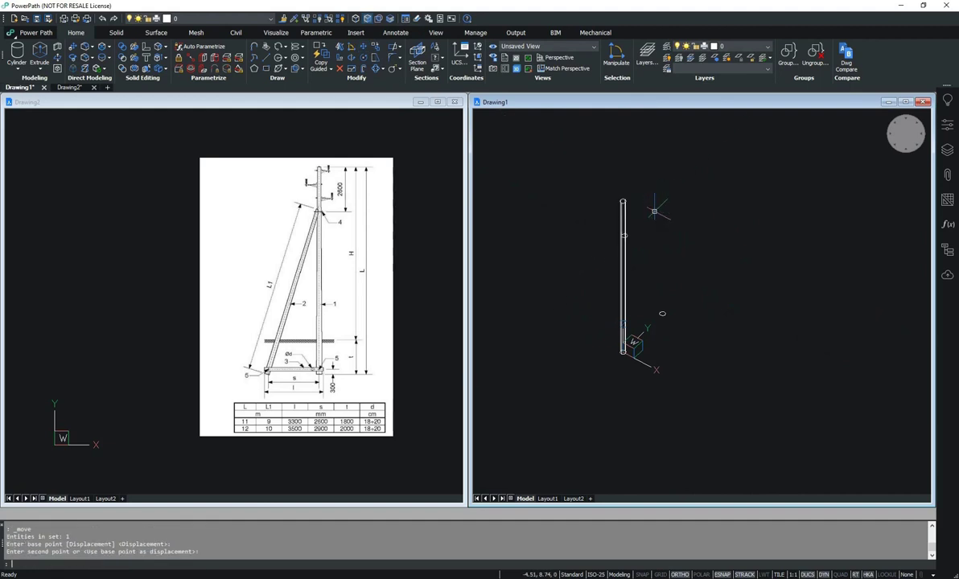
{"action": "middle_click_drag", "start_coordinate": [809, 334], "coordinate": [864, 257]}
{"action": "scroll", "coordinate": [724, 306], "scroll_direction": "up", "scroll_amount": 3}
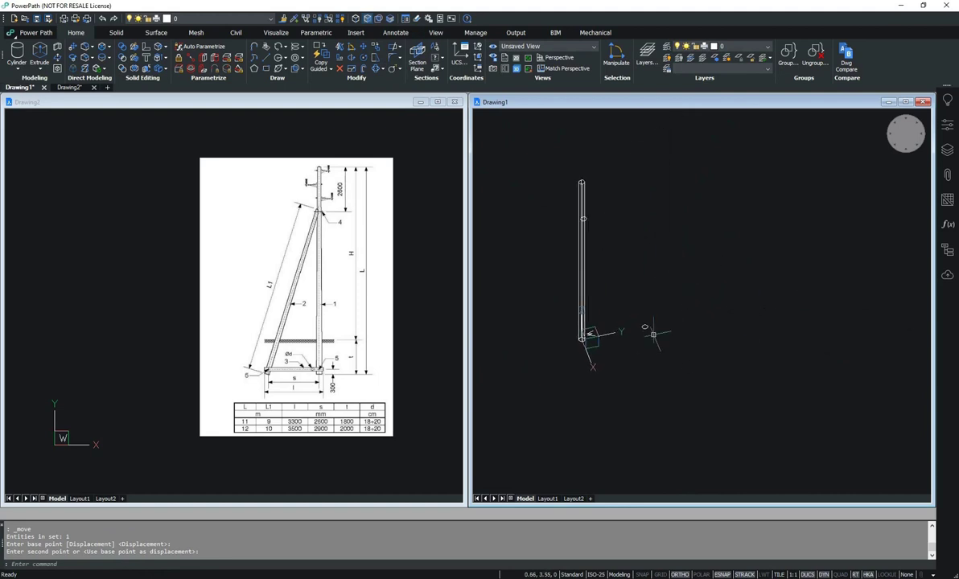
{"action": "middle_click_drag", "start_coordinate": [643, 322], "coordinate": [674, 373]}
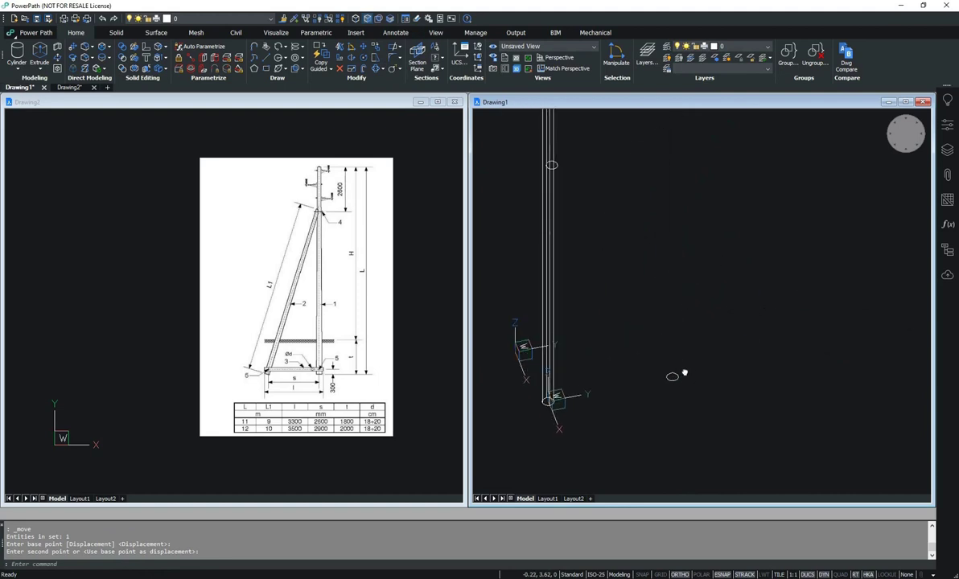
{"action": "left_click", "coordinate": [39, 68]}
Loft between the two circles to create the inclined strut.
{"action": "left_click", "coordinate": [64, 121]}
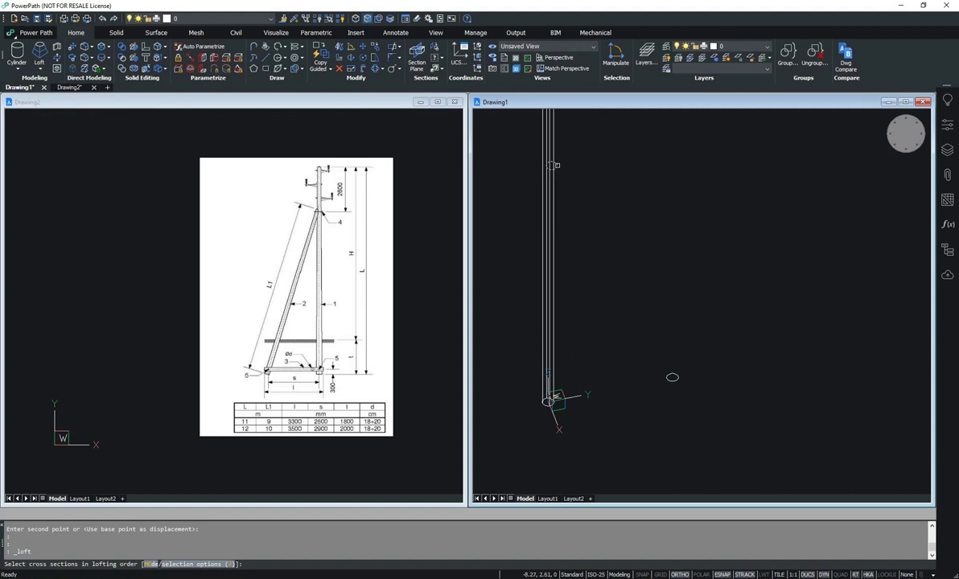
{"action": "left_click", "coordinate": [672, 377]}
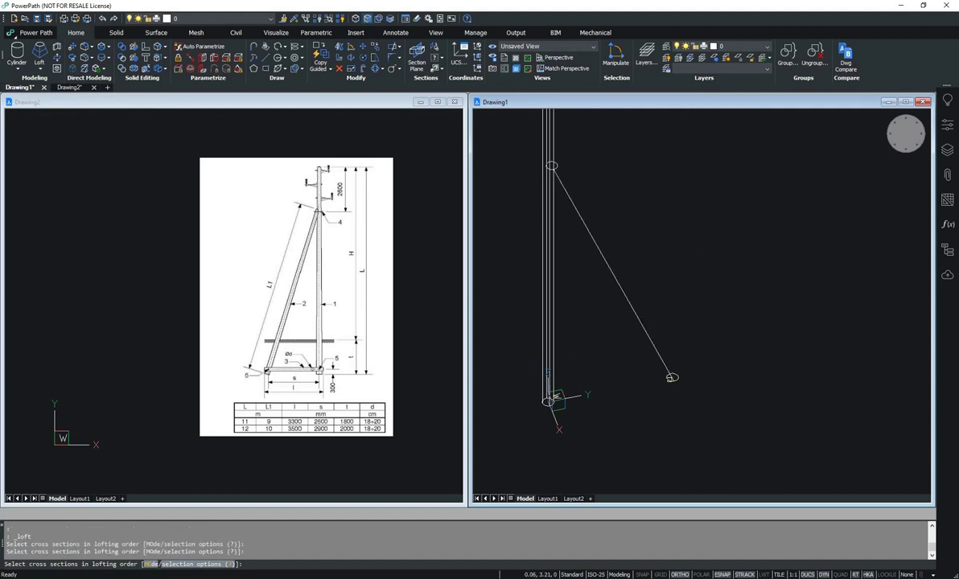
{"action": "key", "text": "Return"}
Move the pole and strut together to a lower position.
{"action": "scroll", "coordinate": [665, 339], "scroll_direction": "down", "scroll_amount": 3}
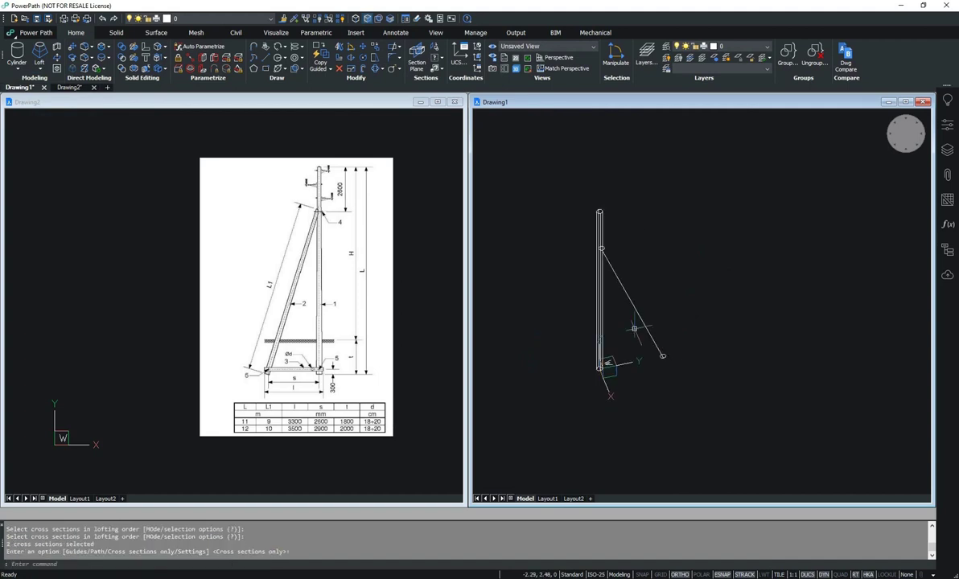
{"action": "scroll", "coordinate": [620, 334], "scroll_direction": "down", "scroll_amount": 2}
{"action": "left_click_drag", "start_coordinate": [516, 176], "coordinate": [740, 416]}
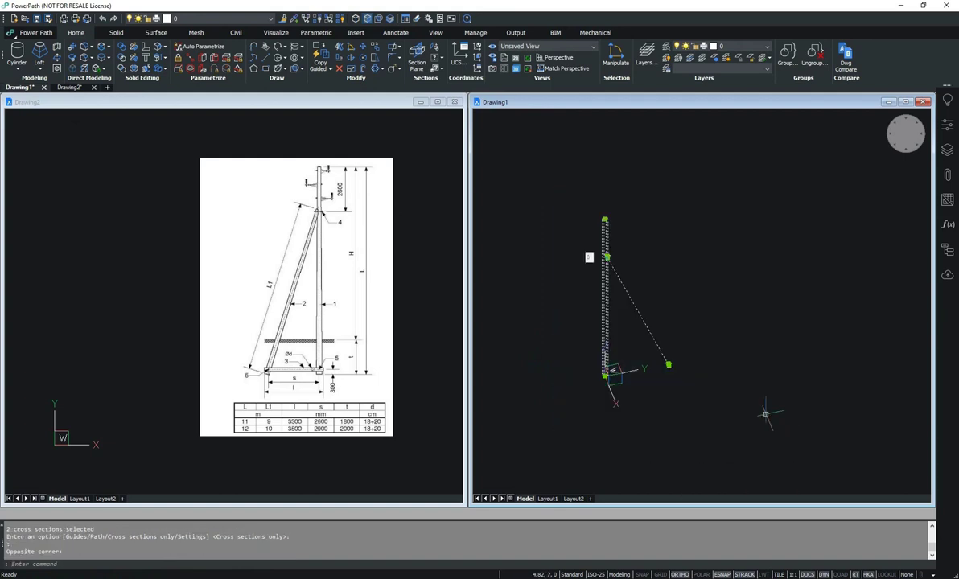
{"action": "left_click", "coordinate": [351, 47]}
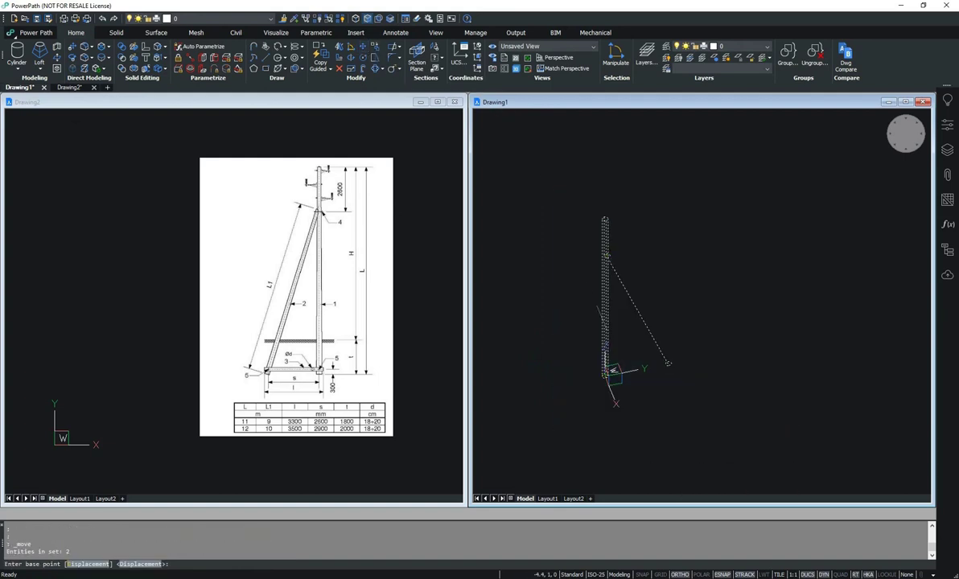
{"action": "left_click", "coordinate": [613, 364]}
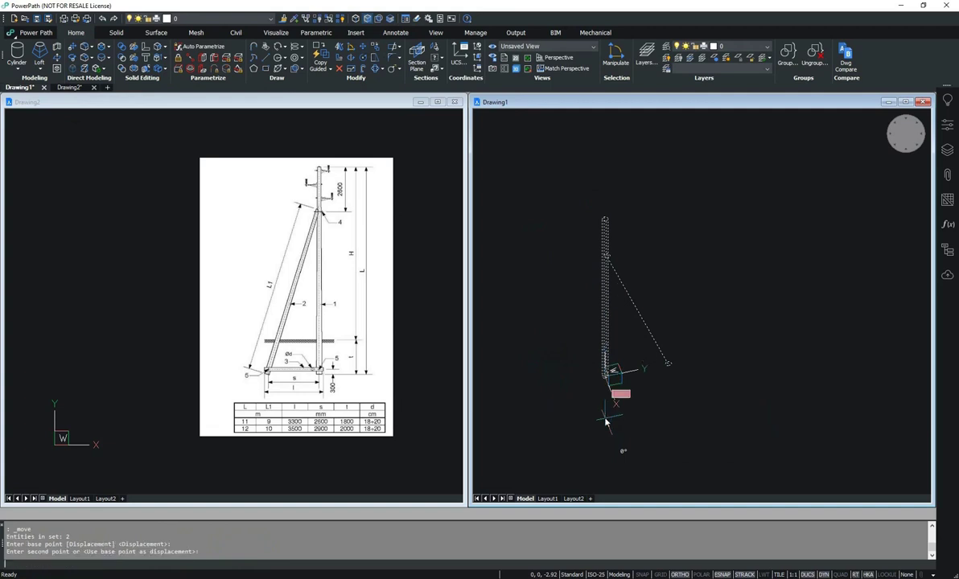
{"action": "left_click", "coordinate": [614, 429]}
Delete the leftover object near the pole base.
{"action": "scroll", "coordinate": [636, 434], "scroll_direction": "up", "scroll_amount": 2}
{"action": "scroll", "coordinate": [607, 402], "scroll_direction": "up", "scroll_amount": 1}
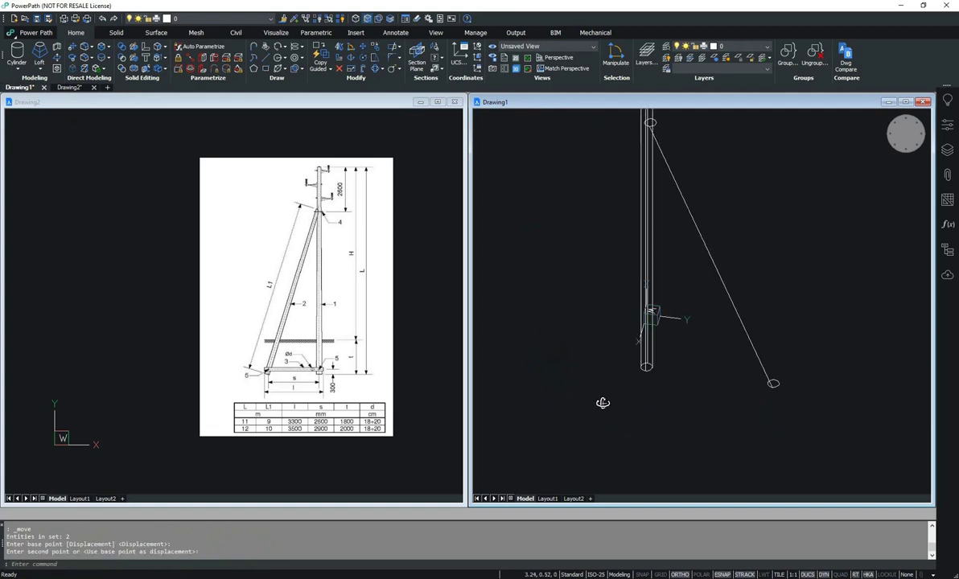
{"action": "scroll", "coordinate": [660, 386], "scroll_direction": "up", "scroll_amount": 1}
{"action": "scroll", "coordinate": [708, 402], "scroll_direction": "up", "scroll_amount": 1}
{"action": "middle_click_drag", "start_coordinate": [715, 406], "coordinate": [505, 259]}
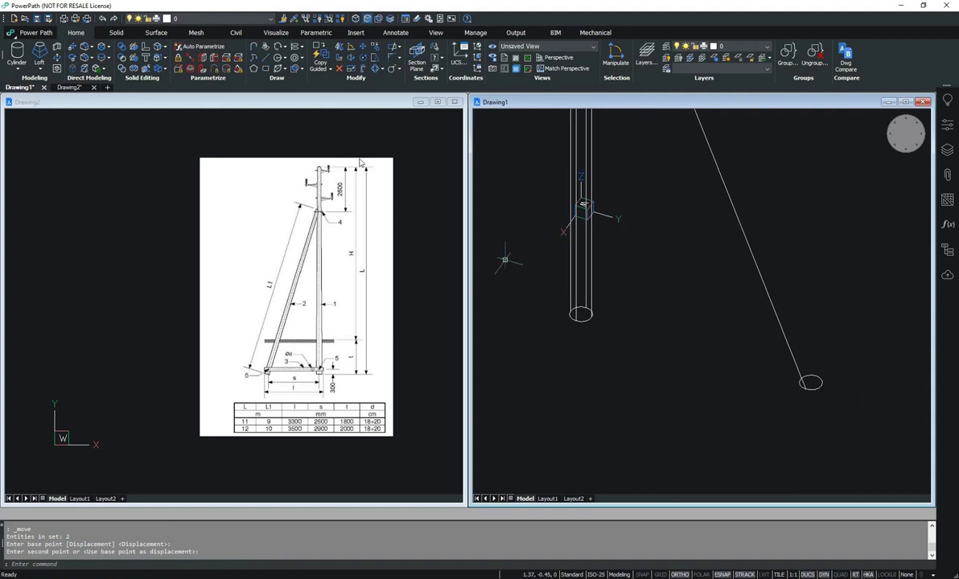
{"action": "scroll", "coordinate": [609, 377], "scroll_direction": "down", "scroll_amount": 2}
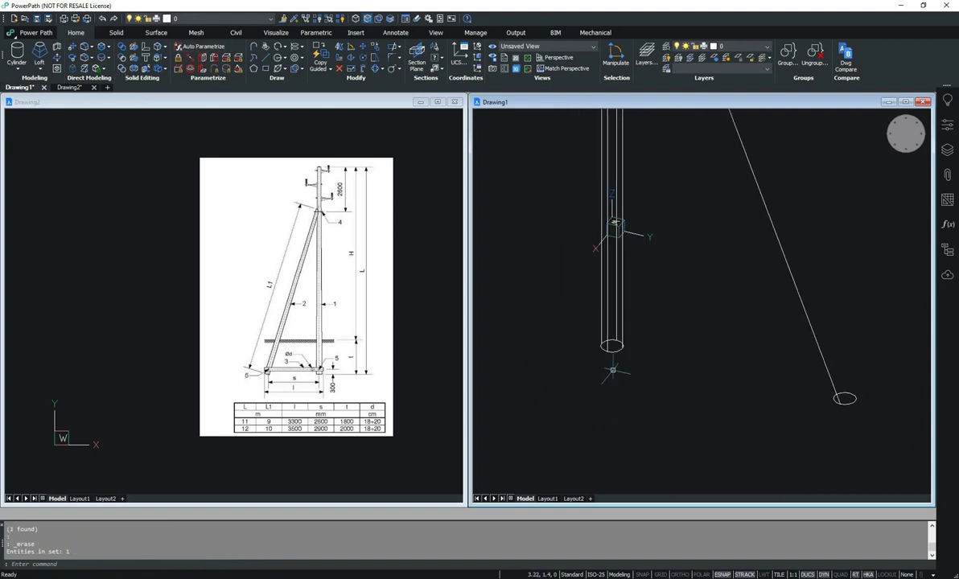
{"action": "key", "text": "Delete"}
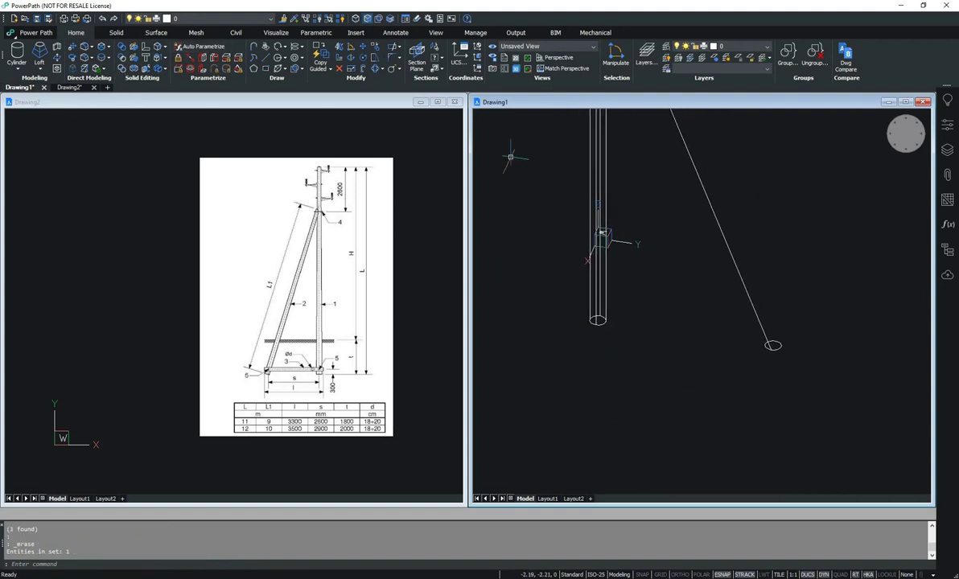
Create an upright 0.15-radius cylinder beside the pole and select it for manipulation.
{"action": "left_click", "coordinate": [17, 53]}
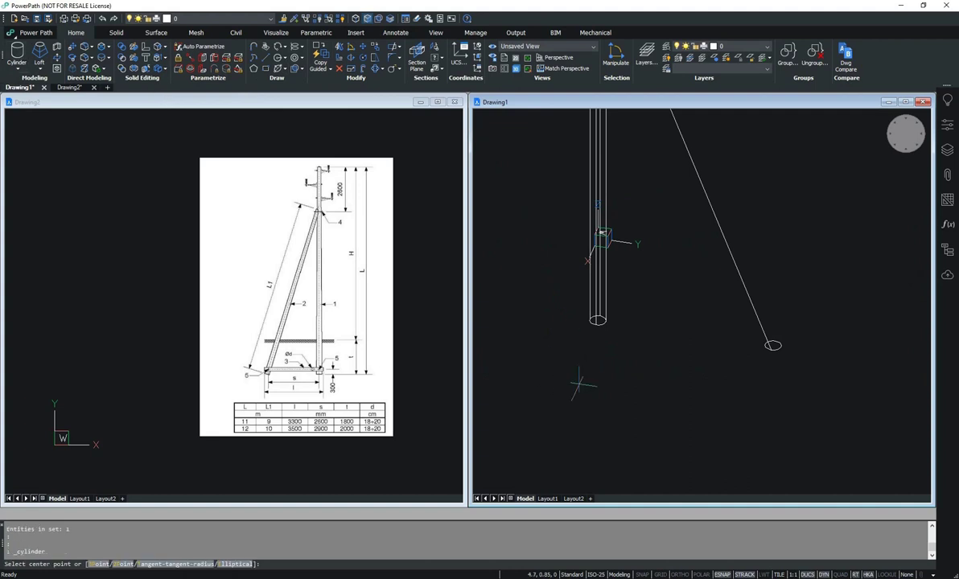
{"action": "left_click", "coordinate": [579, 383]}
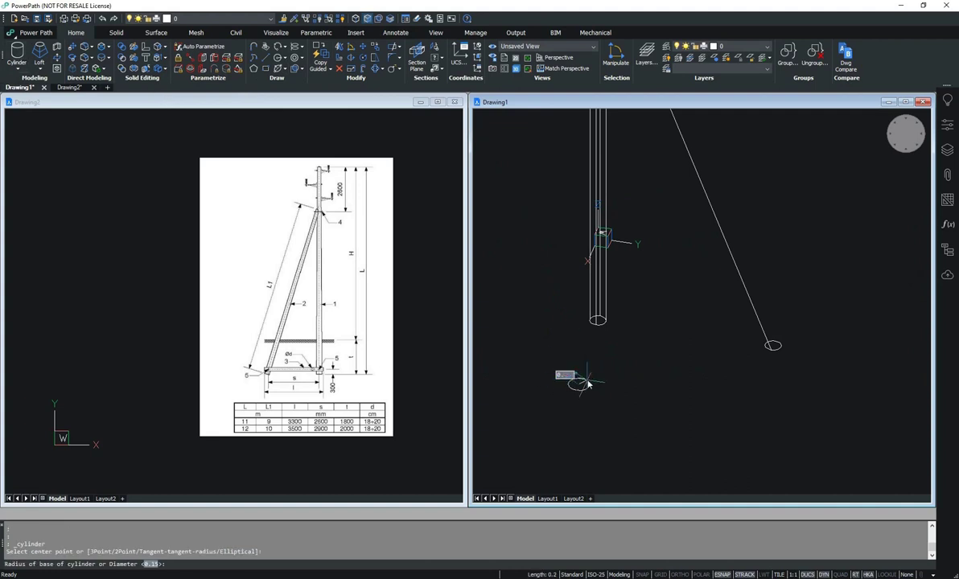
{"action": "left_click", "coordinate": [588, 384]}
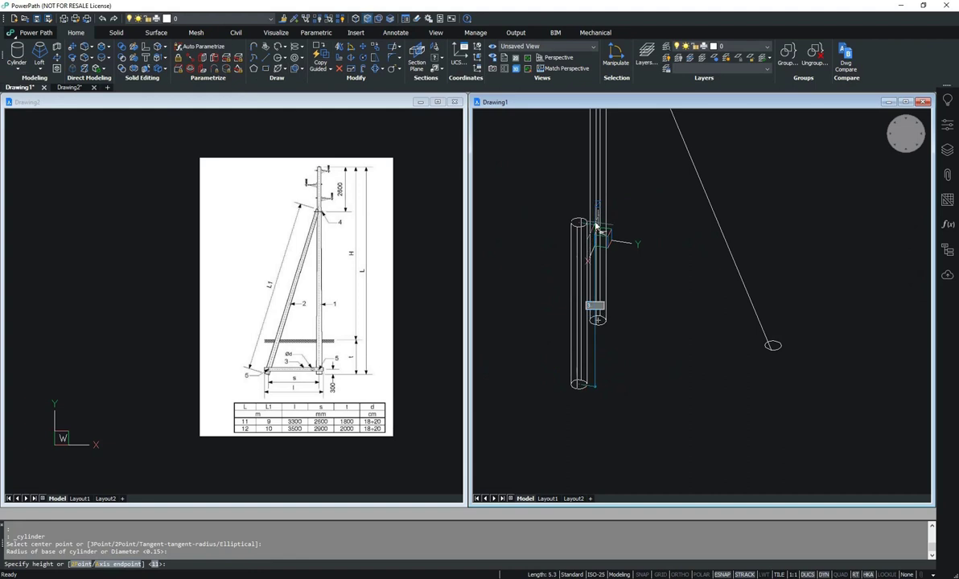
{"action": "left_click", "coordinate": [597, 229]}
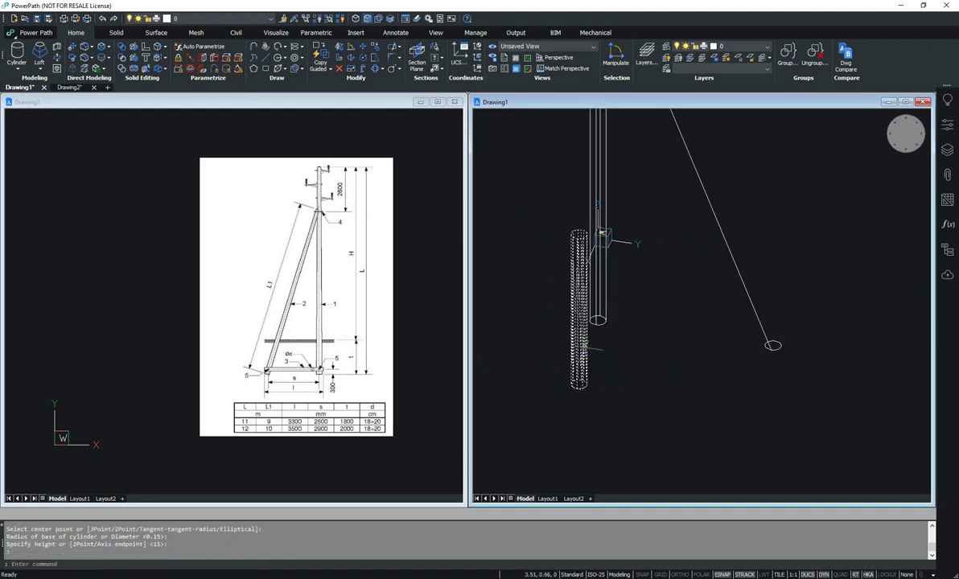
{"action": "middle_click_drag", "start_coordinate": [576, 378], "coordinate": [518, 348], "text": "shift"}
{"action": "left_click_drag", "start_coordinate": [487, 191], "coordinate": [568, 418]}
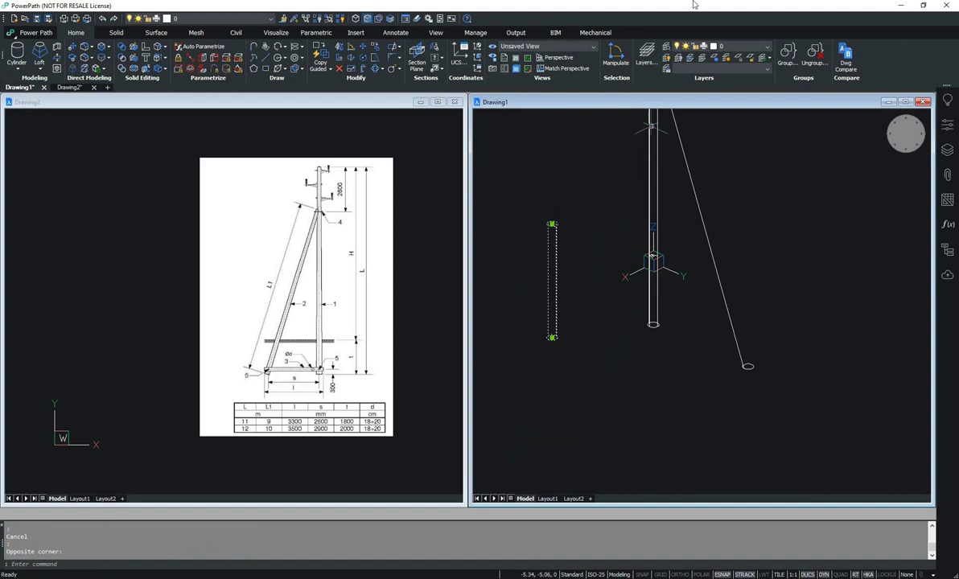
{"action": "left_click", "coordinate": [617, 53]}
Rotate the new cylinder 90° to lie horizontal, then trial-move it to the pole base and undo.
{"action": "left_click", "coordinate": [524, 256]}
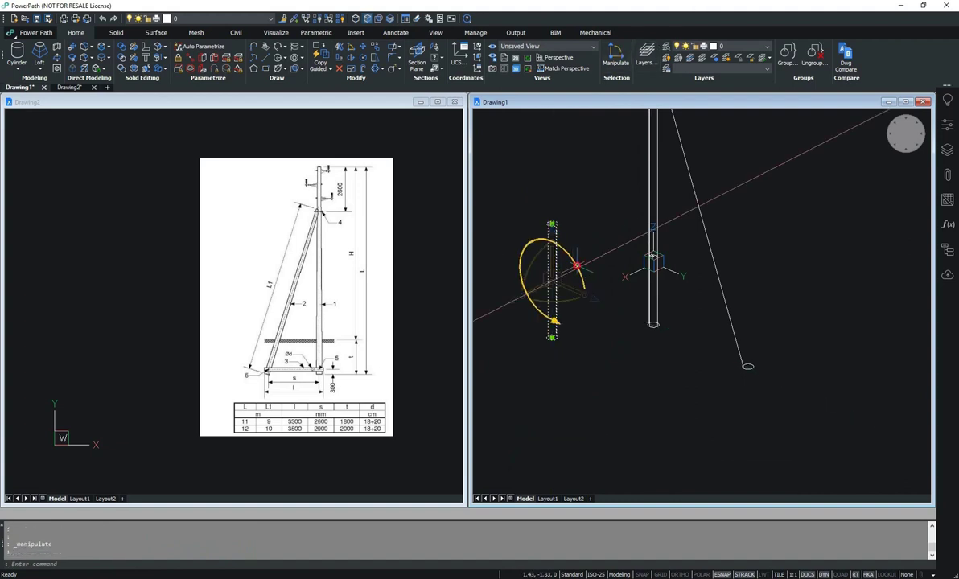
{"action": "left_click", "coordinate": [563, 308]}
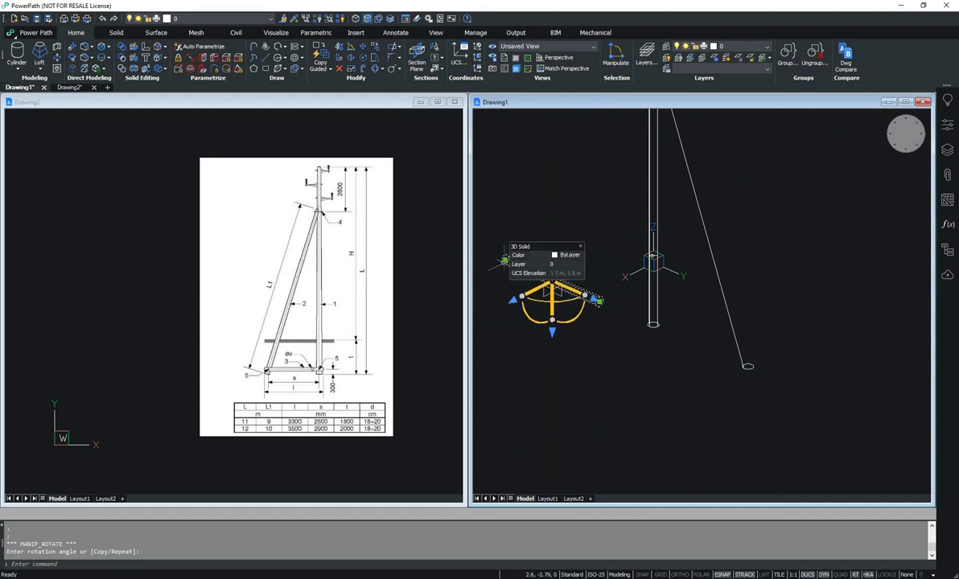
{"action": "left_click", "coordinate": [365, 48]}
{"action": "left_click", "coordinate": [505, 259]}
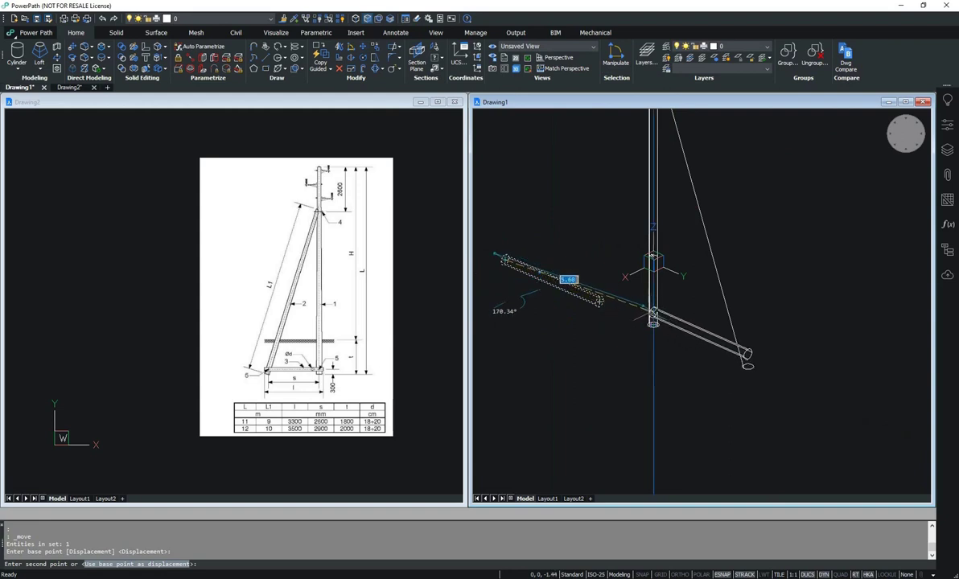
{"action": "left_click", "coordinate": [650, 312]}
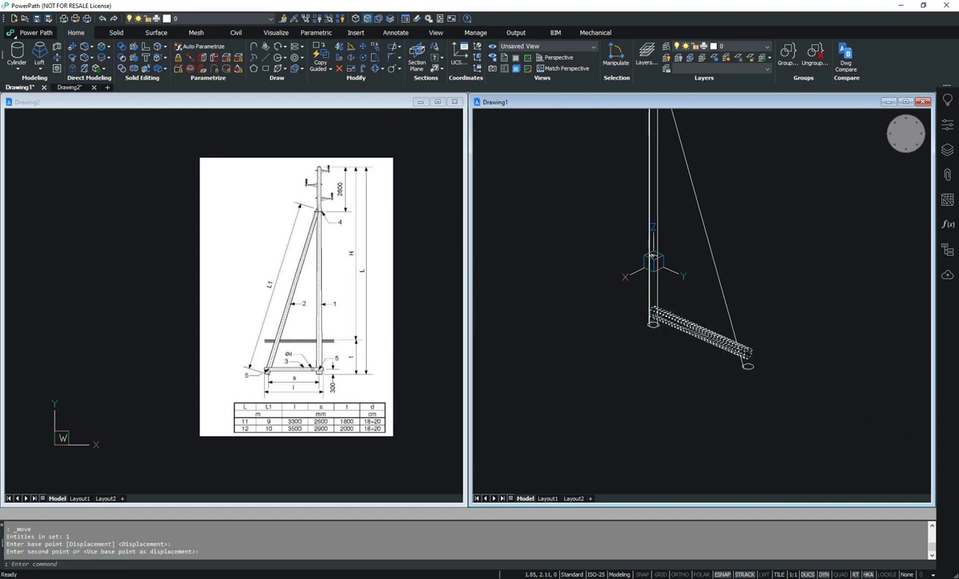
{"action": "key", "text": "ctrl+z"}
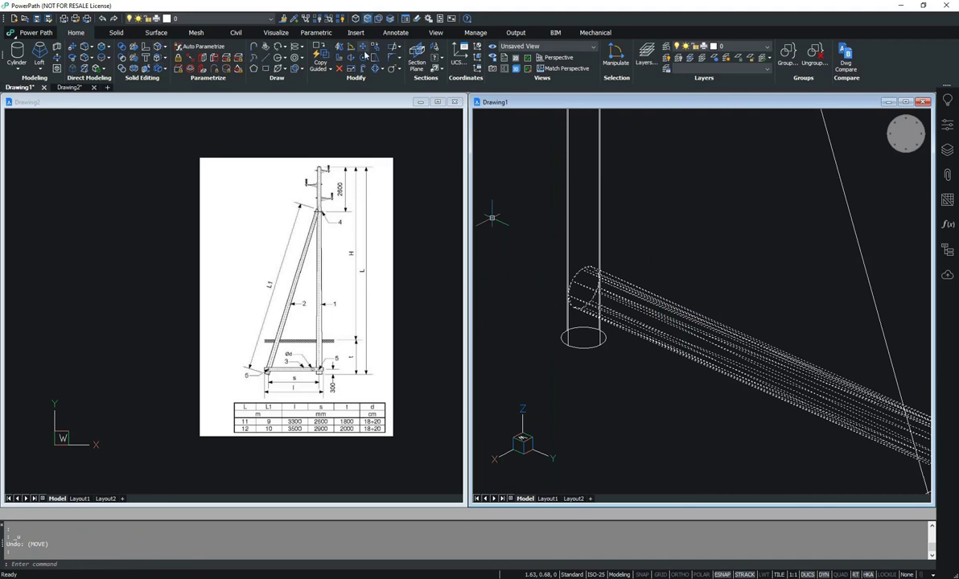
Place the horizontal beam between the pole foot and the strut's lower end.
{"action": "left_click", "coordinate": [339, 46]}
{"action": "left_click", "coordinate": [584, 287]}
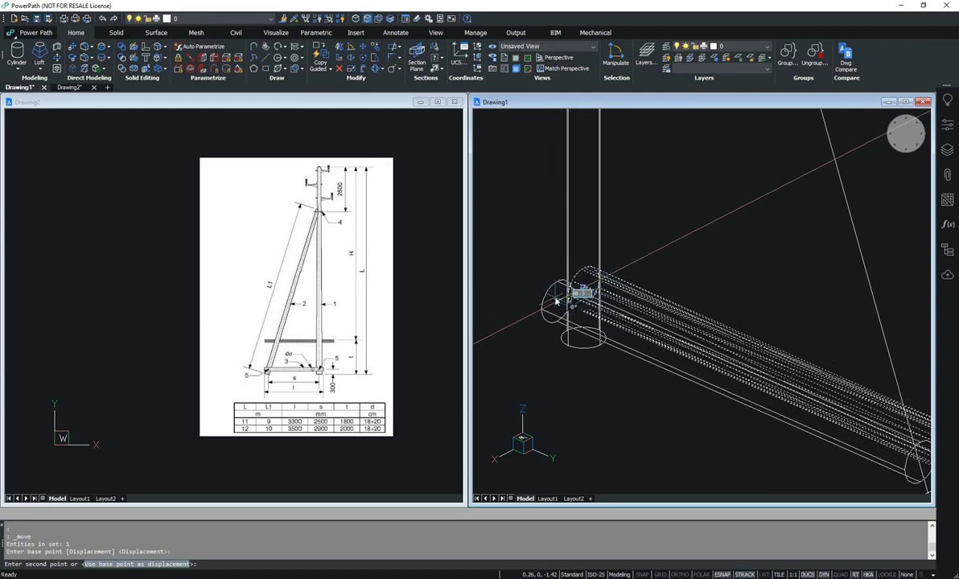
{"action": "left_click", "coordinate": [554, 299]}
{"action": "middle_click_drag", "start_coordinate": [567, 336], "coordinate": [641, 347], "text": "shift"}
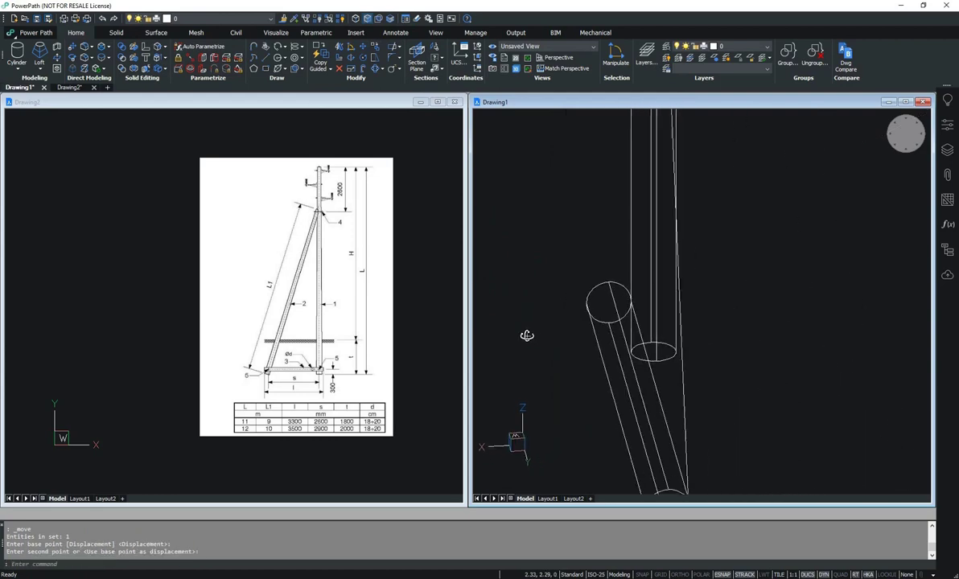
{"action": "scroll", "coordinate": [641, 347], "scroll_direction": "down", "scroll_amount": 5}
{"action": "scroll", "coordinate": [641, 347], "scroll_direction": "down", "scroll_amount": 5}
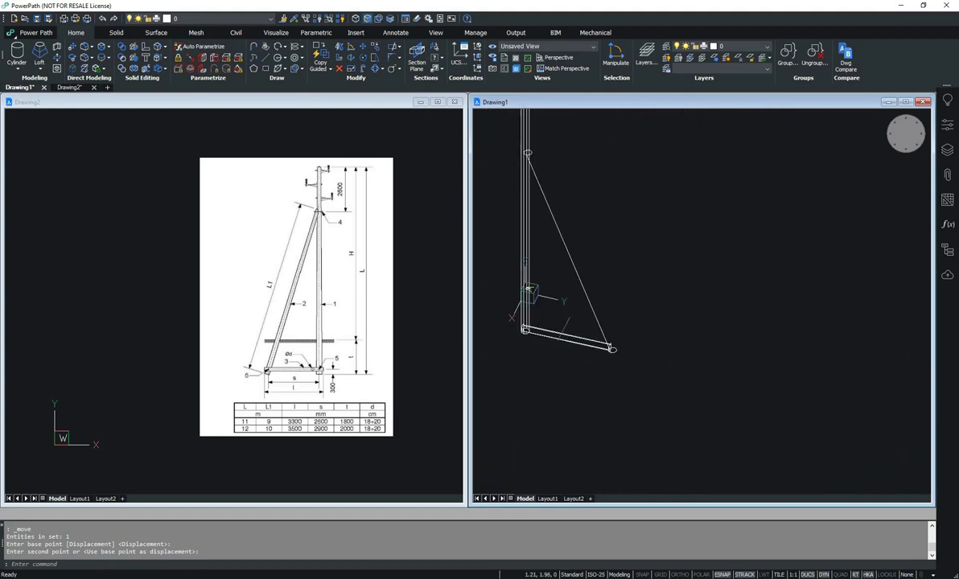
{"action": "scroll", "coordinate": [641, 348], "scroll_direction": "down", "scroll_amount": 2}
Switch the Drawing1 view to the Realistic visual style.
{"action": "left_click_drag", "start_coordinate": [601, 179], "coordinate": [782, 398]}
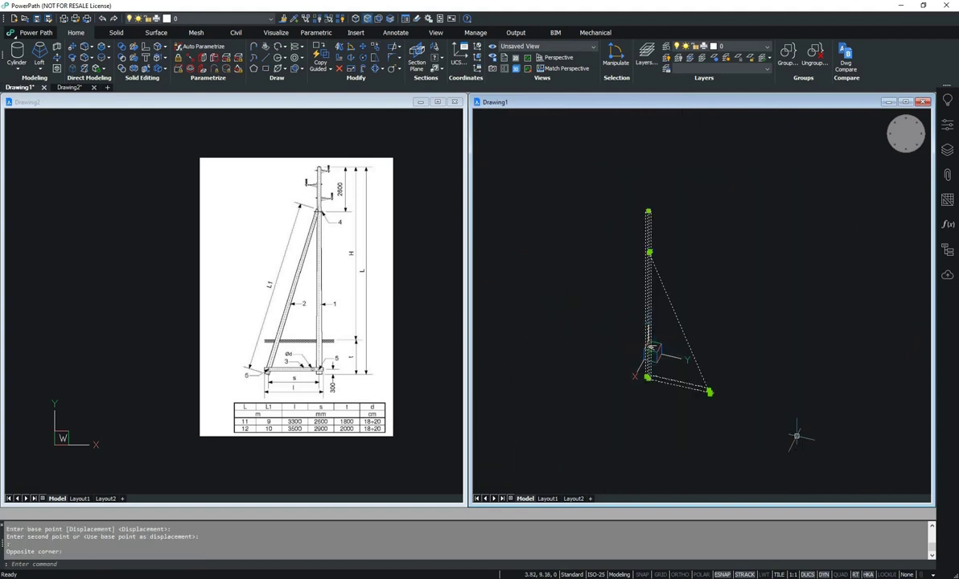
{"action": "key", "text": "Escape"}
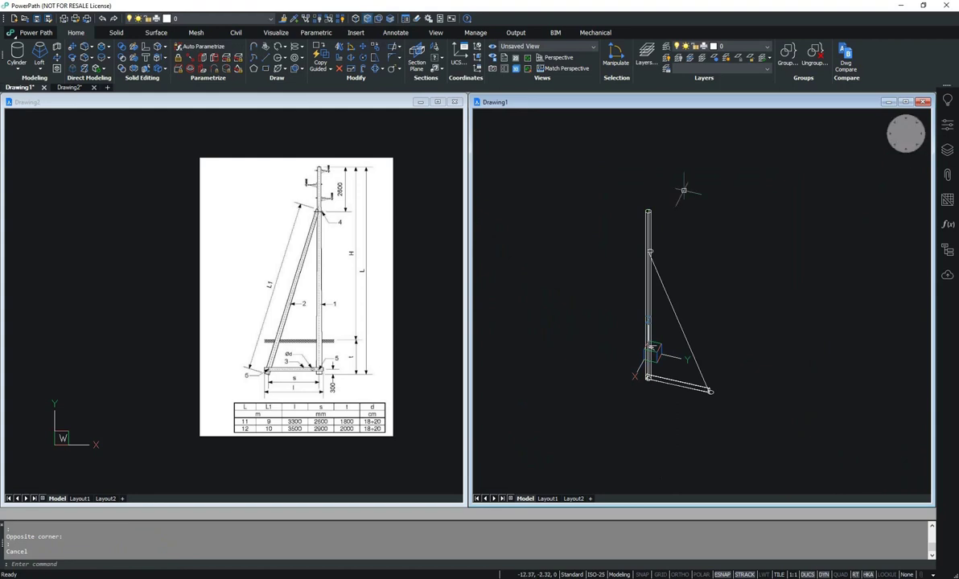
{"action": "left_click", "coordinate": [947, 125]}
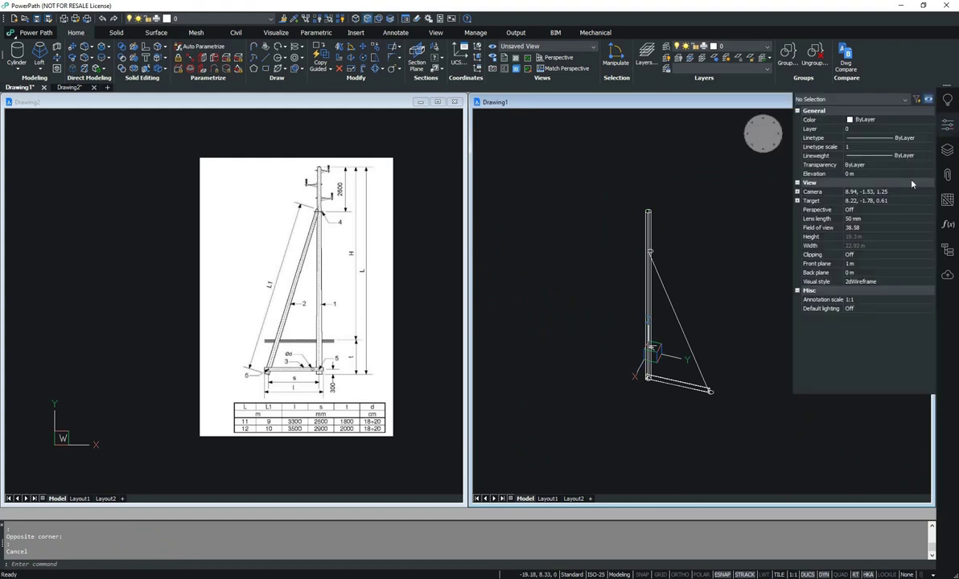
{"action": "left_click", "coordinate": [860, 281]}
{"action": "left_click", "coordinate": [860, 282]}
{"action": "left_click", "coordinate": [812, 330]}
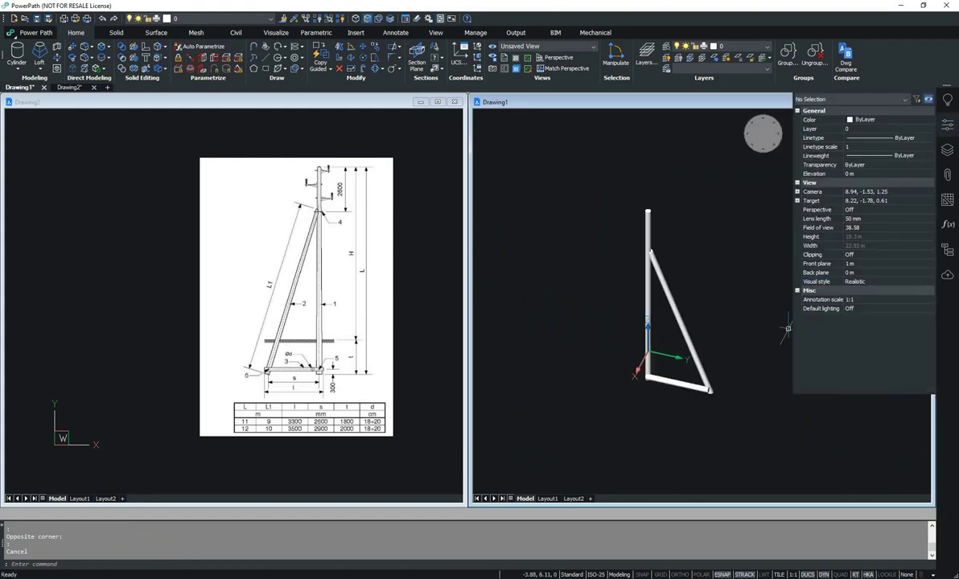
{"action": "key", "text": "Escape"}
{"action": "left_click", "coordinate": [946, 129]}
Union the pole, strut and base beam into one solid and shift it aside.
{"action": "mouse_move", "coordinate": [738, 394]}
{"action": "middle_mouse_down", "text": "shift"}
{"action": "mouse_move", "coordinate": [757, 346]}
{"action": "mouse_move", "coordinate": [690, 356]}
{"action": "middle_mouse_up", "text": "shift"}
{"action": "left_click_drag", "start_coordinate": [554, 127], "coordinate": [807, 413]}
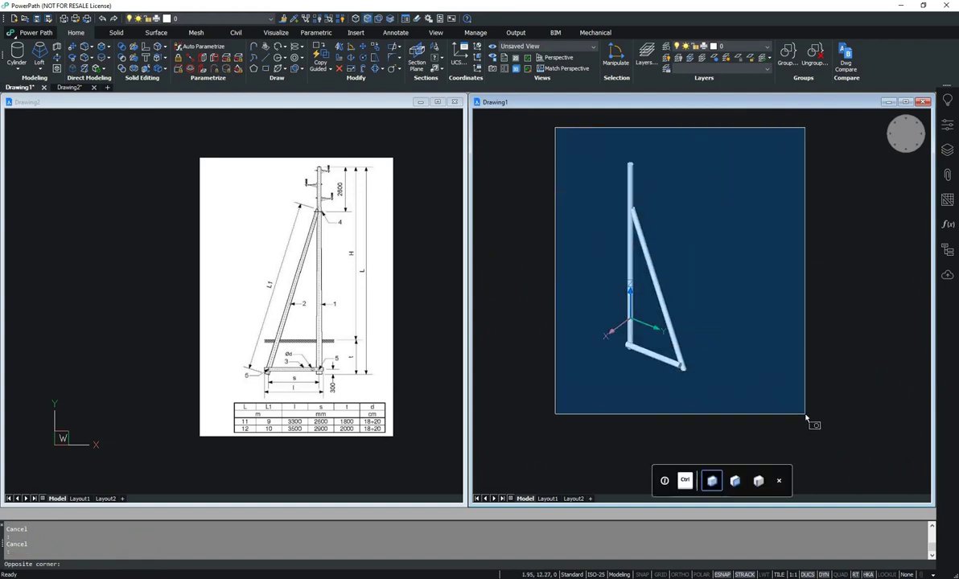
{"action": "left_click", "coordinate": [120, 47]}
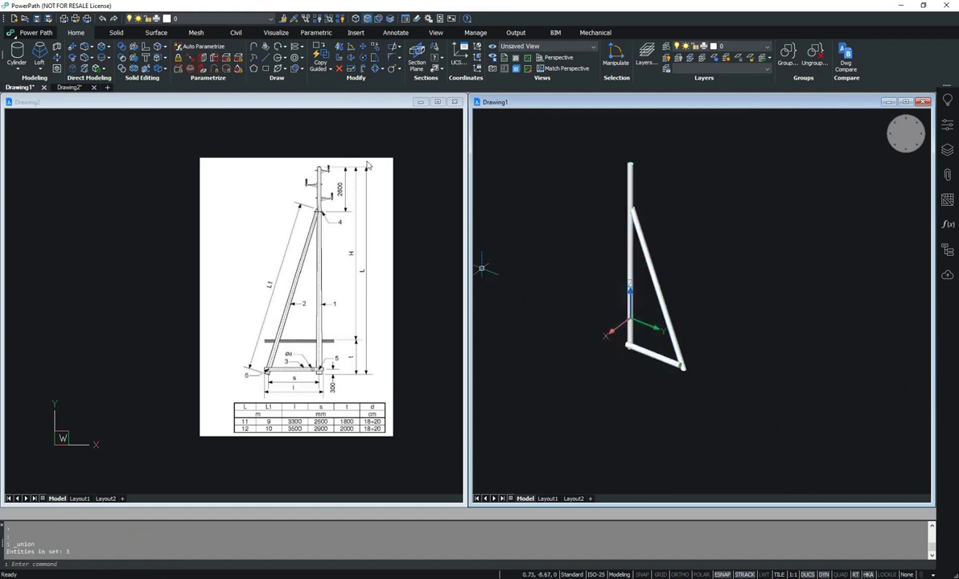
{"action": "scroll", "coordinate": [657, 367], "scroll_direction": "up", "scroll_amount": 3}
{"action": "middle_click_drag", "start_coordinate": [614, 216], "coordinate": [650, 336]}
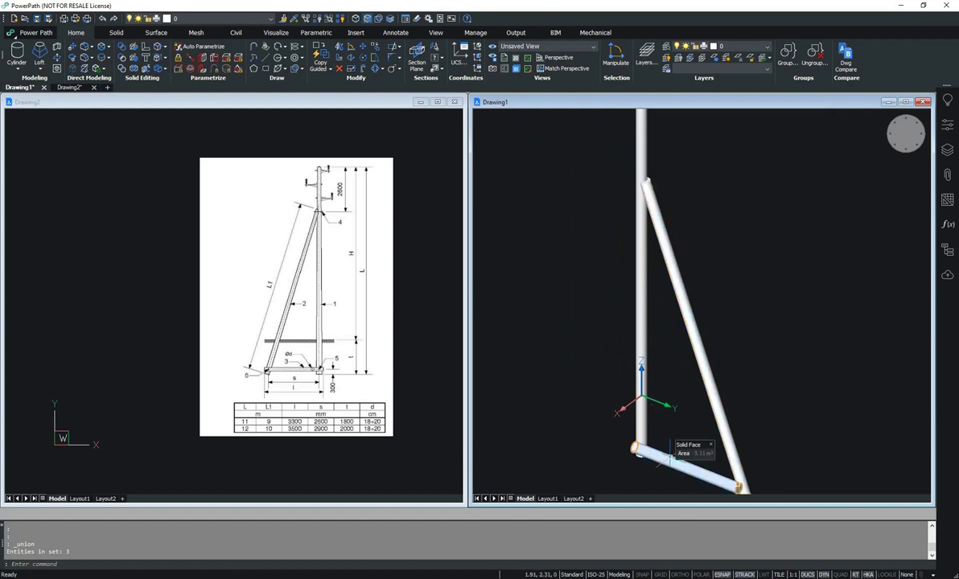
{"action": "middle_click_drag", "start_coordinate": [644, 441], "coordinate": [800, 460], "text": "shift"}
{"action": "scroll", "coordinate": [631, 402], "scroll_direction": "up", "scroll_amount": 3}
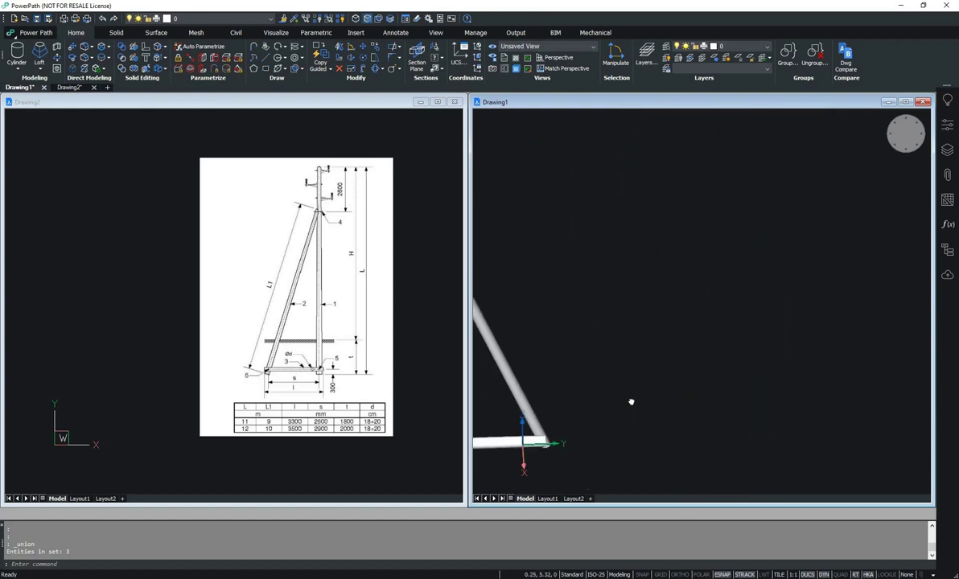
{"action": "scroll", "coordinate": [616, 392], "scroll_direction": "down", "scroll_amount": 4}
{"action": "mouse_move", "coordinate": [616, 392]}
{"action": "middle_mouse_down"}
{"action": "mouse_move", "coordinate": [657, 354]}
{"action": "mouse_move", "coordinate": [768, 380]}
{"action": "middle_mouse_up"}
Pan and zoom Drawing2 to the bracket crossarm reference, then reframe Drawing1's model view.
{"action": "left_click", "coordinate": [447, 301]}
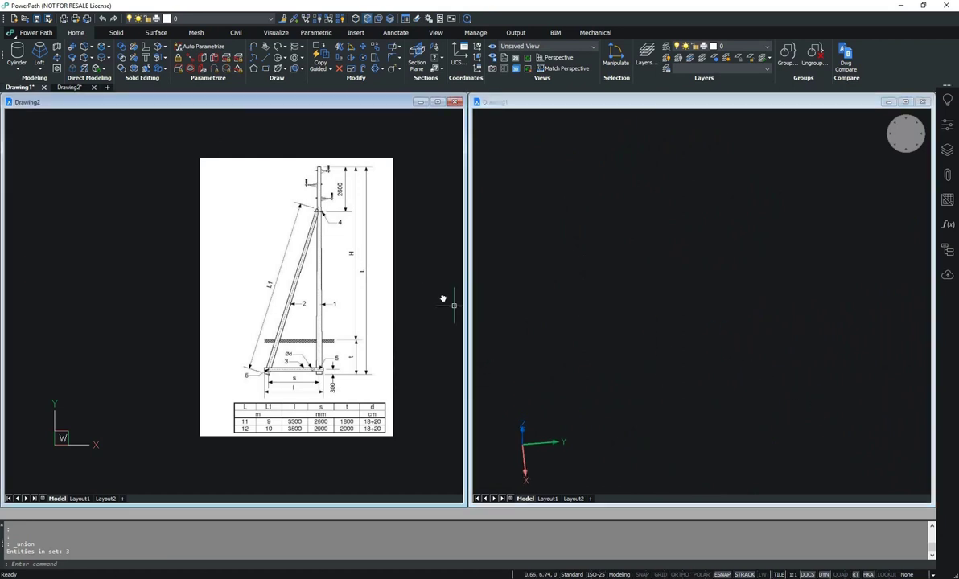
{"action": "middle_click_drag", "start_coordinate": [447, 302], "coordinate": [116, 285]}
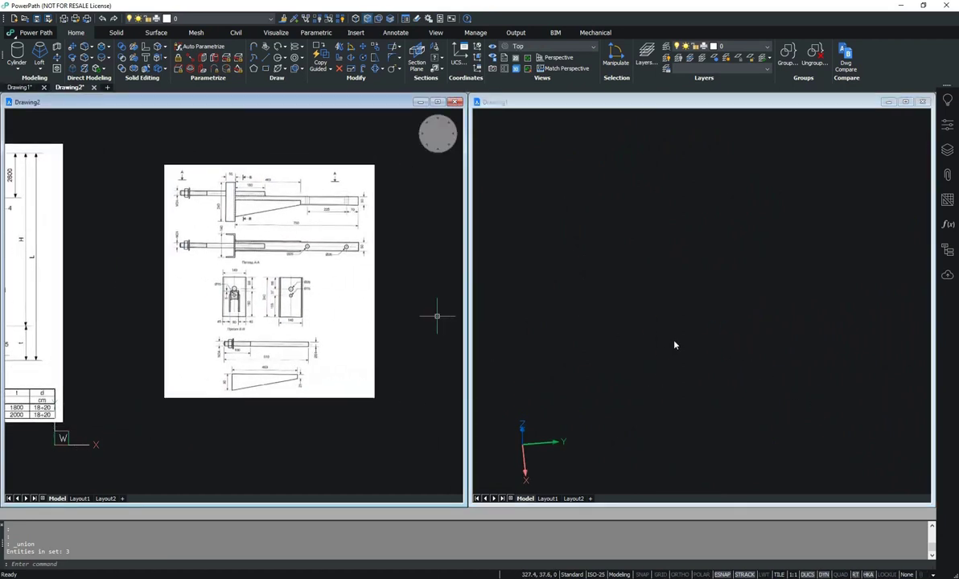
{"action": "scroll", "coordinate": [313, 298], "scroll_direction": "up", "scroll_amount": 2}
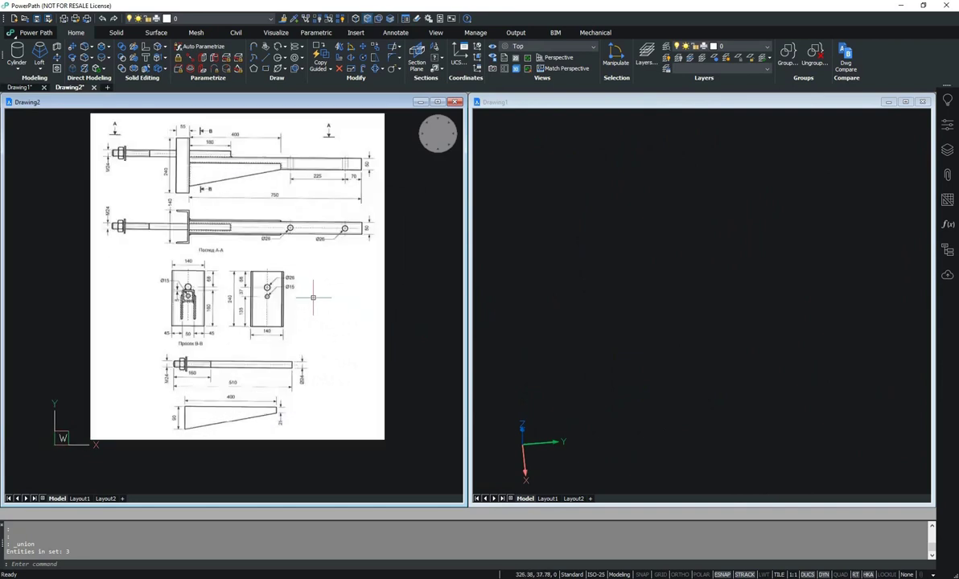
{"action": "middle_click_drag", "start_coordinate": [431, 301], "coordinate": [426, 327]}
{"action": "middle_click_drag", "start_coordinate": [633, 358], "coordinate": [669, 359]}
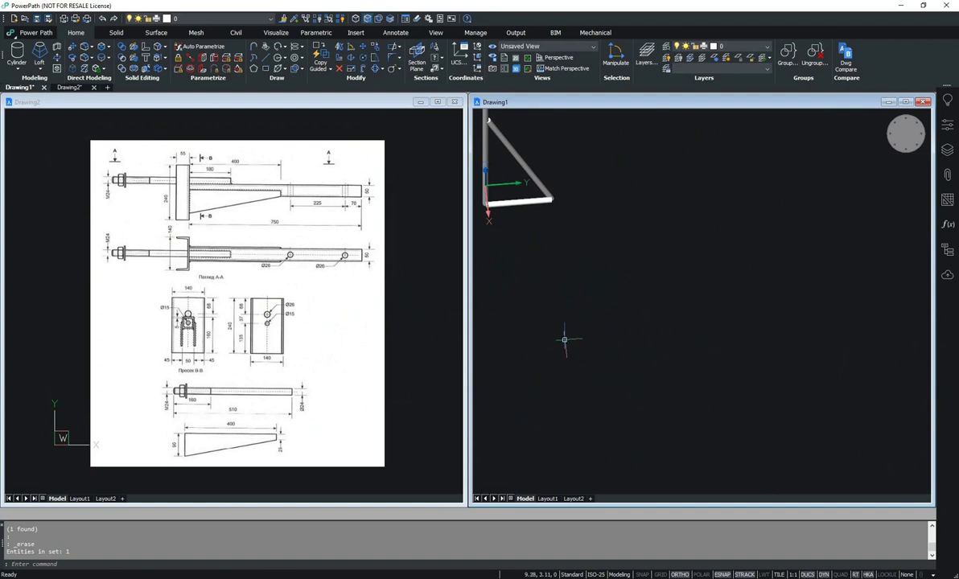
{"action": "middle_click_drag", "start_coordinate": [606, 278], "coordinate": [605, 297]}
{"action": "scroll", "coordinate": [596, 287], "scroll_direction": "up", "scroll_amount": 1}
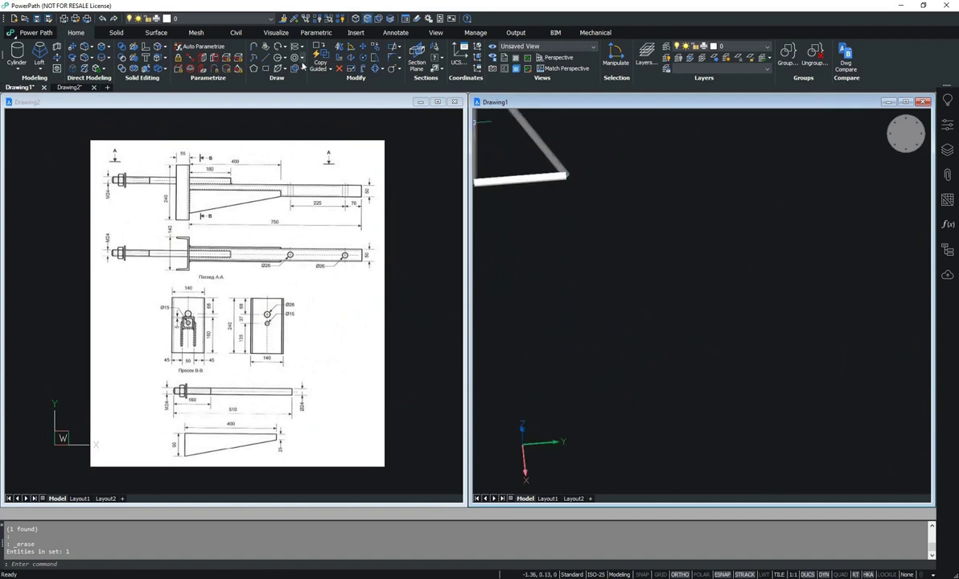
{"action": "left_click", "coordinate": [256, 48]}
Draw a four-point, three-segment U-shaped channel polyline beside the pole frame.
{"action": "left_click", "coordinate": [656, 358]}
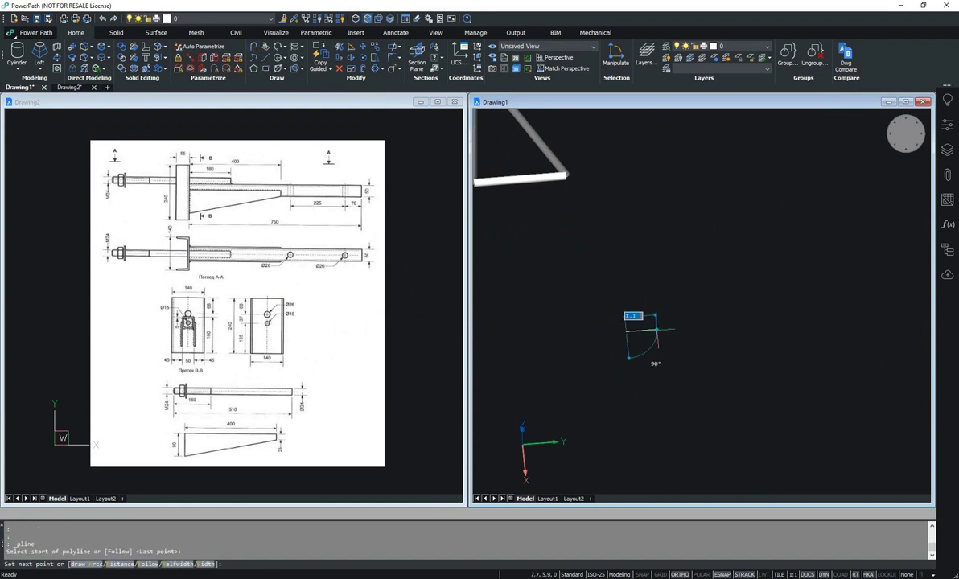
{"action": "left_click", "coordinate": [656, 334]}
{"action": "scroll", "coordinate": [618, 317], "scroll_direction": "up", "scroll_amount": 1}
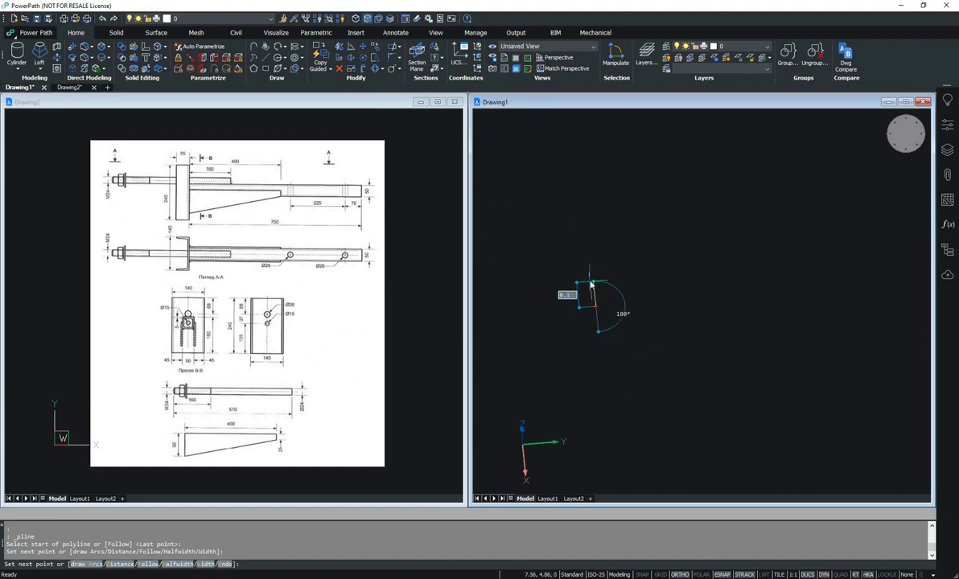
{"action": "left_click", "coordinate": [591, 283]}
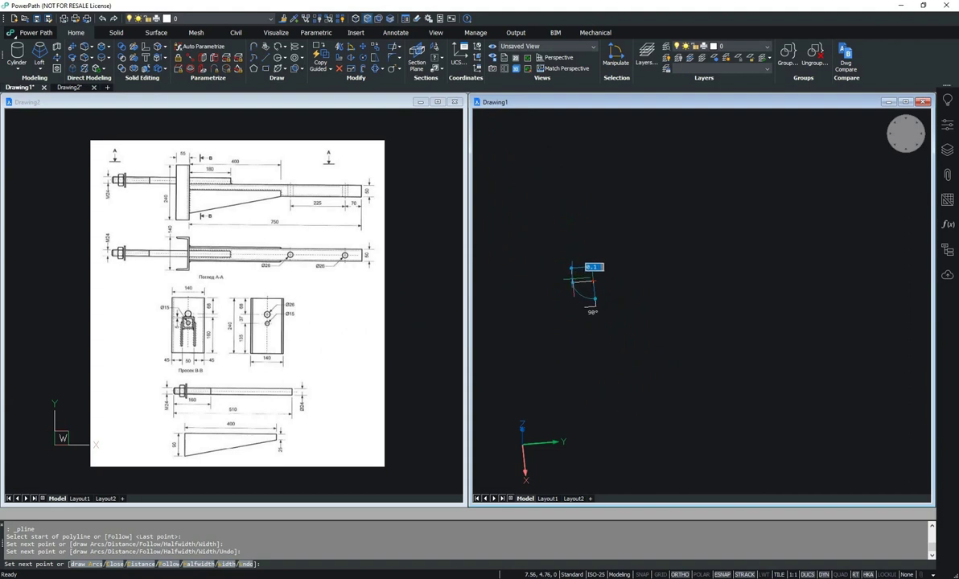
{"action": "left_click", "coordinate": [572, 283]}
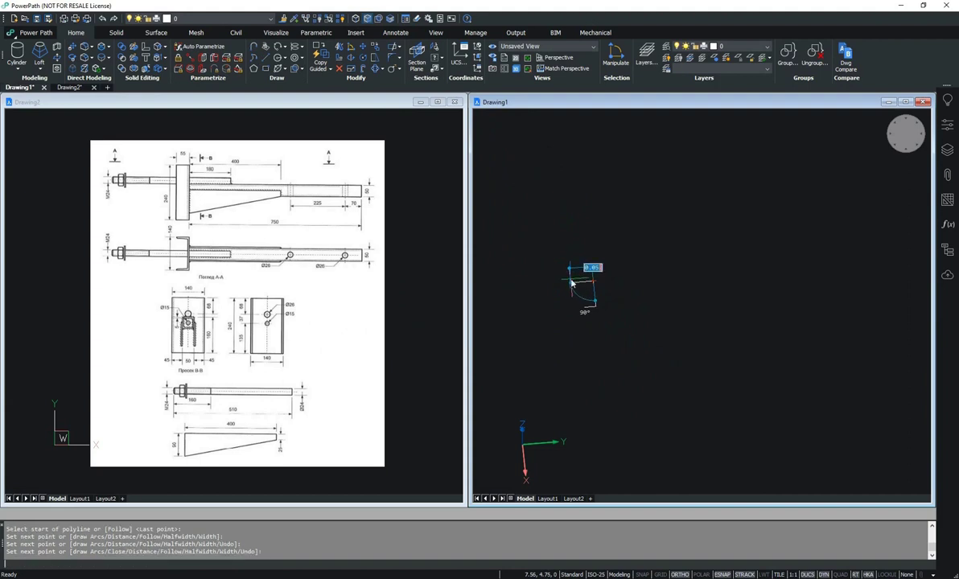
{"action": "key", "text": "Return"}
Centre and orbit the view to see the channel outline in 3D.
{"action": "scroll", "coordinate": [595, 337], "scroll_direction": "up", "scroll_amount": 1}
{"action": "scroll", "coordinate": [573, 268], "scroll_direction": "up", "scroll_amount": 3}
{"action": "middle_click_drag", "start_coordinate": [573, 268], "coordinate": [657, 225]}
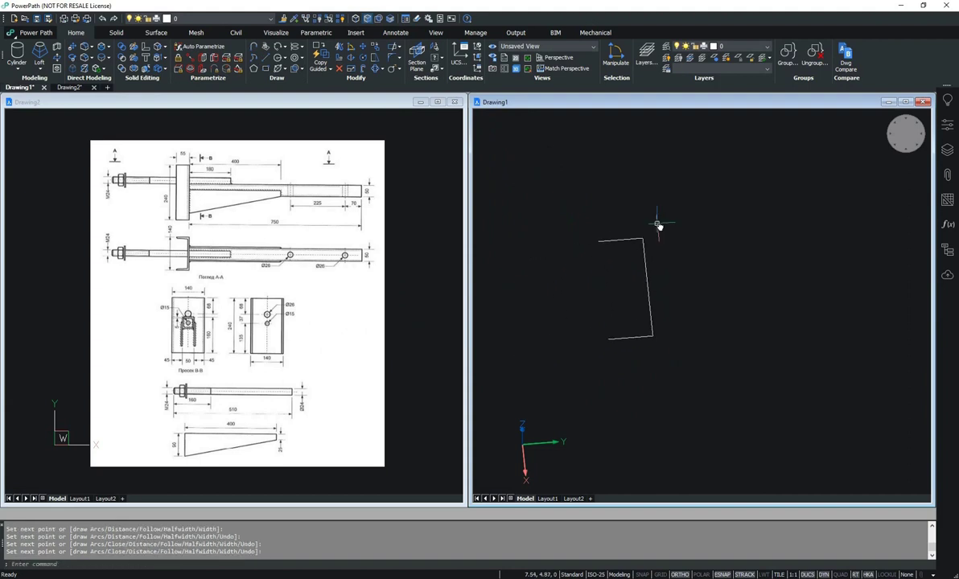
{"action": "middle_click_drag", "start_coordinate": [706, 324], "coordinate": [680, 314], "text": "shift"}
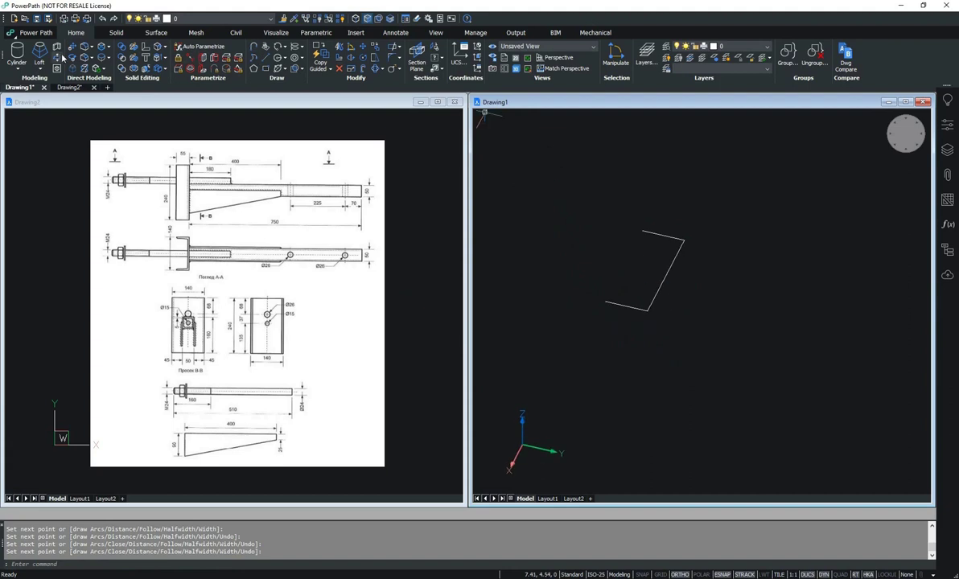
{"action": "left_click", "coordinate": [39, 57]}
{"action": "left_click", "coordinate": [56, 79]}
Extrude the channel outline upward into a tall U-shaped bracket.
{"action": "left_click", "coordinate": [666, 275]}
{"action": "key", "text": "Return"}
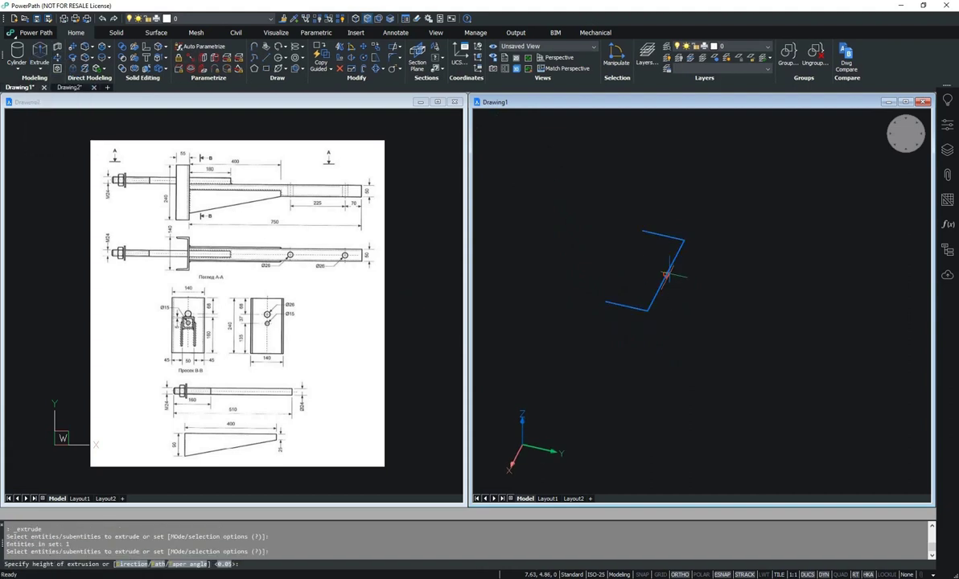
{"action": "left_click", "coordinate": [666, 275]}
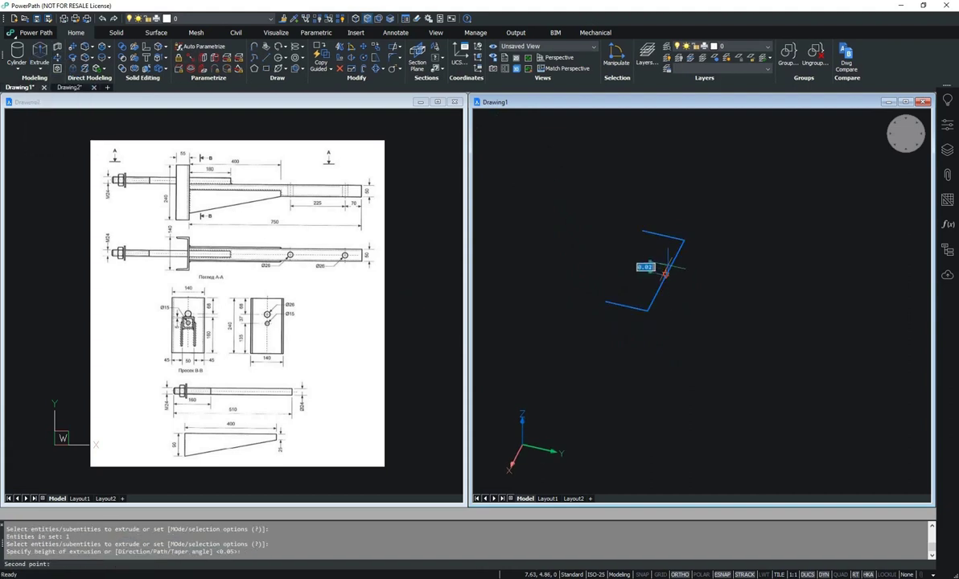
{"action": "left_click", "coordinate": [662, 213]}
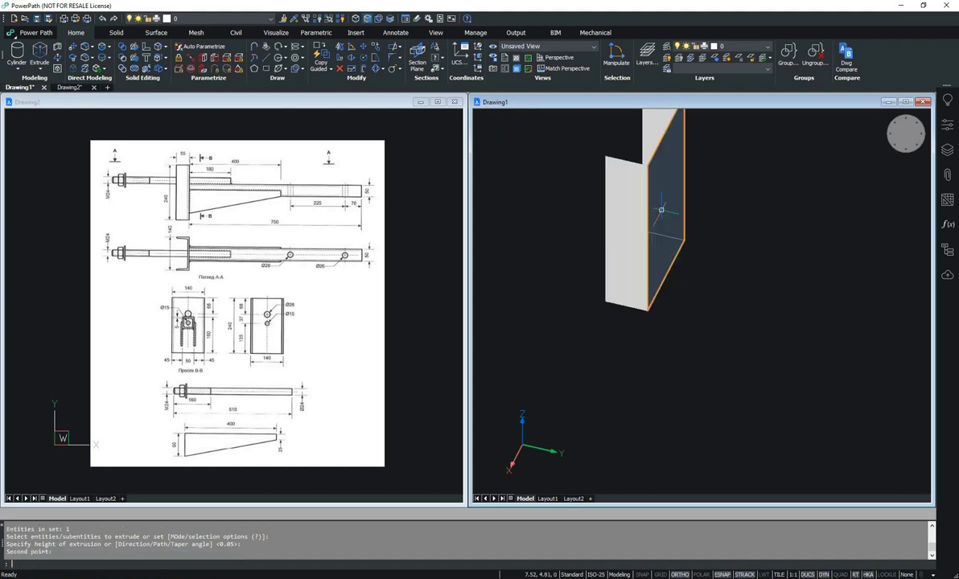
Set the visual style to Wireframe and orbit to a new viewing angle.
{"action": "left_click", "coordinate": [948, 124]}
{"action": "left_click", "coordinate": [863, 283]}
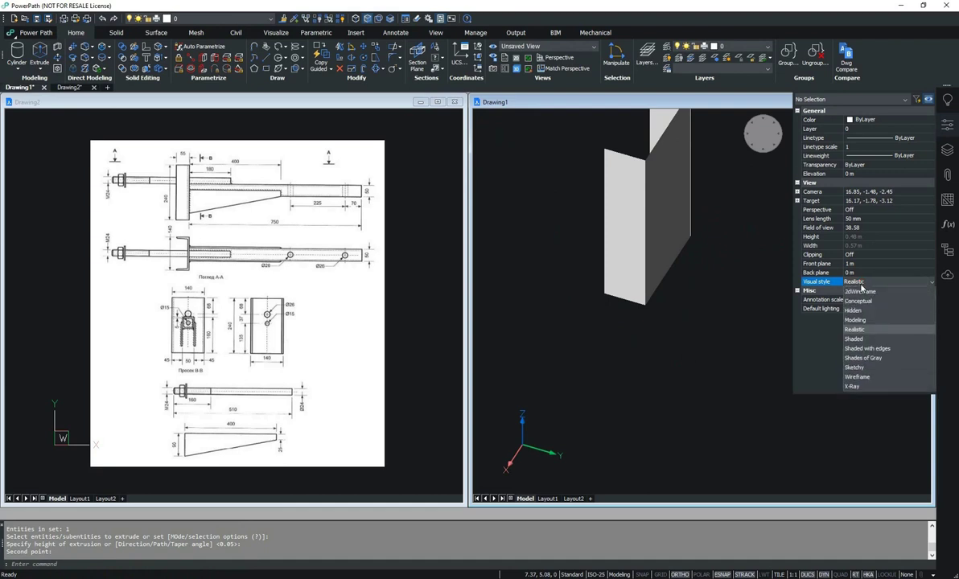
{"action": "left_click", "coordinate": [854, 293]}
{"action": "mouse_move", "coordinate": [836, 185]}
{"action": "middle_mouse_down", "text": "shift"}
{"action": "mouse_move", "coordinate": [830, 199]}
{"action": "mouse_move", "coordinate": [729, 240]}
{"action": "mouse_move", "coordinate": [759, 211]}
{"action": "mouse_move", "coordinate": [657, 244]}
{"action": "middle_mouse_up", "text": "shift"}
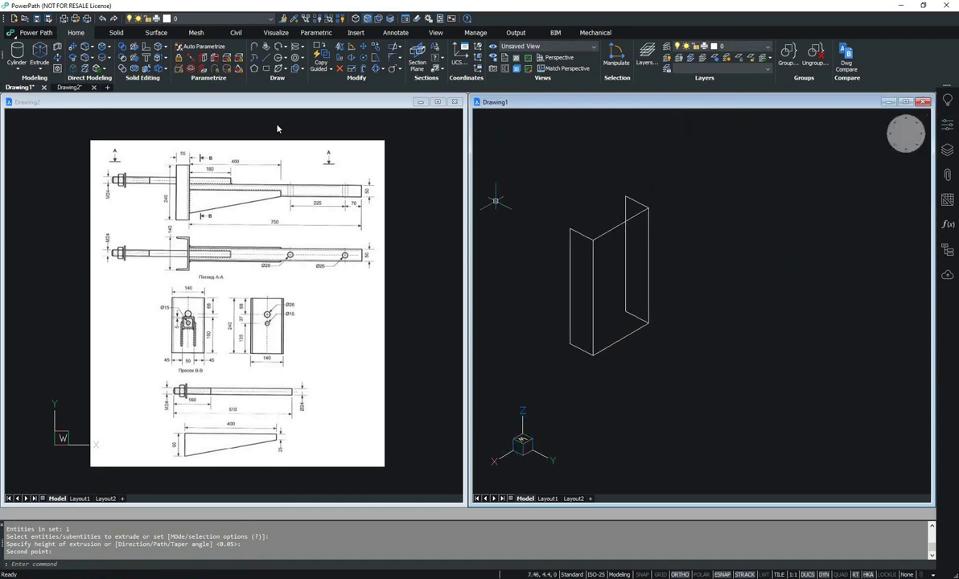
{"action": "left_click", "coordinate": [16, 53]}
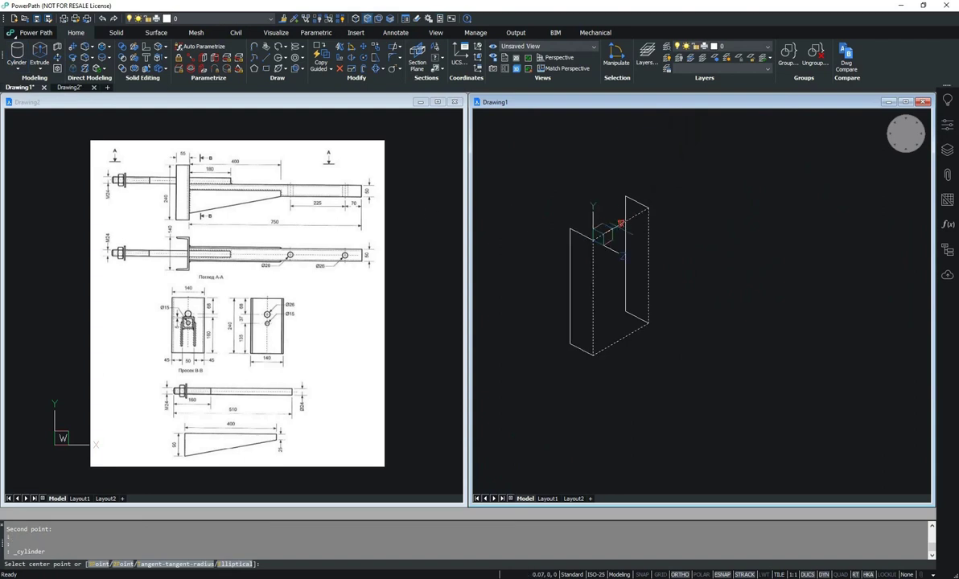
Add a 0.15-radius rod cylinder with the default 3.3 height on the channel bracket's inner face.
{"action": "left_click", "coordinate": [621, 224]}
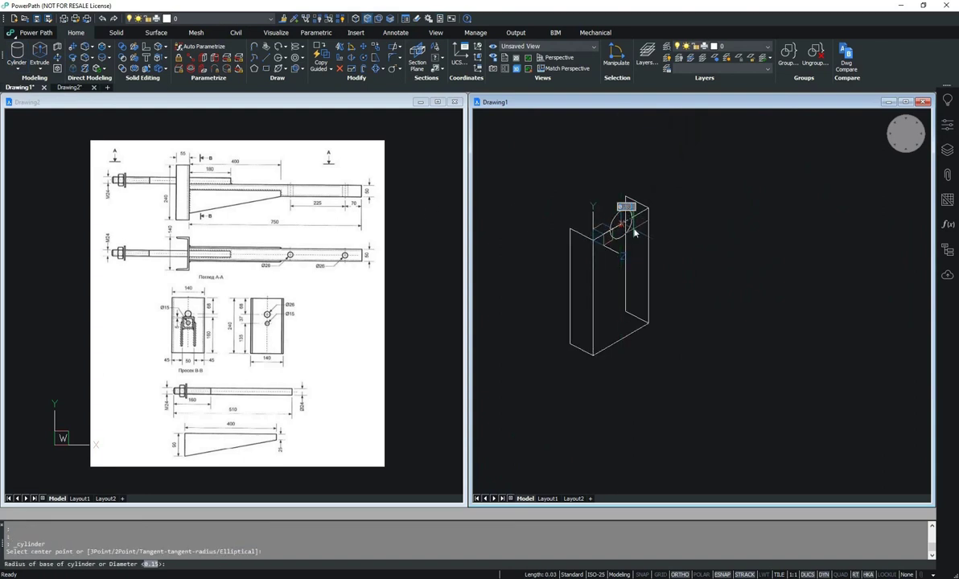
{"action": "left_click", "coordinate": [635, 233]}
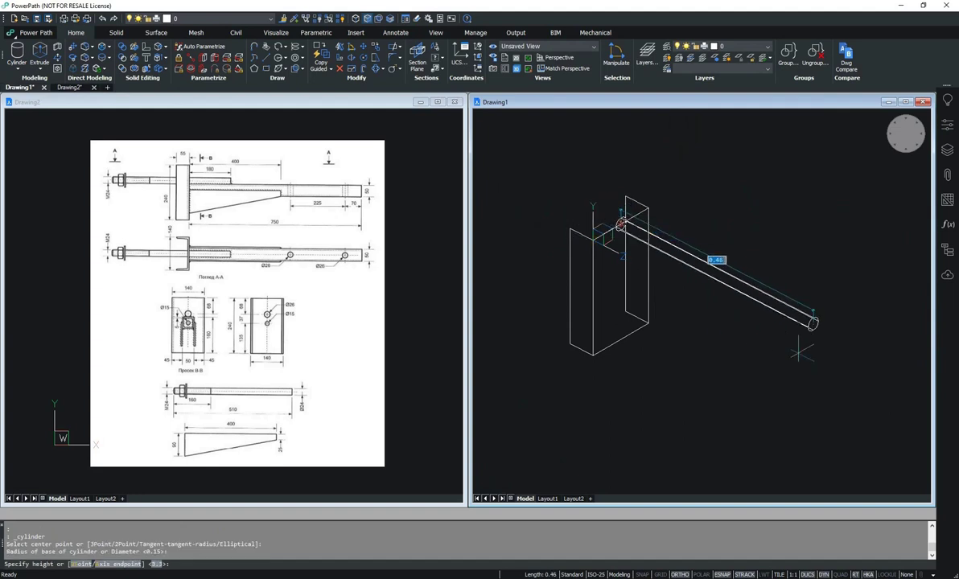
{"action": "key", "text": "Return"}
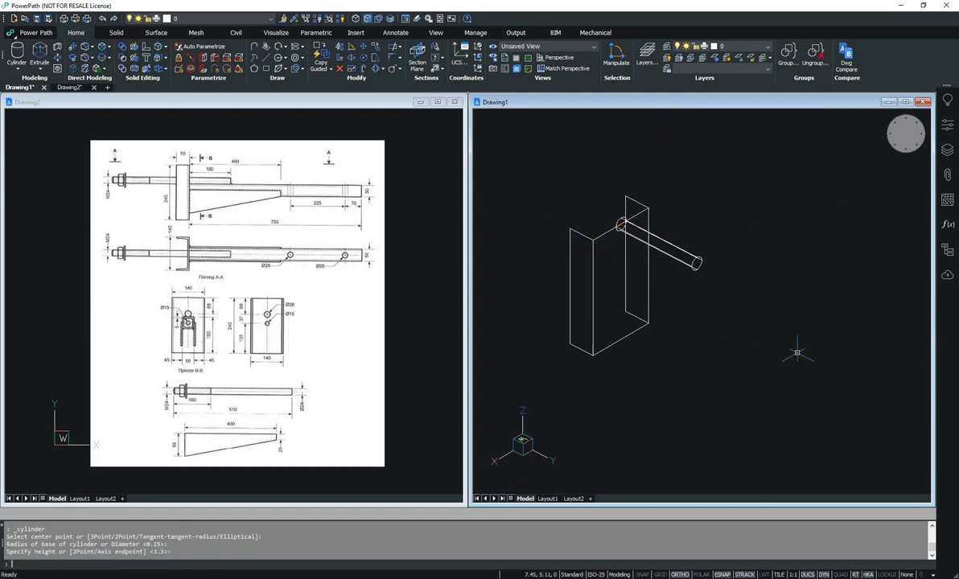
{"action": "left_click", "coordinate": [651, 230]}
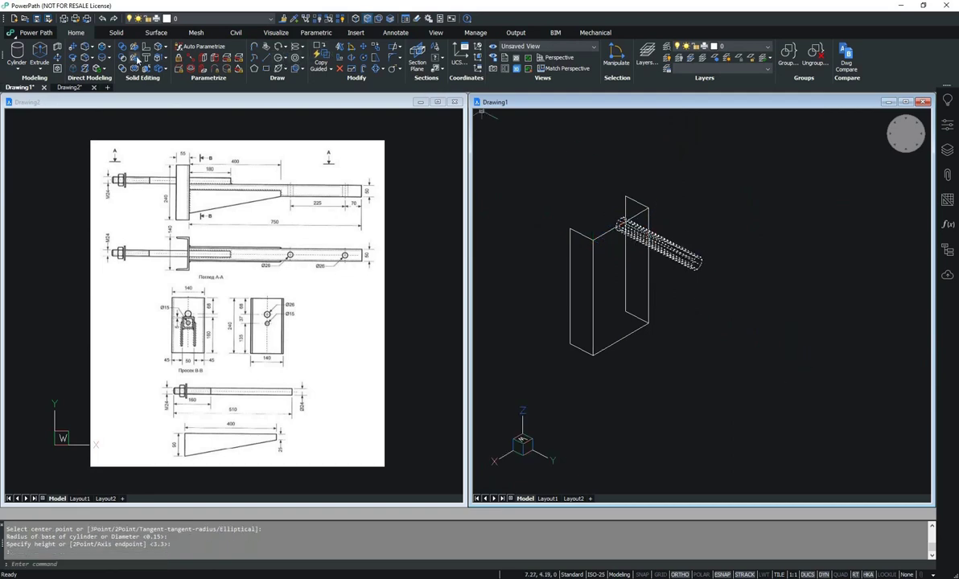
{"action": "left_click", "coordinate": [339, 46]}
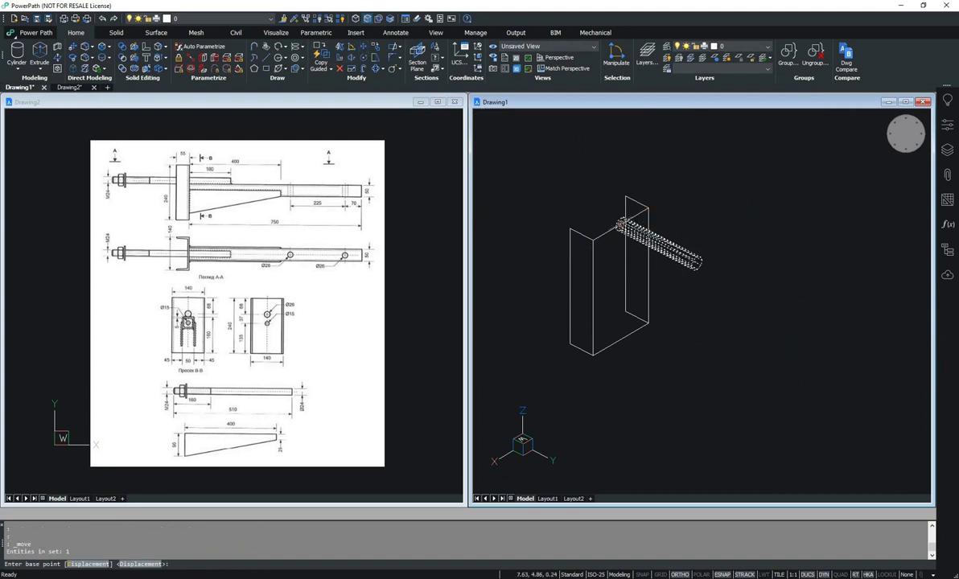
Move the rod lower on the channel face so it passes through the bracket plate.
{"action": "left_click", "coordinate": [620, 226]}
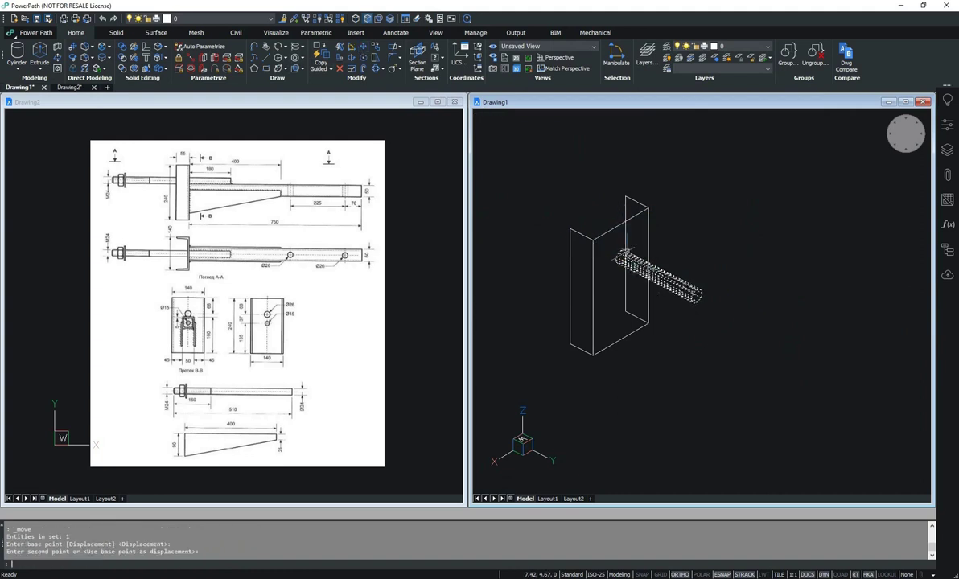
{"action": "left_click", "coordinate": [478, 196]}
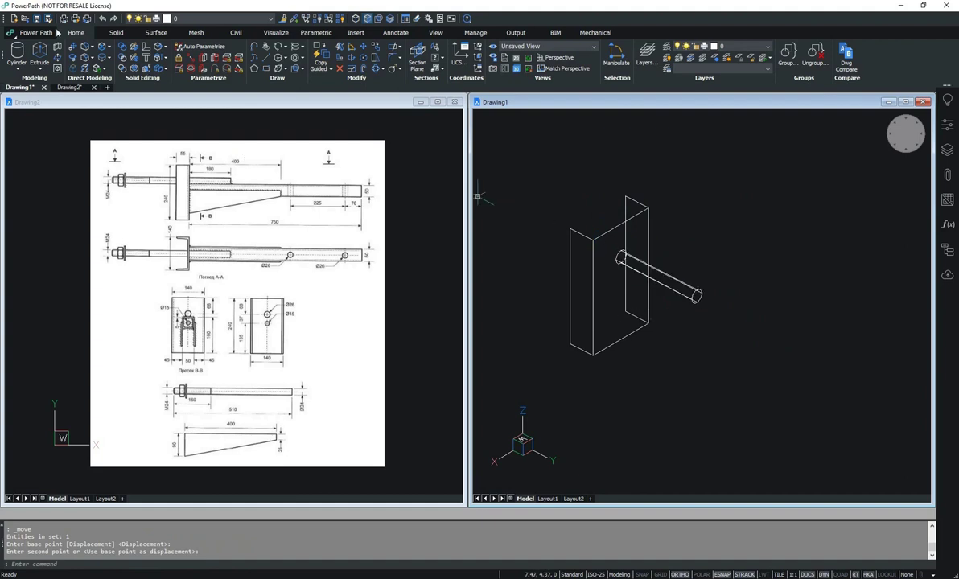
{"action": "left_click", "coordinate": [17, 69]}
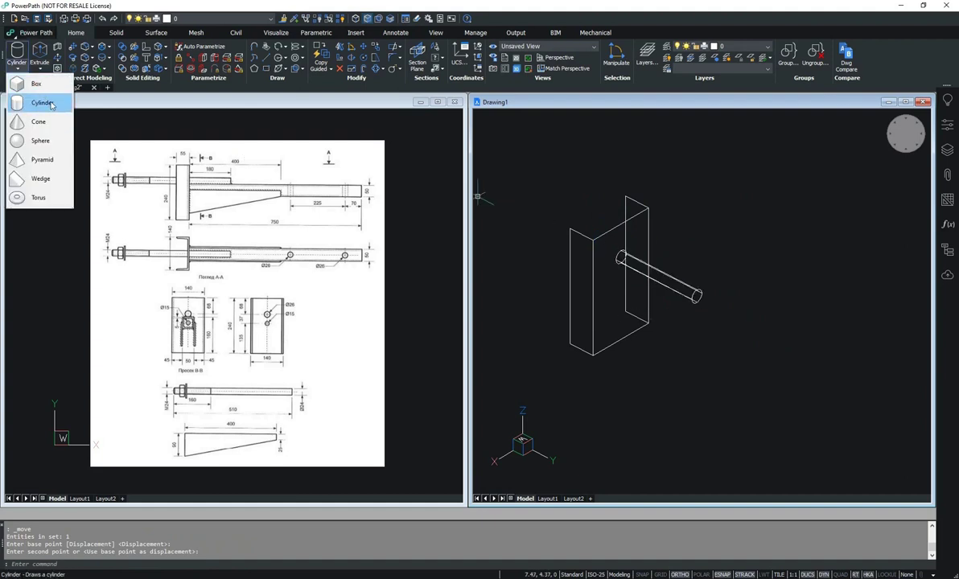
{"action": "middle_click_drag", "start_coordinate": [522, 282], "coordinate": [674, 338], "text": "shift"}
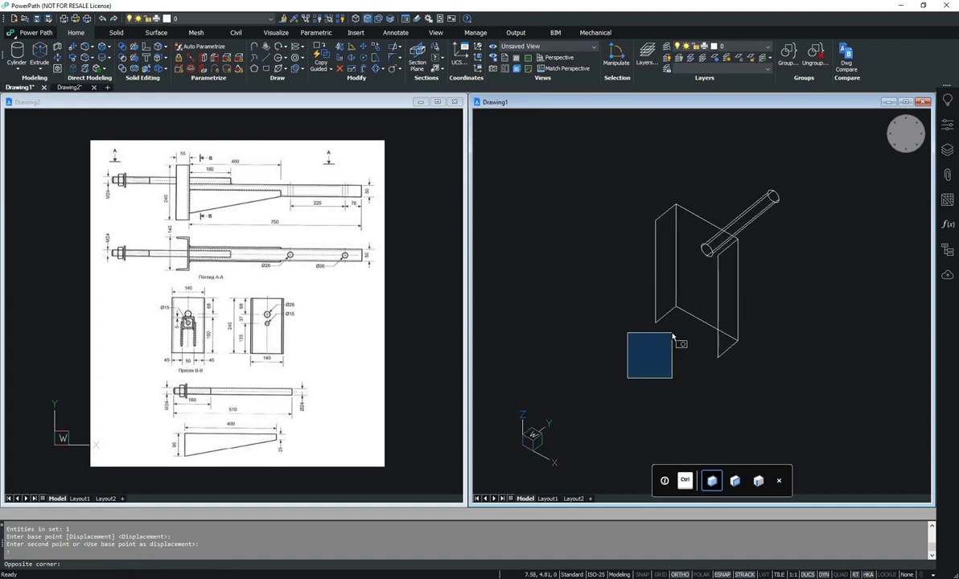
Choose Cylinder from the basic solids list after briefly picking Box.
{"action": "left_click", "coordinate": [18, 69]}
{"action": "left_click", "coordinate": [20, 78]}
{"action": "left_click", "coordinate": [18, 71]}
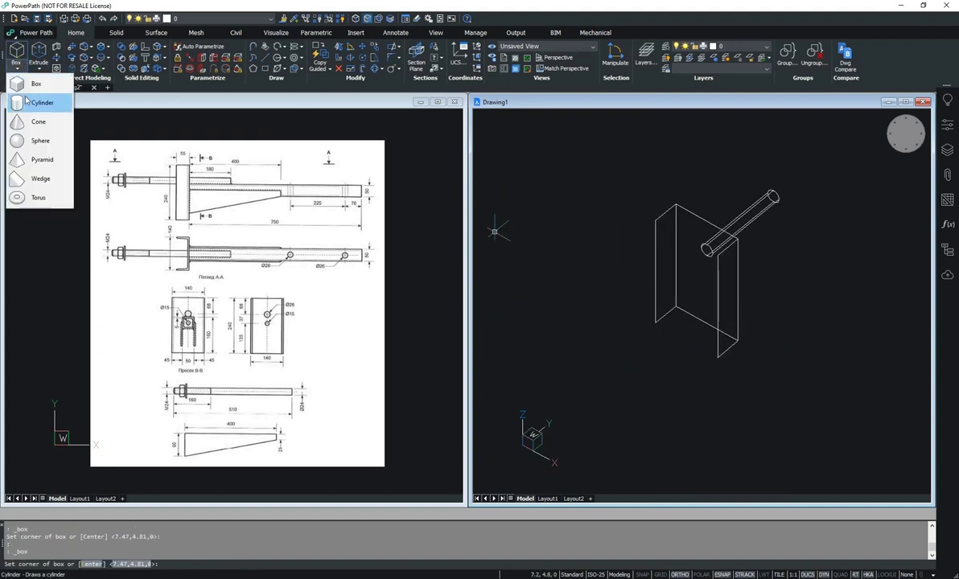
{"action": "left_click", "coordinate": [27, 97]}
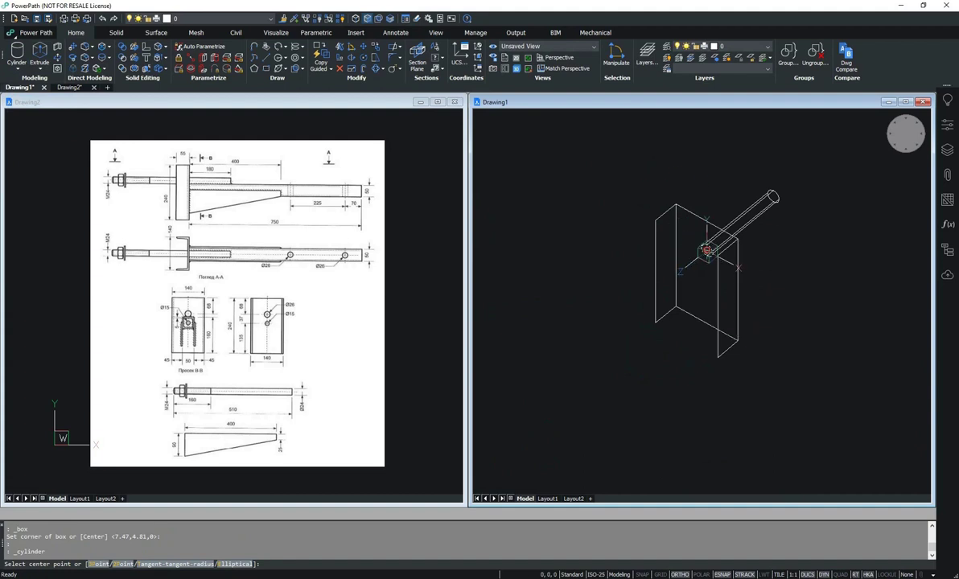
Add a long round rod cylinder running through the bracket plate.
{"action": "left_click", "coordinate": [706, 250]}
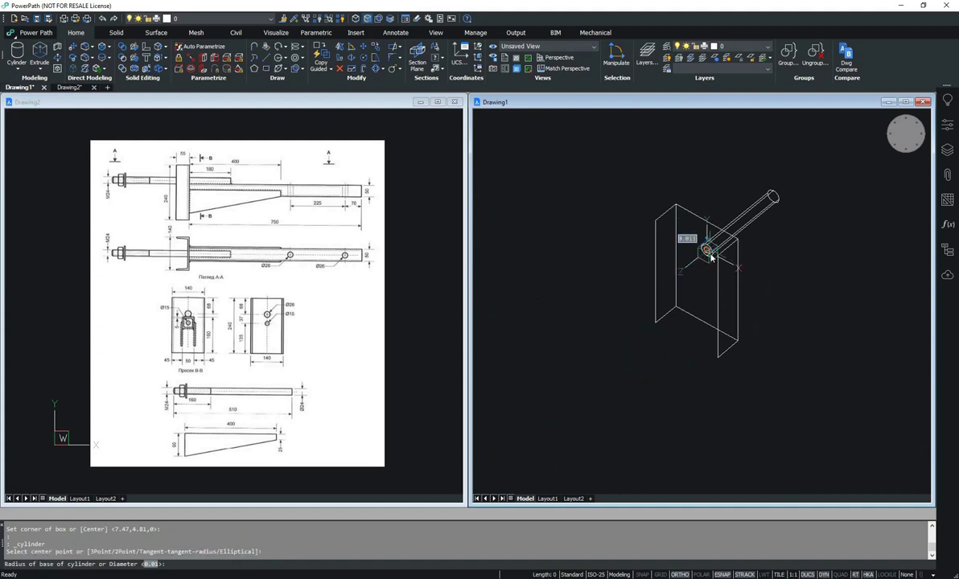
{"action": "left_click", "coordinate": [711, 256]}
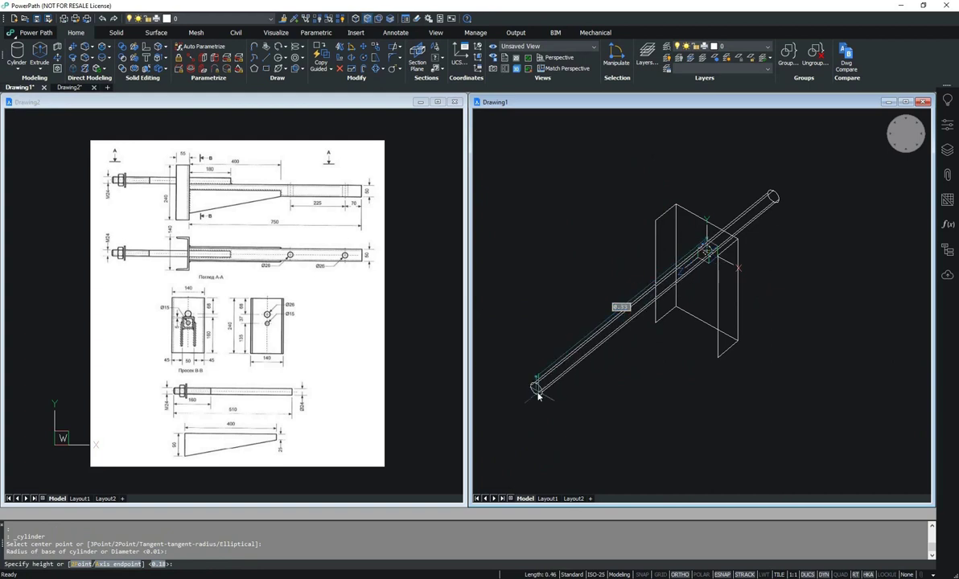
{"action": "left_click", "coordinate": [609, 376]}
{"action": "middle_click_drag", "start_coordinate": [745, 249], "coordinate": [691, 287], "text": "shift"}
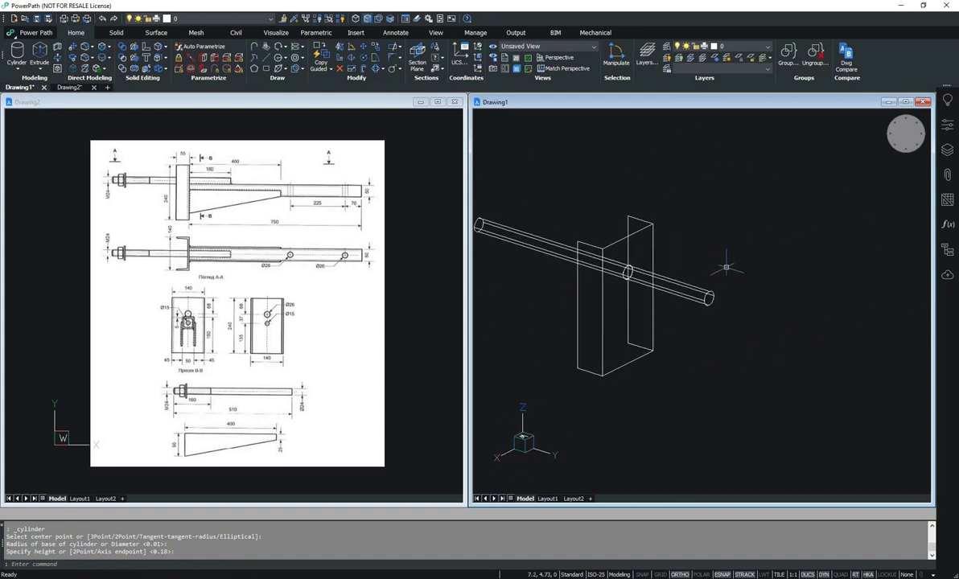
{"action": "middle_click_drag", "start_coordinate": [784, 227], "coordinate": [734, 220]}
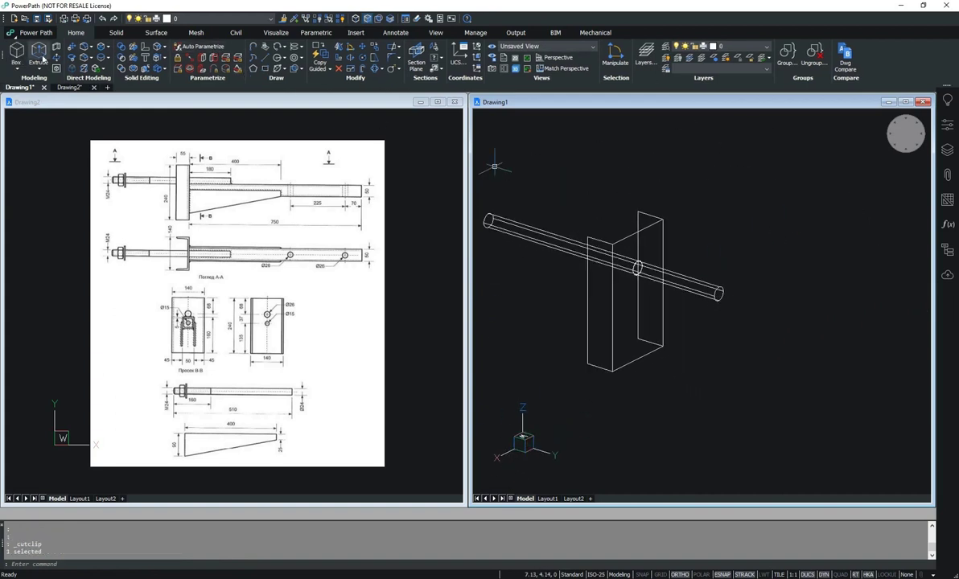
Draw a long rectangular box bar extending from the top of the bracket plate.
{"action": "left_click", "coordinate": [16, 53]}
{"action": "left_click", "coordinate": [661, 219]}
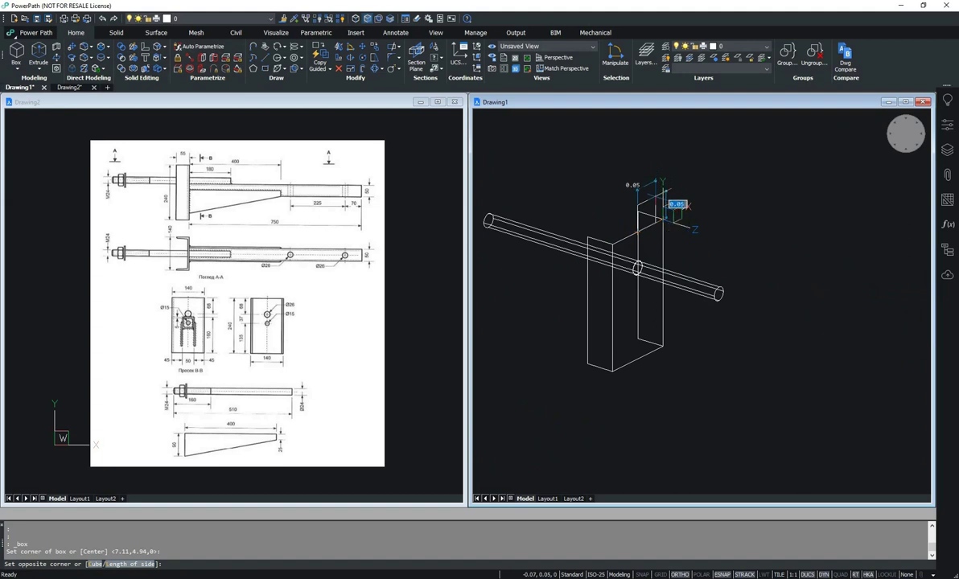
{"action": "left_click", "coordinate": [664, 205]}
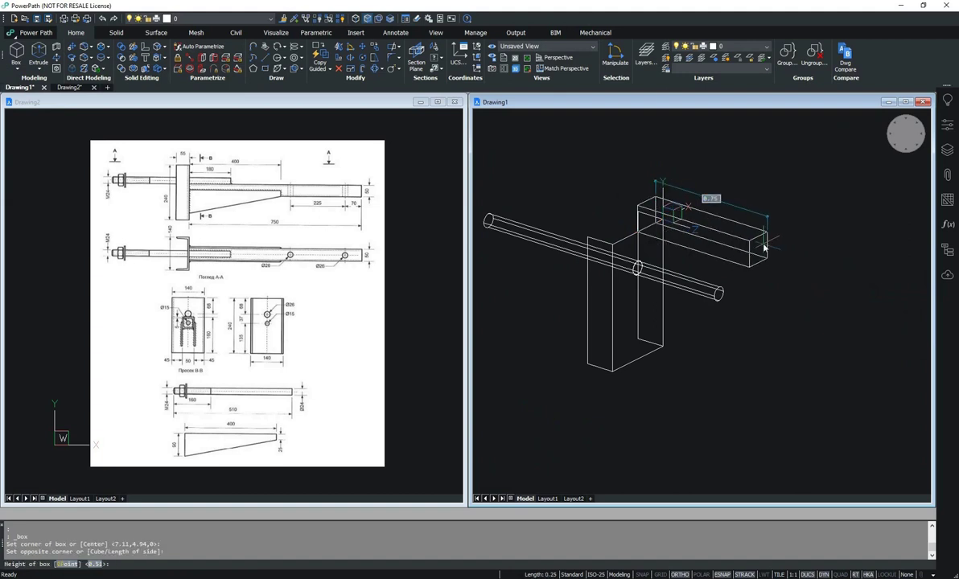
{"action": "left_click", "coordinate": [917, 281]}
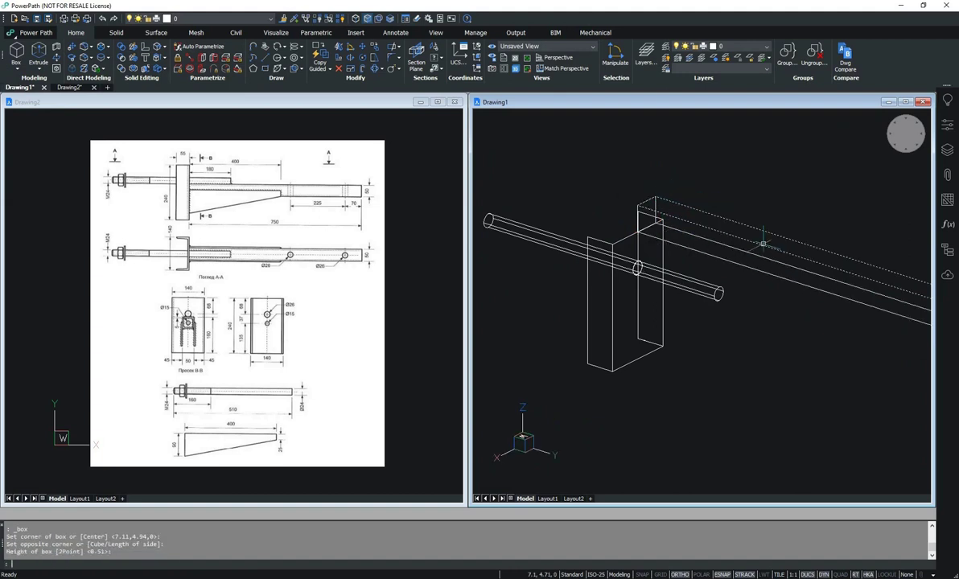
{"action": "left_click", "coordinate": [362, 64]}
{"action": "left_click", "coordinate": [651, 201]}
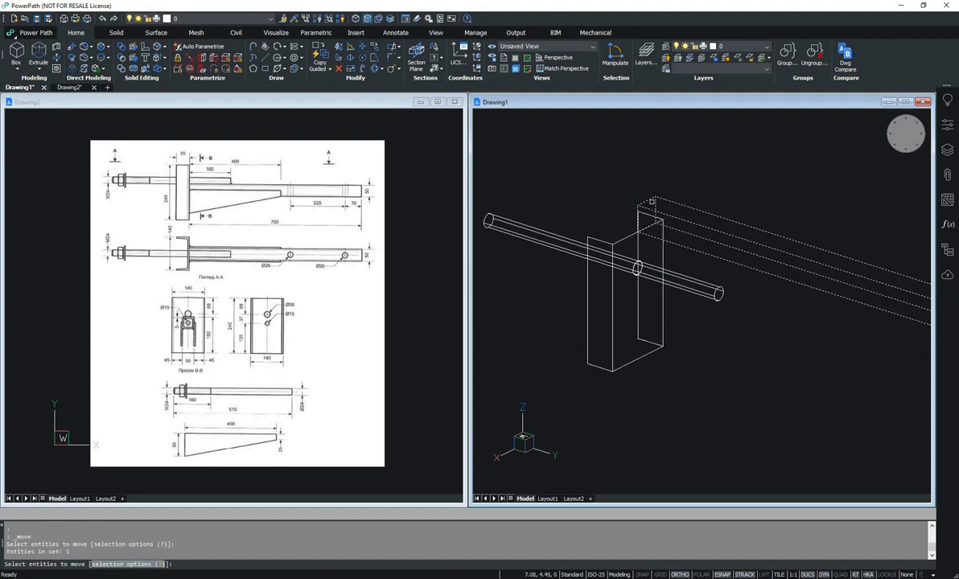
Move the long bar down onto the rod.
{"action": "key", "text": "Return"}
{"action": "left_click", "coordinate": [652, 201]}
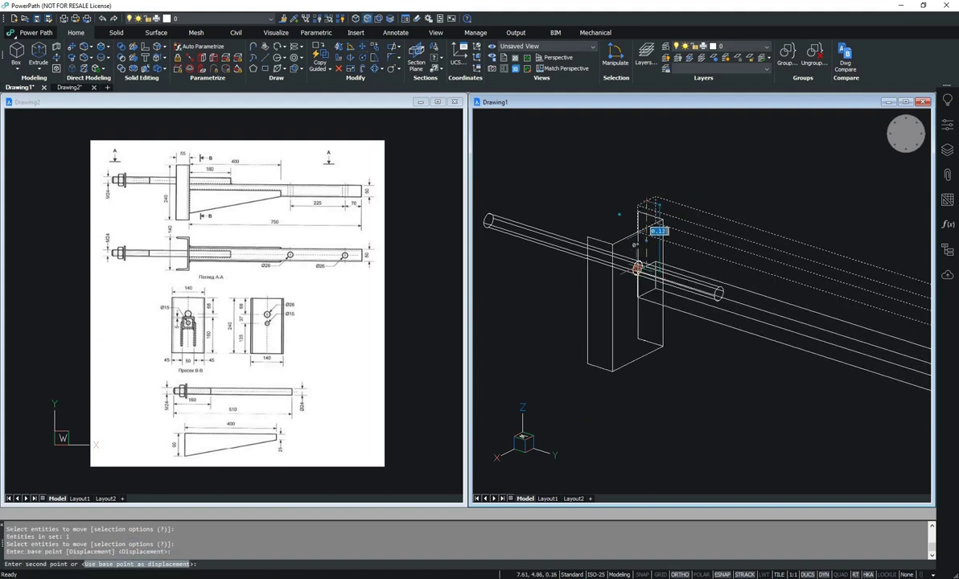
{"action": "left_click", "coordinate": [637, 267]}
{"action": "scroll", "coordinate": [643, 286], "scroll_direction": "up", "scroll_amount": 2}
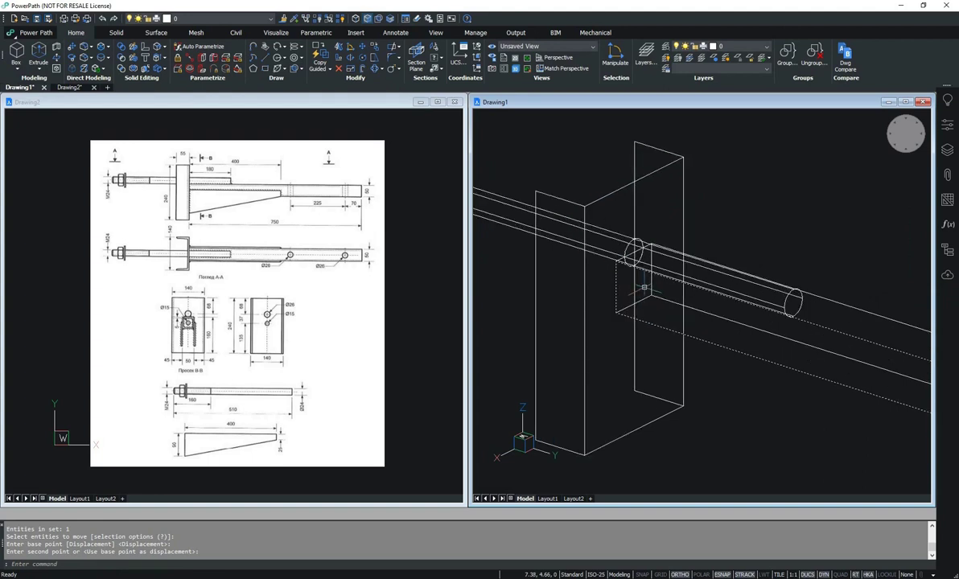
{"action": "middle_click_drag", "start_coordinate": [643, 286], "coordinate": [602, 267]}
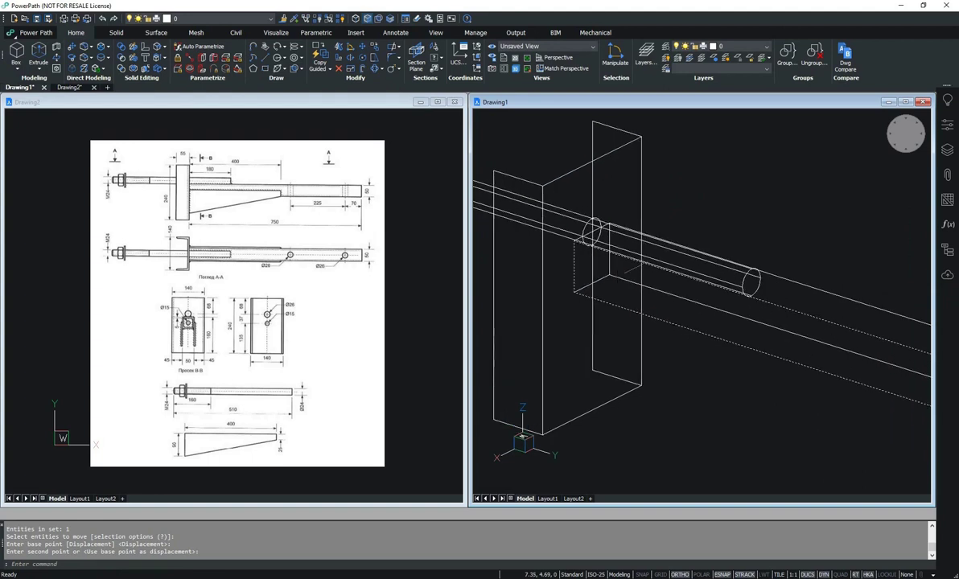
Move the bar again so it sits against the rod beside the plate.
{"action": "left_click", "coordinate": [360, 48]}
{"action": "left_click", "coordinate": [752, 267]}
{"action": "key", "text": "Return"}
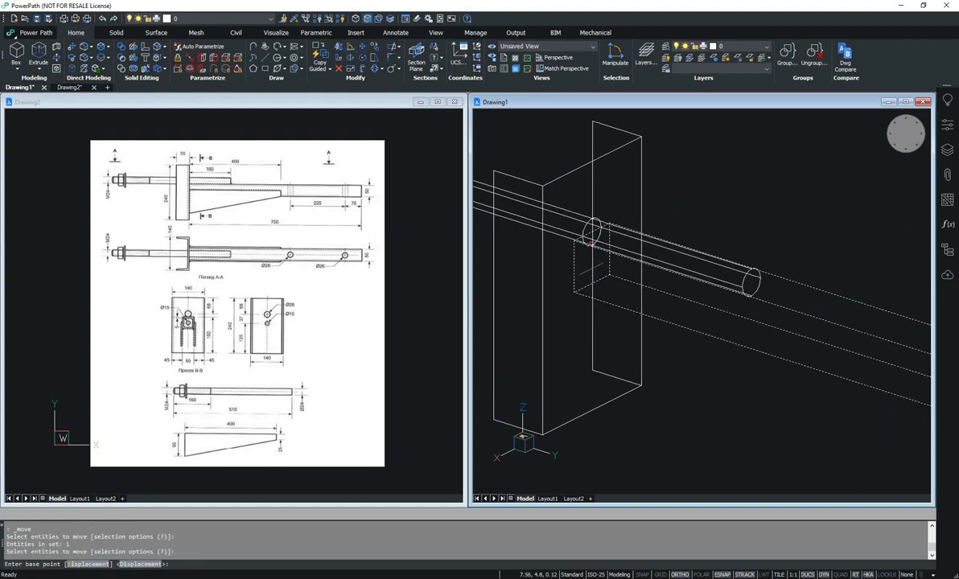
{"action": "left_click", "coordinate": [592, 231]}
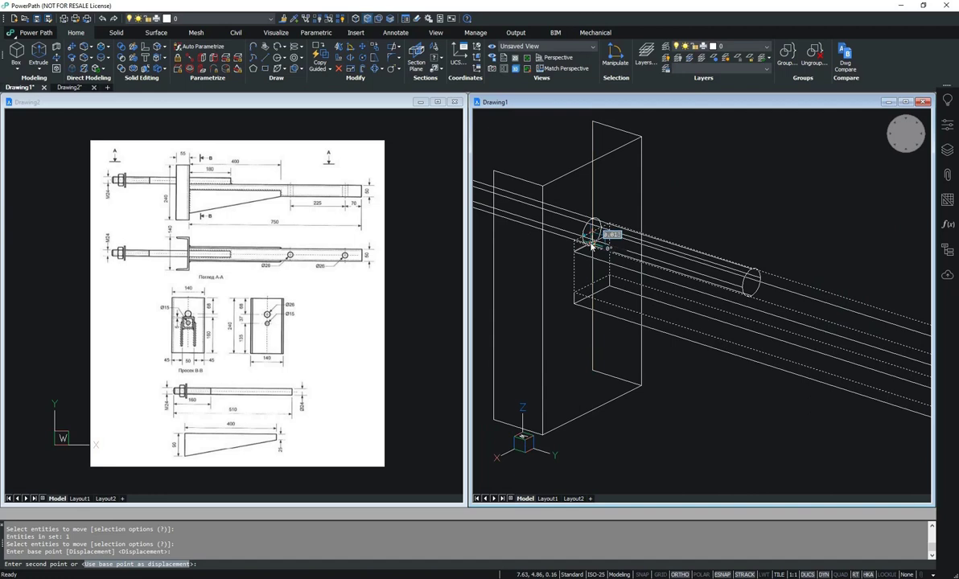
{"action": "left_click", "coordinate": [592, 246]}
{"action": "mouse_move", "coordinate": [653, 259]}
{"action": "middle_mouse_down", "text": "shift"}
{"action": "mouse_move", "coordinate": [637, 445]}
{"action": "mouse_move", "coordinate": [663, 295]}
{"action": "mouse_move", "coordinate": [579, 238]}
{"action": "middle_mouse_up", "text": "shift"}
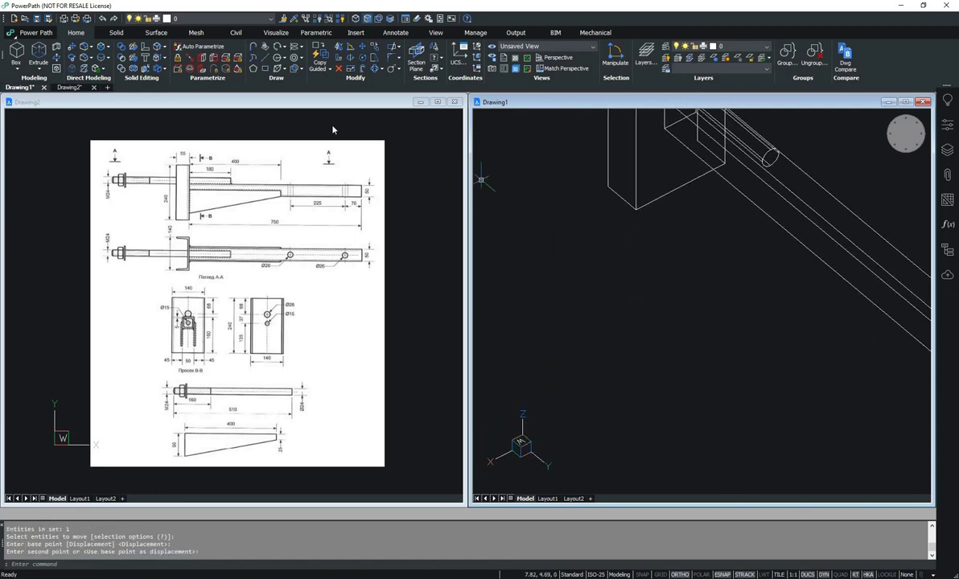
Draw a closed four-corner tapered wedge polyline in empty space and window-select it.
{"action": "left_click", "coordinate": [254, 47]}
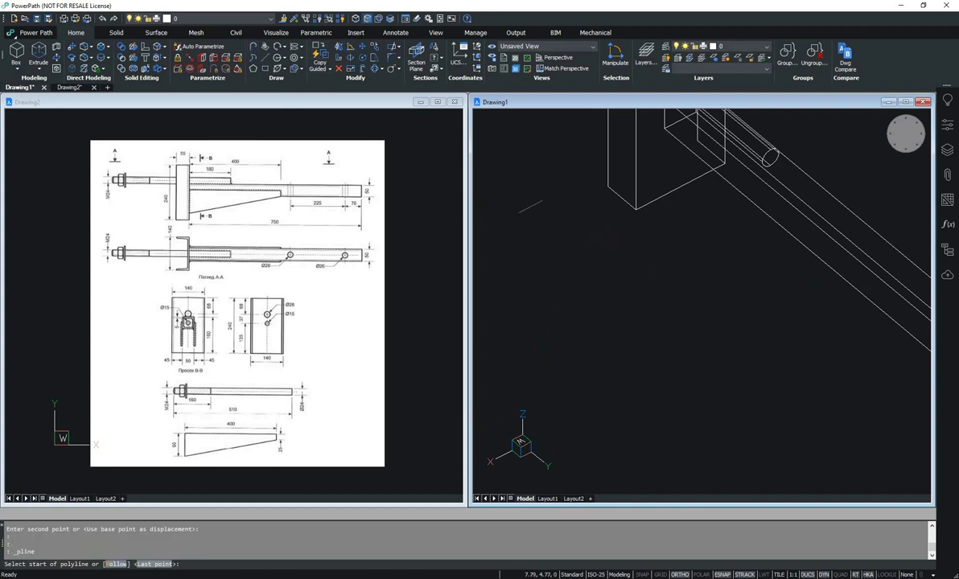
{"action": "left_click", "coordinate": [528, 262]}
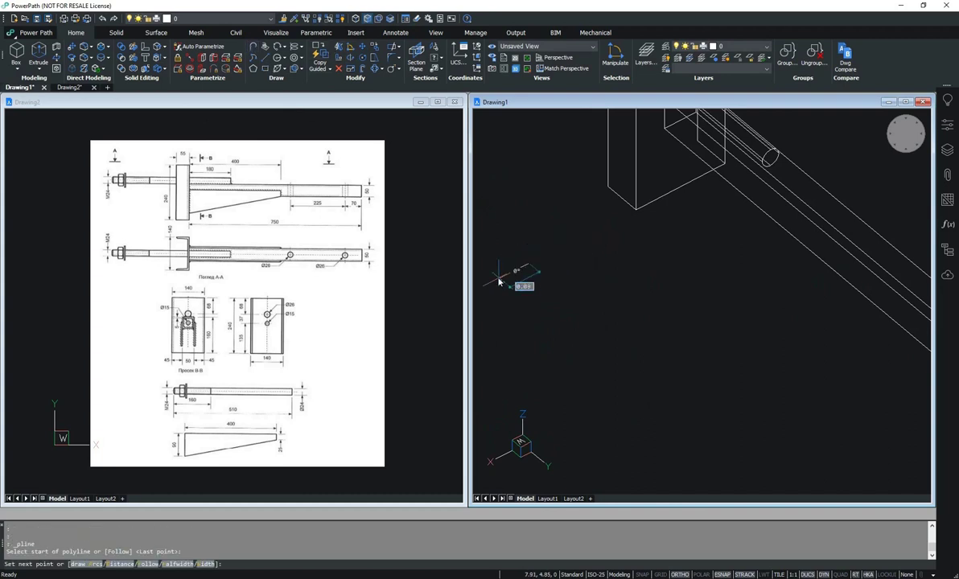
{"action": "left_click", "coordinate": [474, 291]}
{"action": "middle_click_drag", "start_coordinate": [577, 368], "coordinate": [635, 327]}
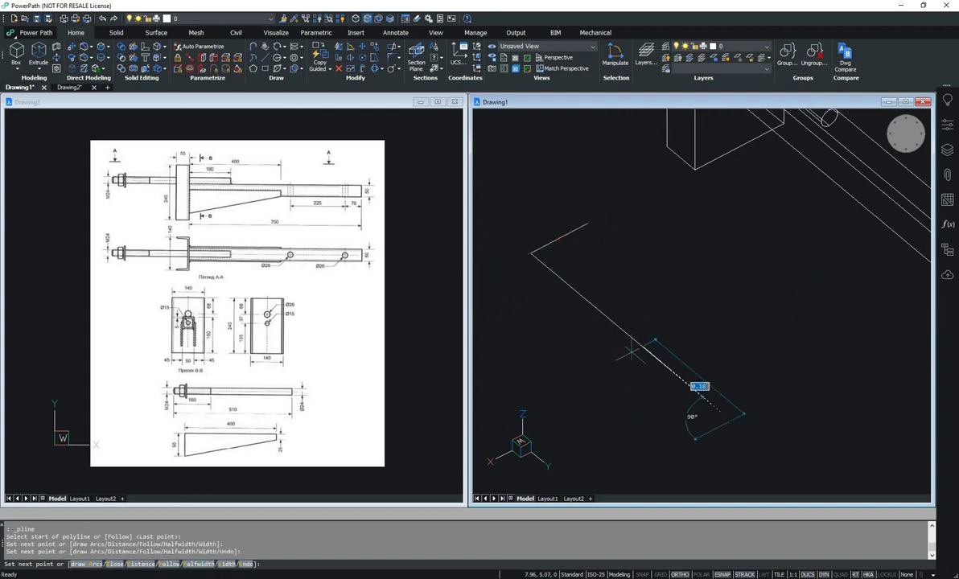
{"action": "left_click", "coordinate": [729, 416]}
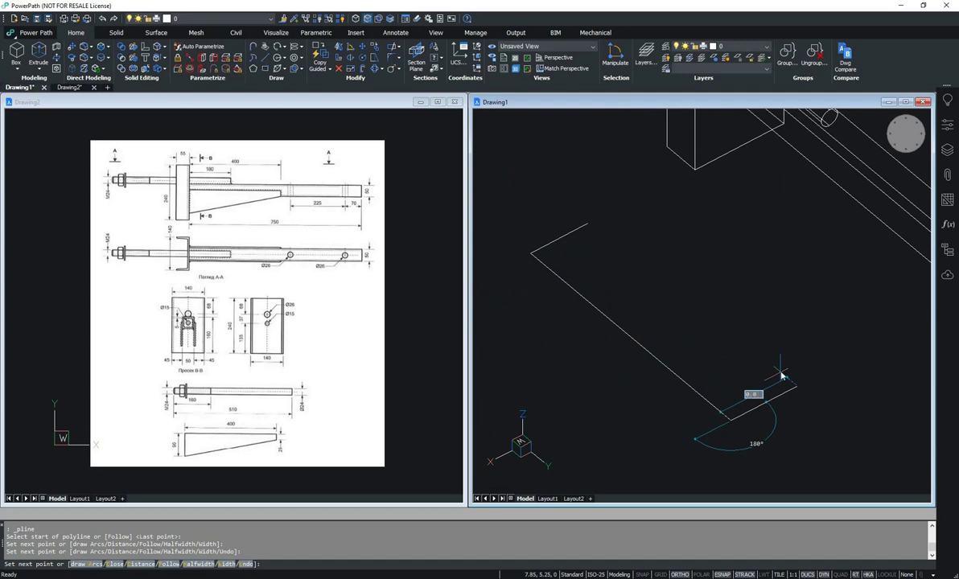
{"action": "left_click", "coordinate": [741, 409]}
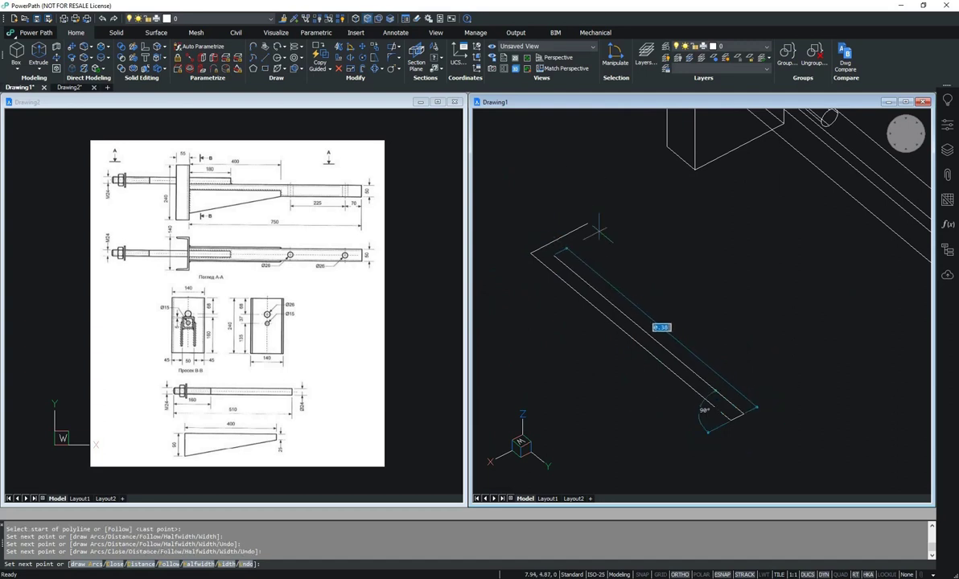
{"action": "left_click", "coordinate": [563, 214]}
{"action": "key", "text": "Return"}
{"action": "middle_click_drag", "start_coordinate": [674, 278], "coordinate": [781, 274]}
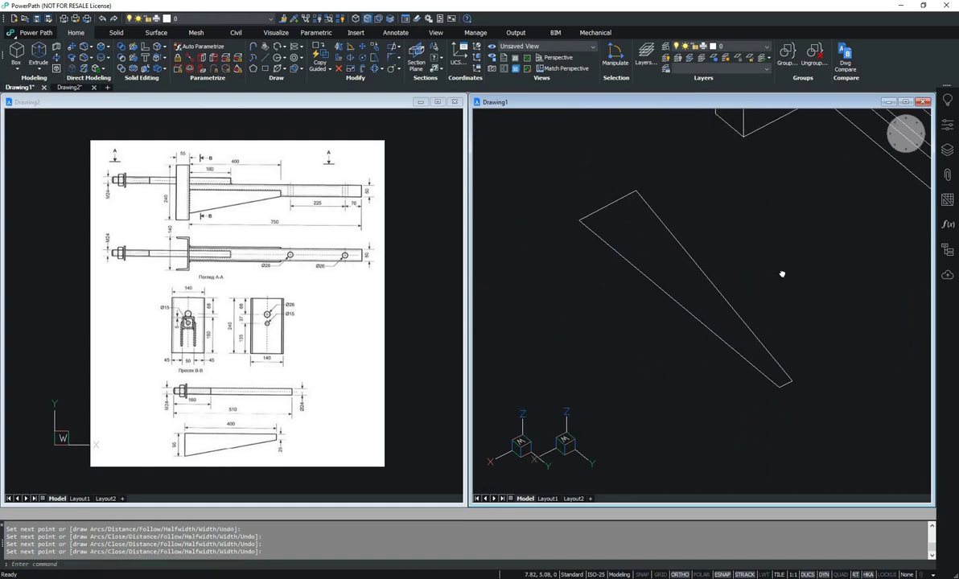
{"action": "left_click_drag", "start_coordinate": [531, 161], "coordinate": [852, 439]}
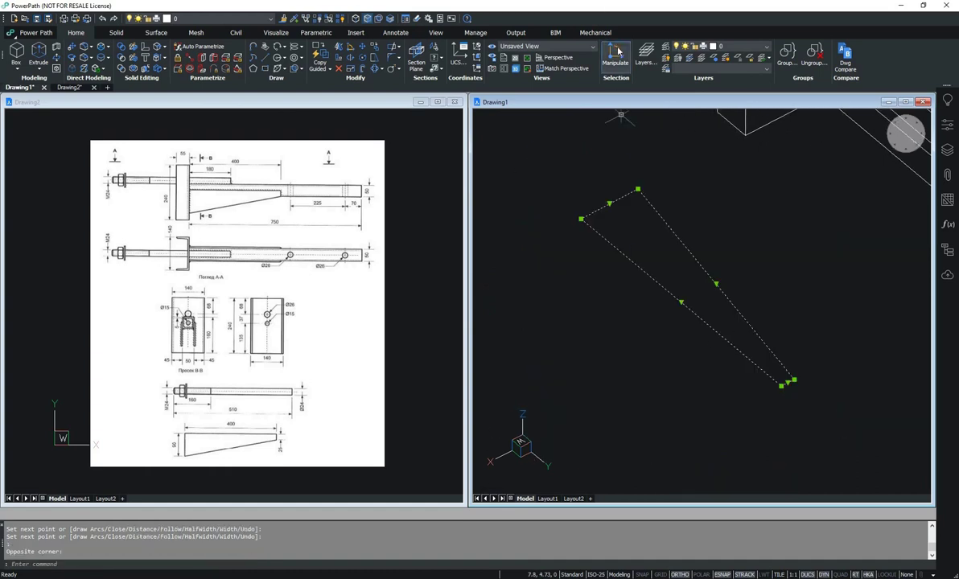
Try rotating and moving the wedge outline, then cancel and undo the attempt.
{"action": "left_click", "coordinate": [616, 53]}
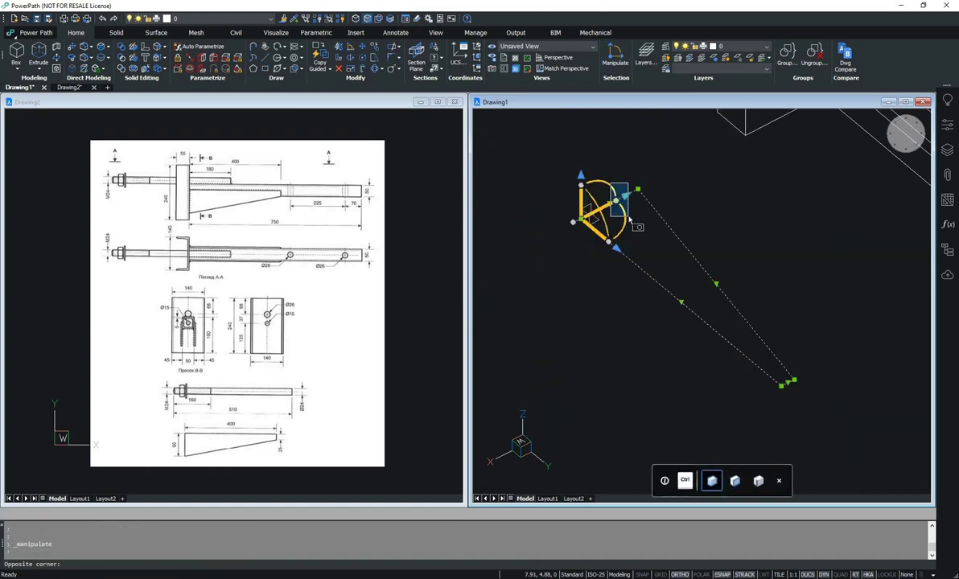
{"action": "left_click", "coordinate": [616, 203]}
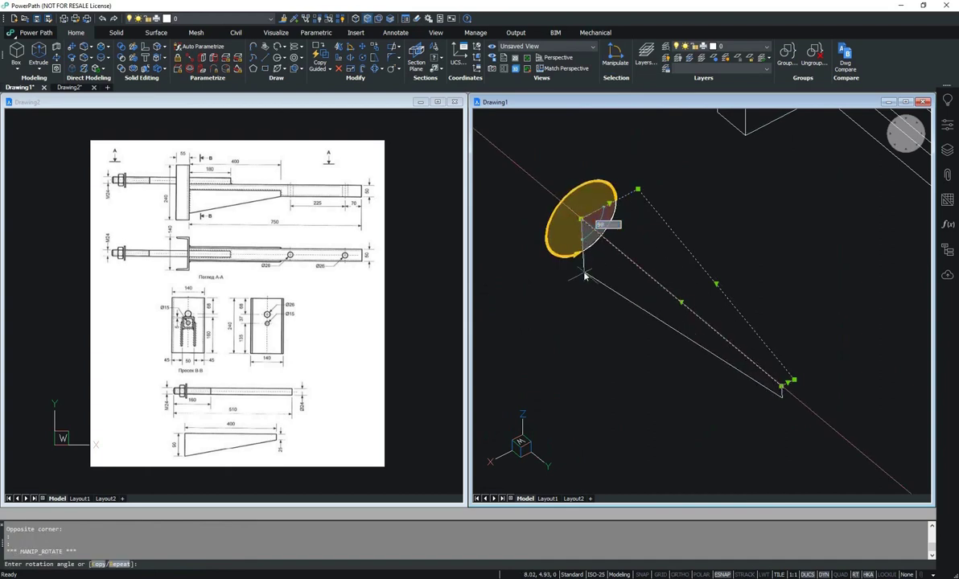
{"action": "key", "text": "Escape"}
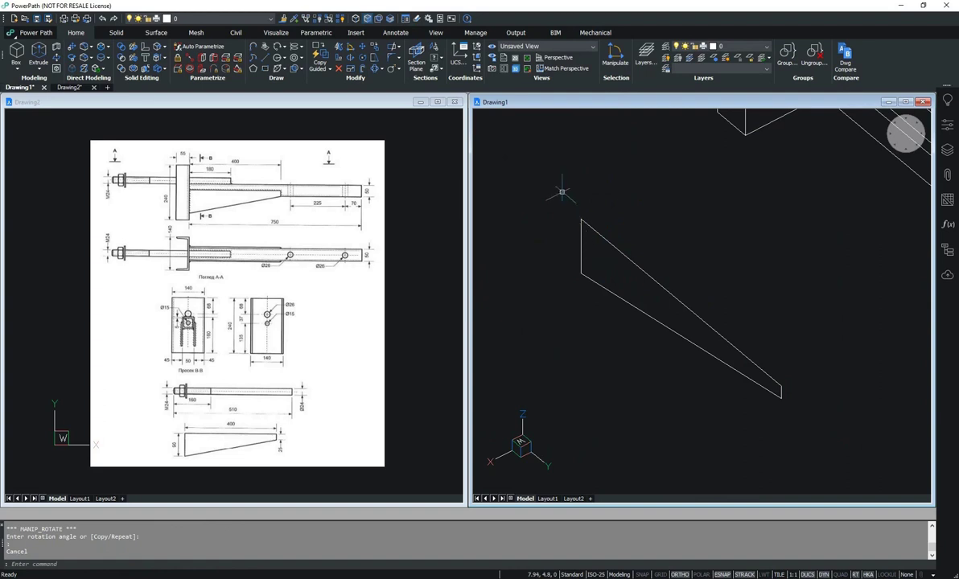
{"action": "left_click_drag", "start_coordinate": [535, 175], "coordinate": [862, 475]}
{"action": "left_click", "coordinate": [351, 46]}
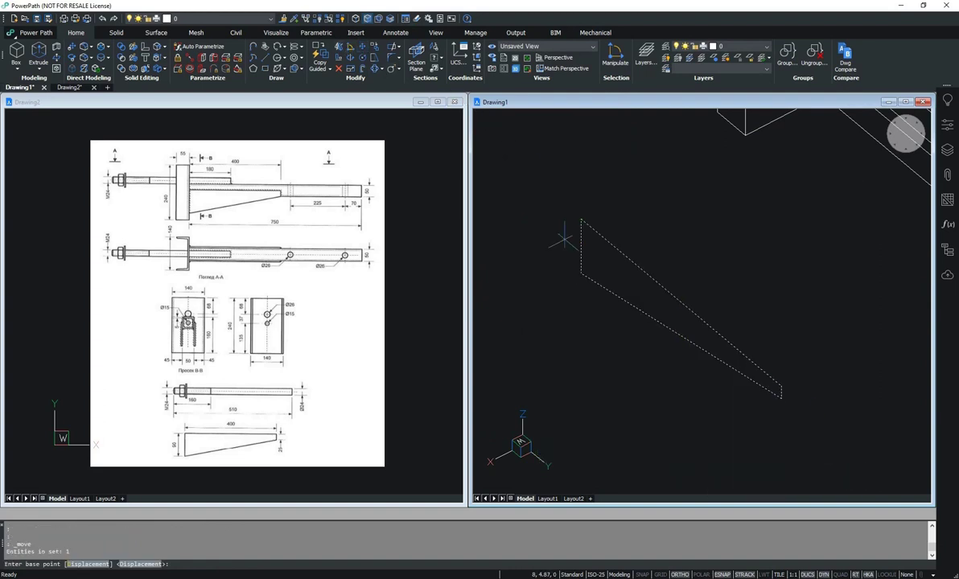
{"action": "left_click", "coordinate": [581, 219]}
{"action": "scroll", "coordinate": [735, 476], "scroll_direction": "down", "scroll_amount": 3}
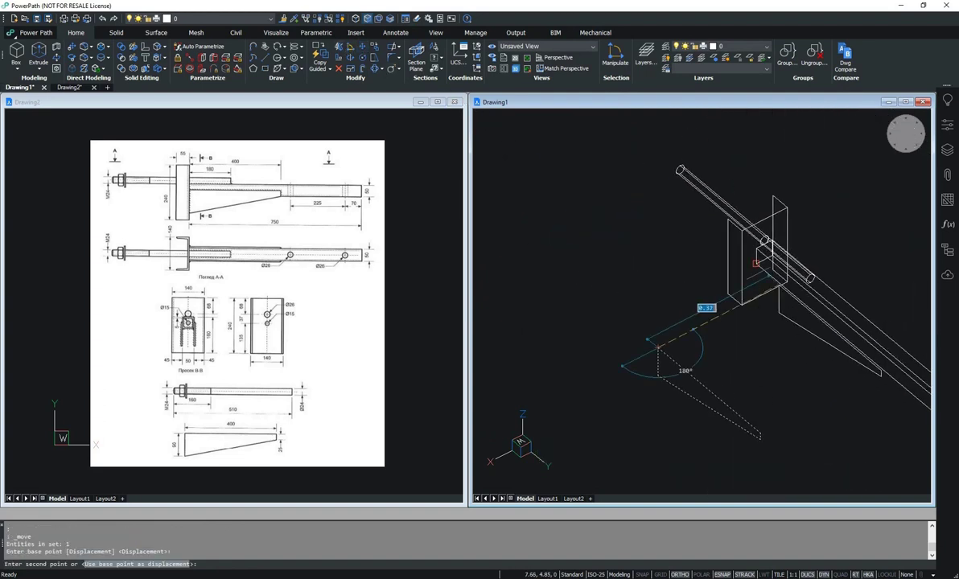
{"action": "key", "text": "ctrl+z"}
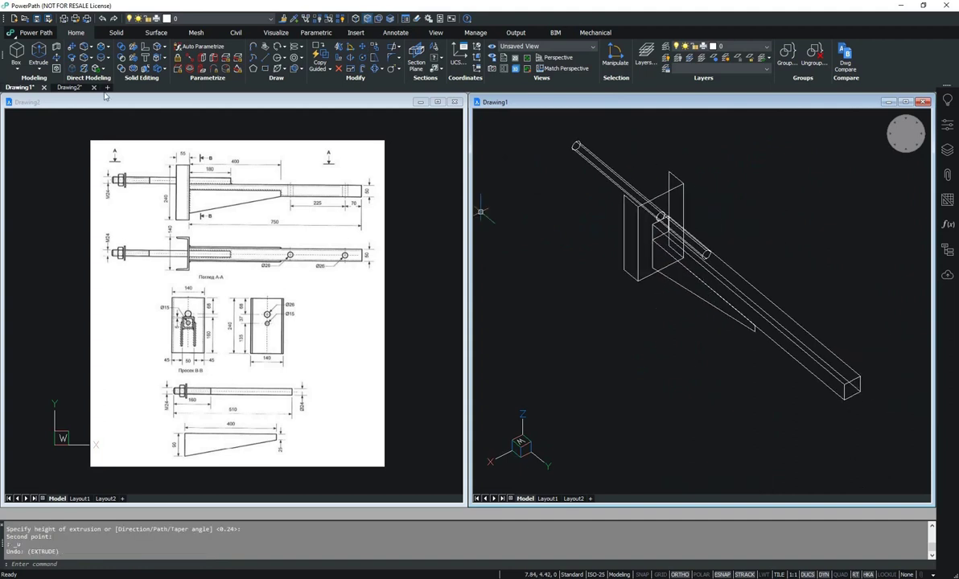
Extrude the wedge outline into a thin brace solid beneath the bar.
{"action": "left_click", "coordinate": [38, 53]}
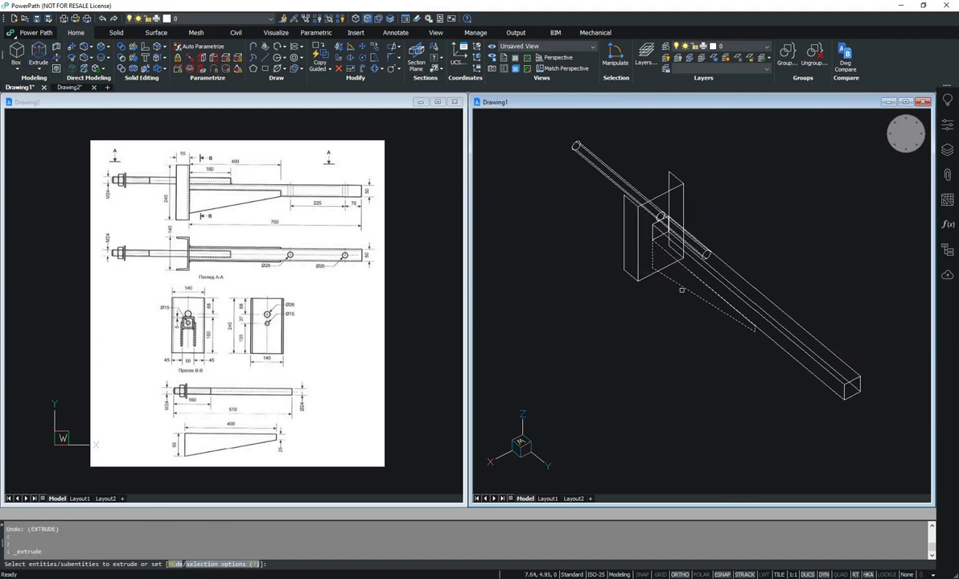
{"action": "left_click", "coordinate": [685, 289]}
{"action": "key", "text": "Return"}
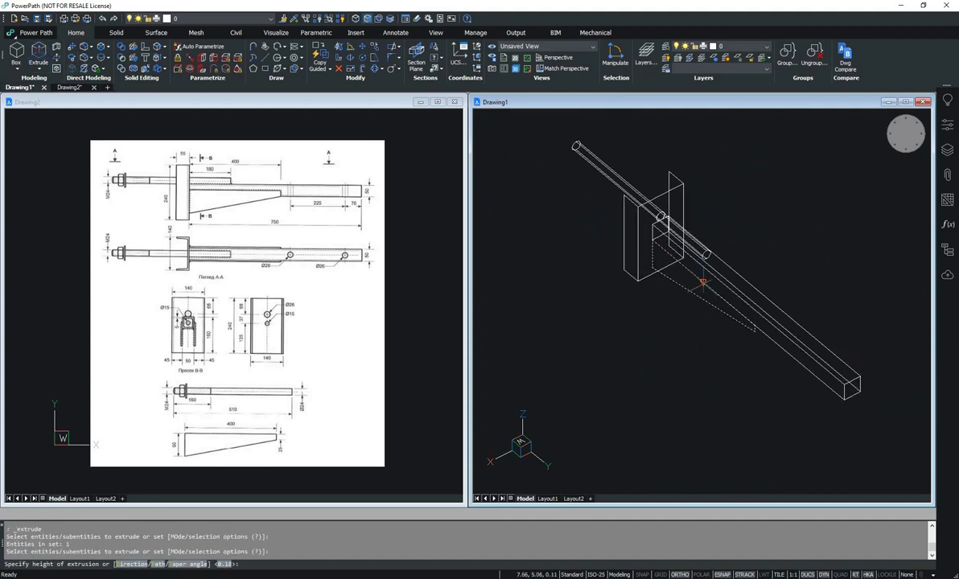
{"action": "left_click", "coordinate": [702, 283]}
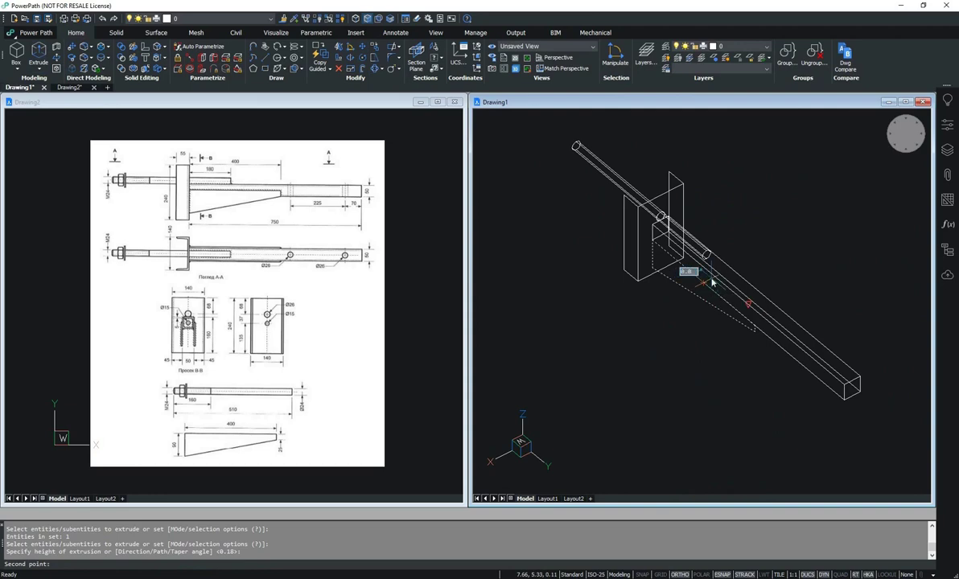
{"action": "left_click", "coordinate": [711, 279]}
{"action": "mouse_move", "coordinate": [754, 269]}
{"action": "middle_mouse_down", "text": "shift"}
{"action": "mouse_move", "coordinate": [764, 274]}
{"action": "mouse_move", "coordinate": [669, 253]}
{"action": "mouse_move", "coordinate": [677, 279]}
{"action": "middle_mouse_up", "text": "shift"}
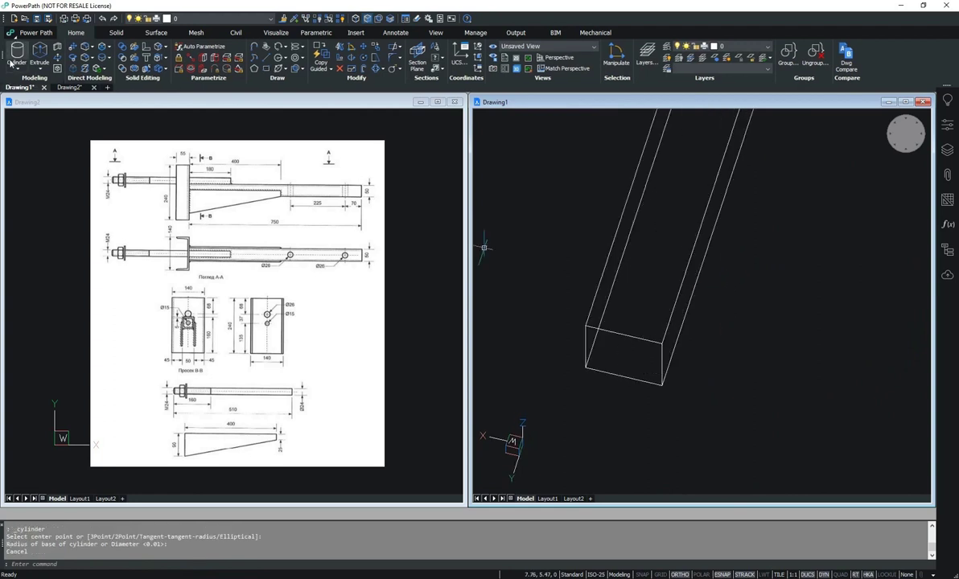
Cut a vertical round hole through the bar's outer end by subtracting a cylinder.
{"action": "left_click", "coordinate": [11, 60]}
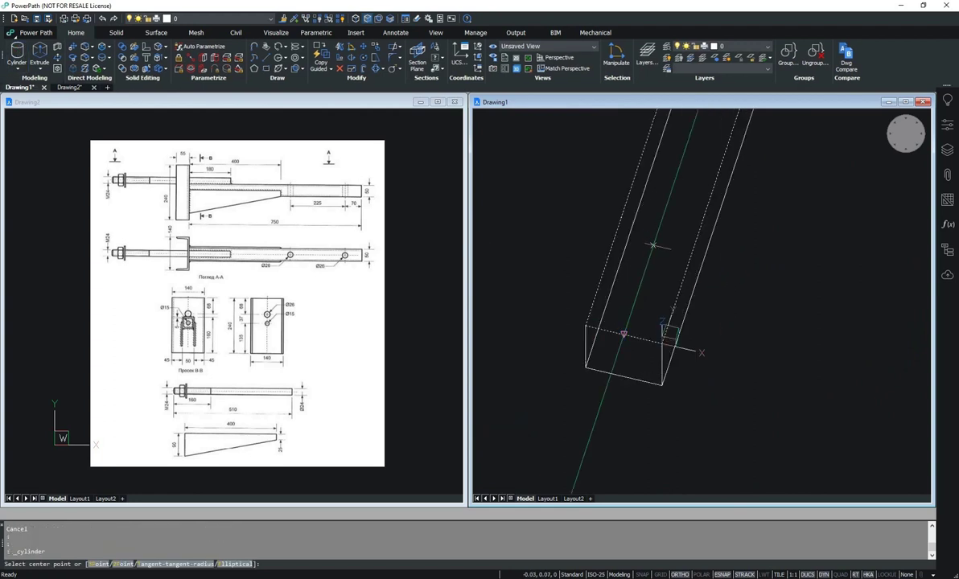
{"action": "left_click", "coordinate": [653, 244]}
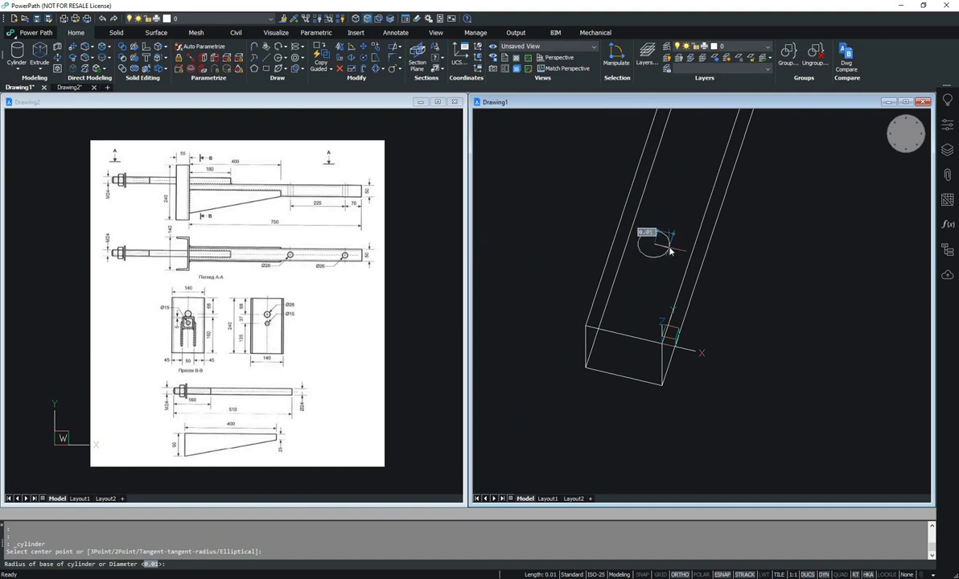
{"action": "left_click", "coordinate": [670, 252]}
{"action": "left_click", "coordinate": [673, 318]}
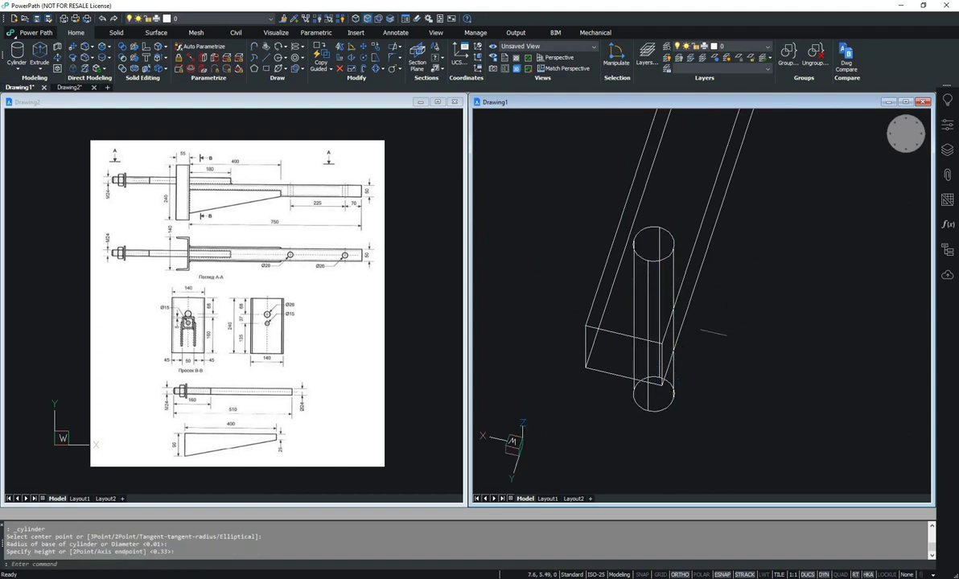
{"action": "mouse_move", "coordinate": [718, 276]}
{"action": "middle_mouse_down", "text": "shift"}
{"action": "mouse_move", "coordinate": [738, 291]}
{"action": "mouse_move", "coordinate": [681, 300]}
{"action": "mouse_move", "coordinate": [667, 286]}
{"action": "middle_mouse_up", "text": "shift"}
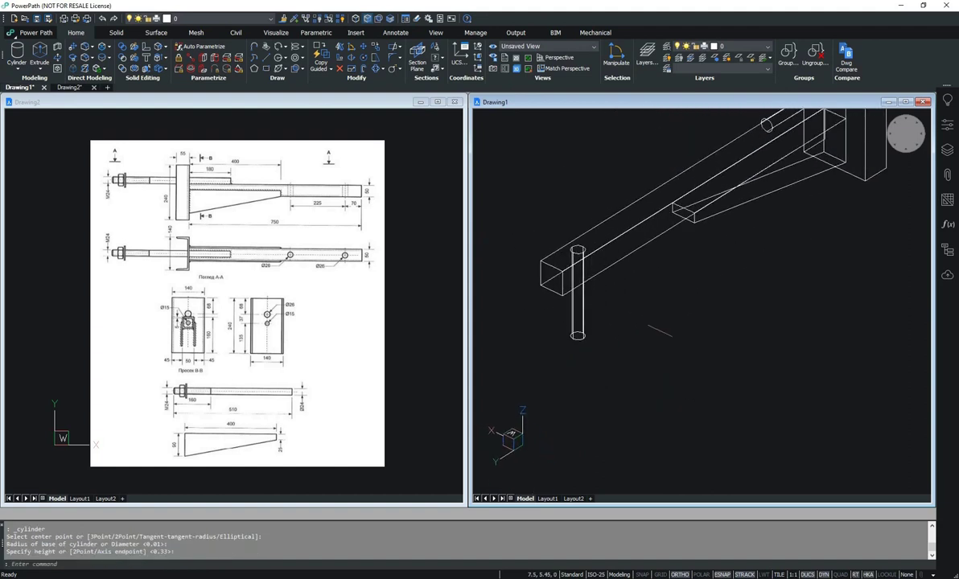
{"action": "left_click", "coordinate": [123, 59]}
{"action": "left_click", "coordinate": [576, 222]}
{"action": "key", "text": "Return"}
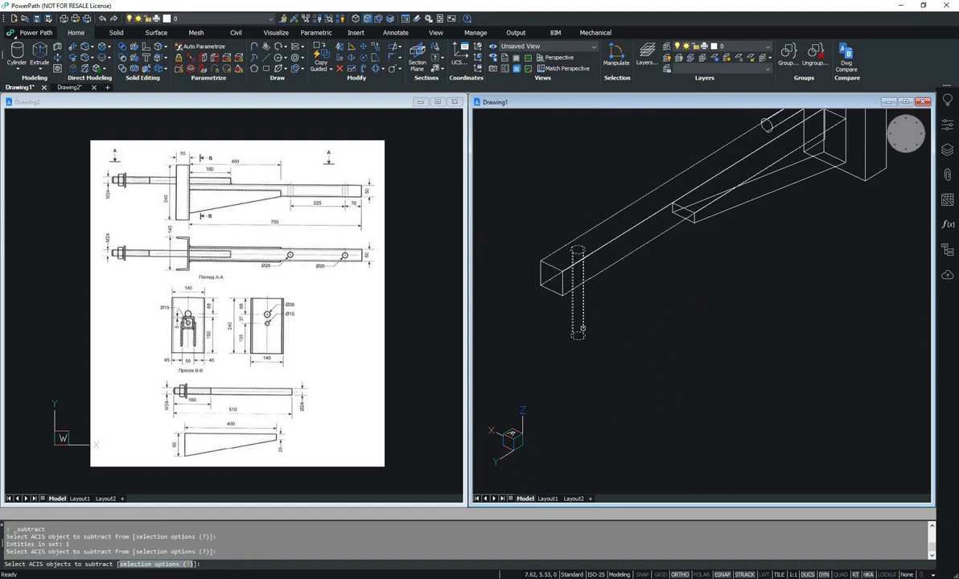
{"action": "left_click", "coordinate": [582, 328]}
{"action": "key", "text": "Return"}
{"action": "mouse_move", "coordinate": [725, 271]}
{"action": "middle_mouse_down", "text": "shift"}
{"action": "mouse_move", "coordinate": [910, 304]}
{"action": "mouse_move", "coordinate": [723, 274]}
{"action": "mouse_move", "coordinate": [563, 269]}
{"action": "mouse_move", "coordinate": [523, 235]}
{"action": "middle_mouse_up", "text": "shift"}
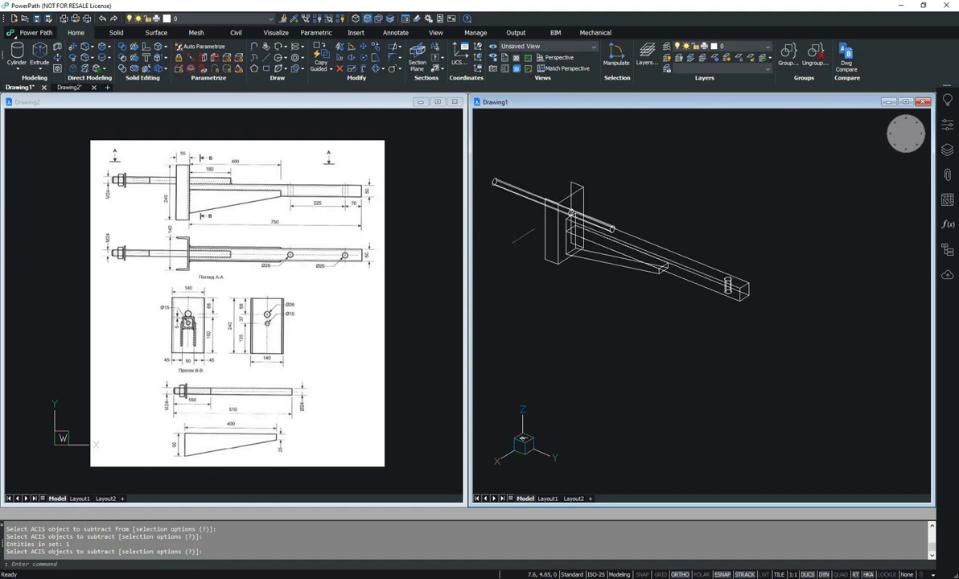
Window-select all bracket parts and union them into one solid.
{"action": "left_click", "coordinate": [476, 146]}
{"action": "left_click", "coordinate": [799, 351]}
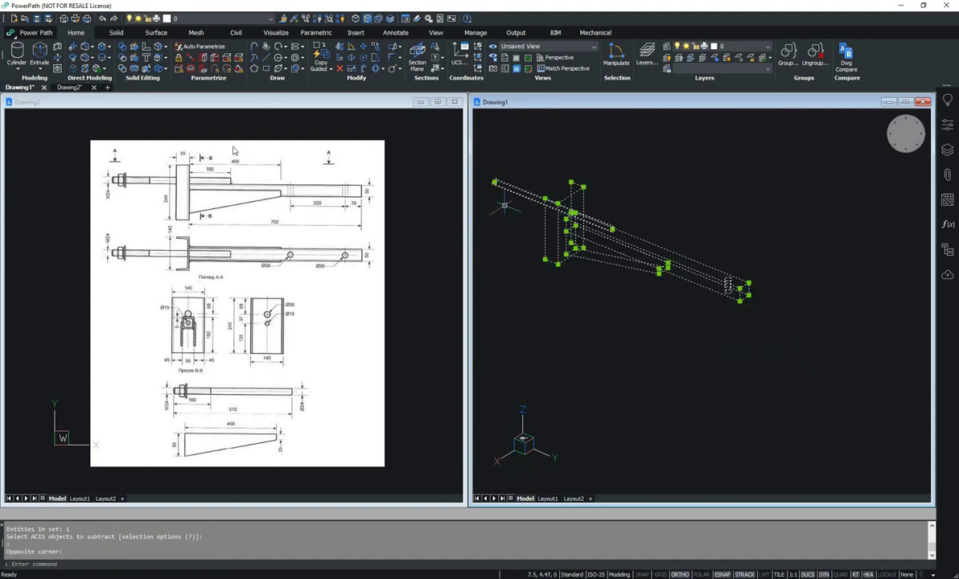
{"action": "left_click", "coordinate": [121, 47]}
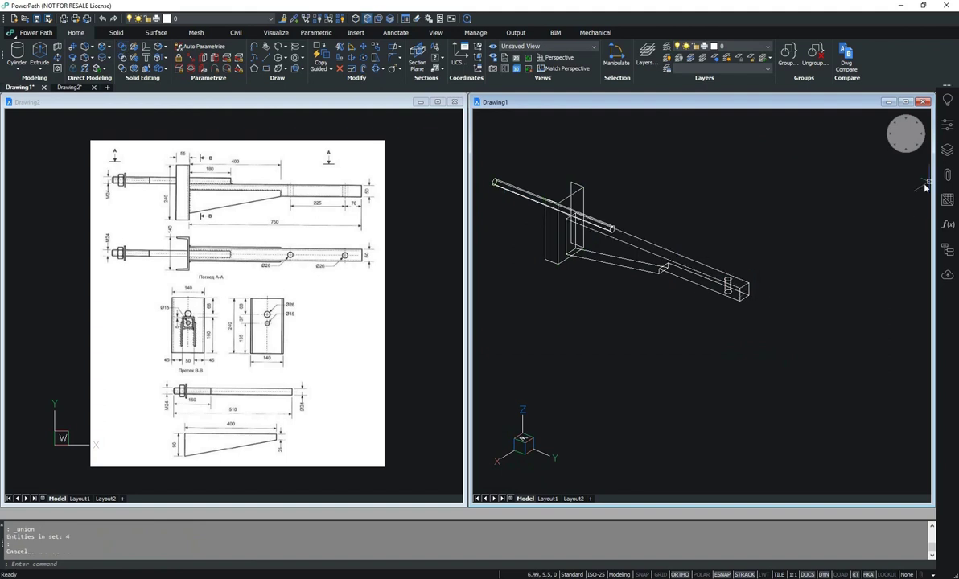
Set the visual style to Realistic in the Properties panel and orbit the shaded bracket.
{"action": "left_click", "coordinate": [947, 149]}
{"action": "left_click", "coordinate": [946, 125]}
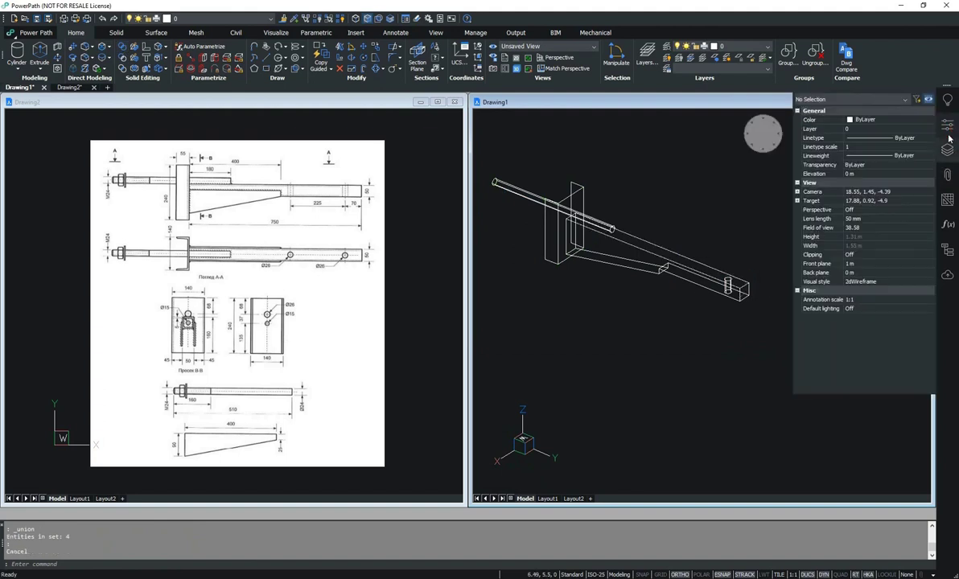
{"action": "left_click", "coordinate": [859, 281]}
{"action": "left_click", "coordinate": [859, 281]}
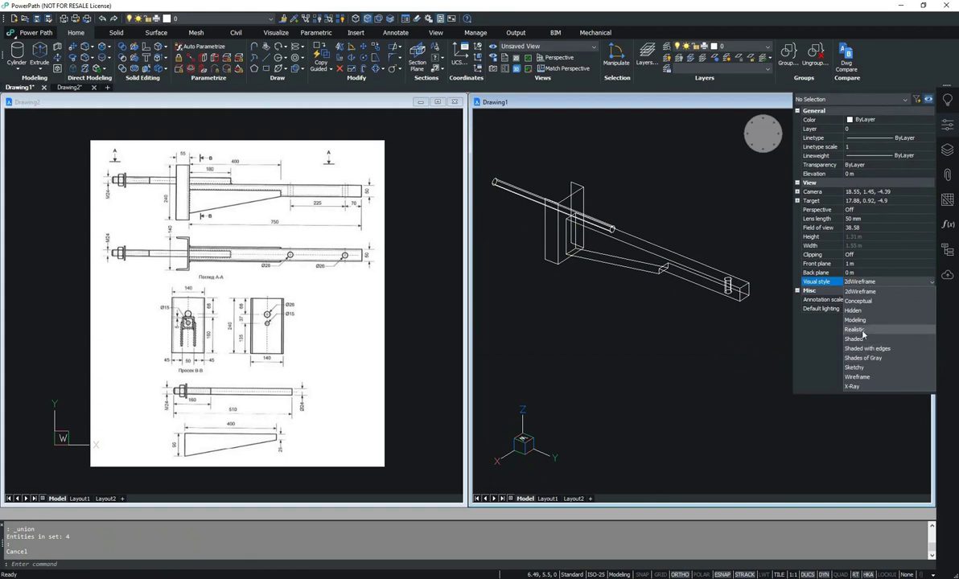
{"action": "left_click", "coordinate": [859, 330]}
{"action": "middle_click_drag", "start_coordinate": [708, 318], "coordinate": [678, 328], "text": "shift"}
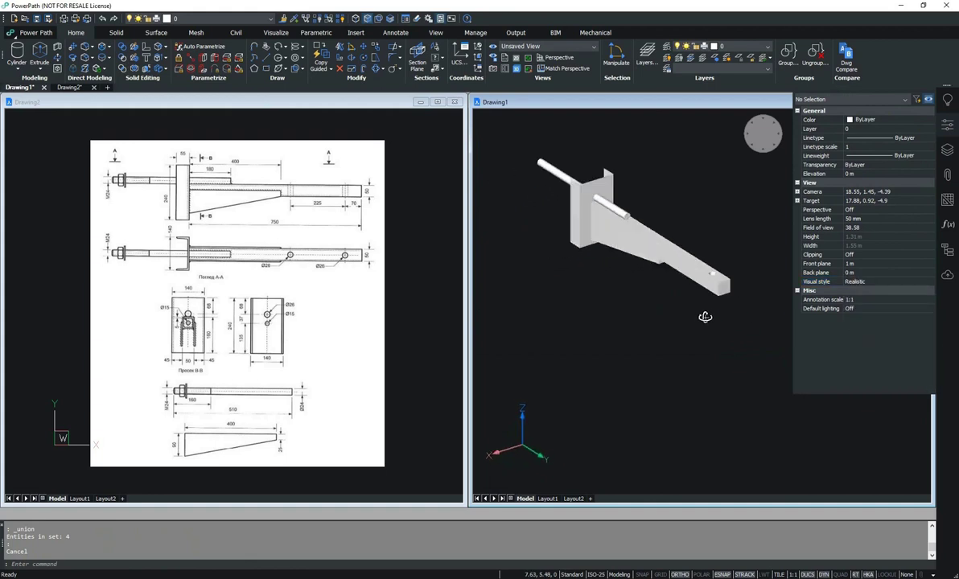
Switch the visual style back to 2dWireframe and close the Properties panel.
{"action": "left_click", "coordinate": [859, 281]}
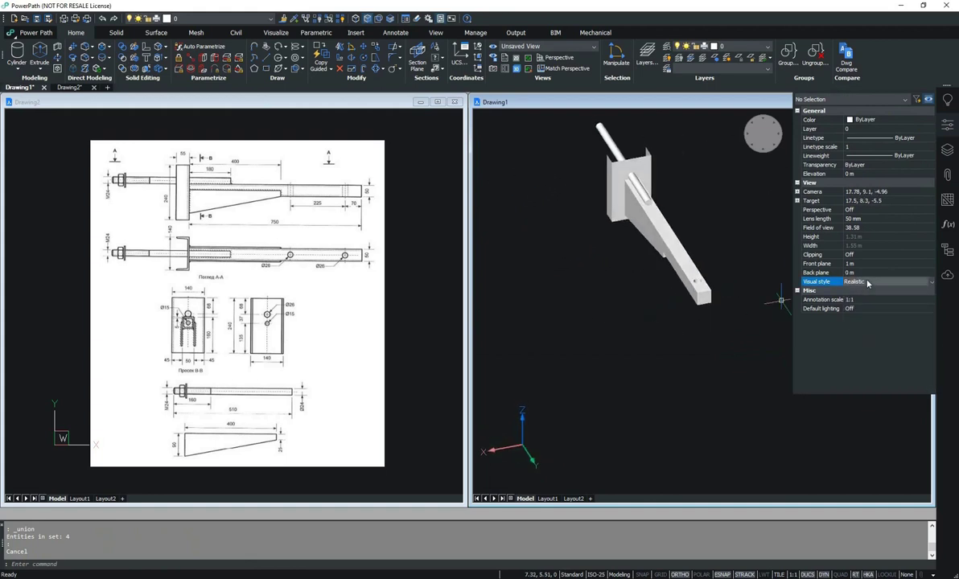
{"action": "left_click", "coordinate": [859, 282]}
{"action": "left_click", "coordinate": [859, 293]}
{"action": "scroll", "coordinate": [685, 292], "scroll_direction": "down", "scroll_amount": 2}
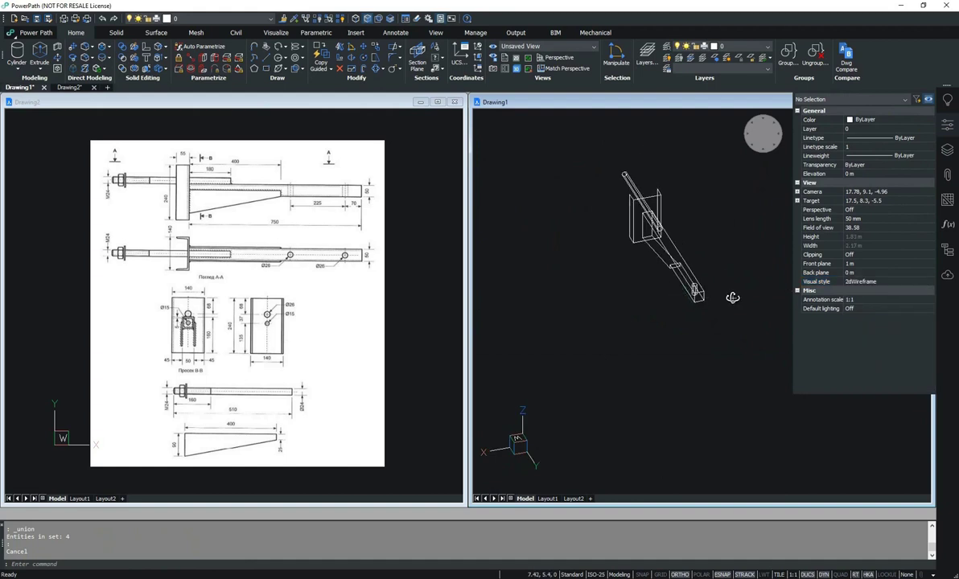
{"action": "left_click", "coordinate": [946, 124]}
{"action": "middle_click_drag", "start_coordinate": [699, 313], "coordinate": [771, 313], "text": "shift"}
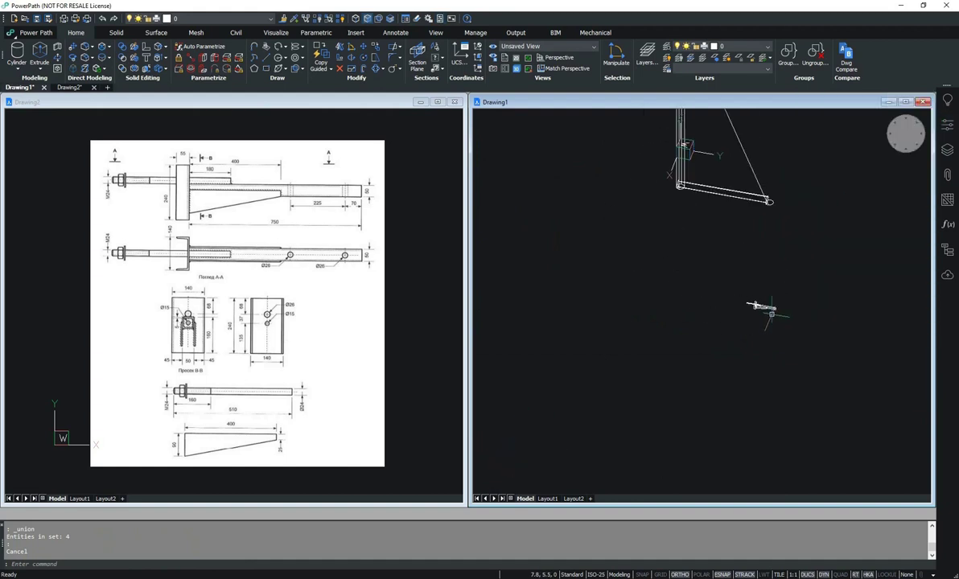
Copy the small part to a spot below the original.
{"action": "left_click", "coordinate": [714, 288]}
{"action": "left_click", "coordinate": [826, 346]}
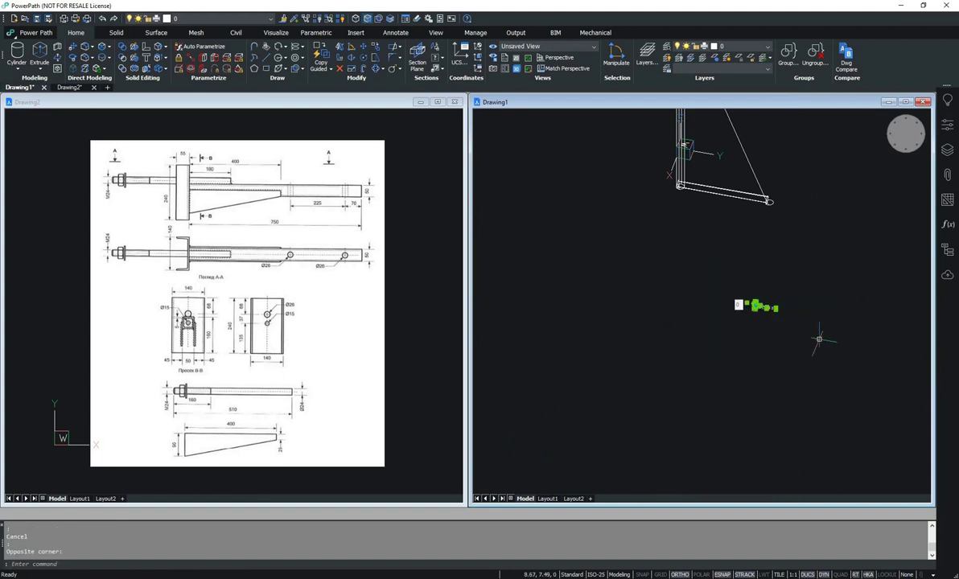
{"action": "left_click", "coordinate": [367, 48]}
{"action": "left_click", "coordinate": [754, 305]}
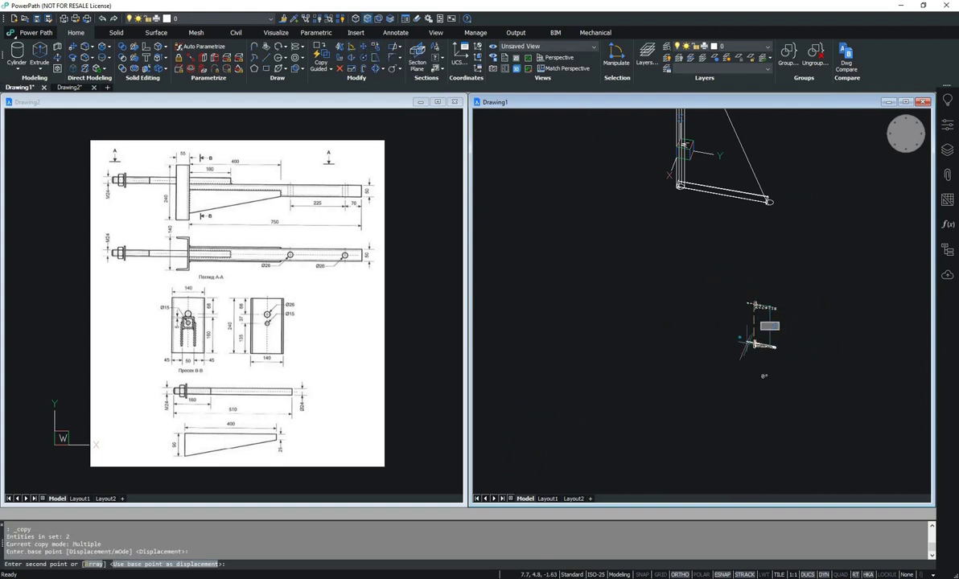
{"action": "left_click", "coordinate": [741, 337]}
{"action": "key", "text": "Return"}
{"action": "left_click", "coordinate": [803, 366]}
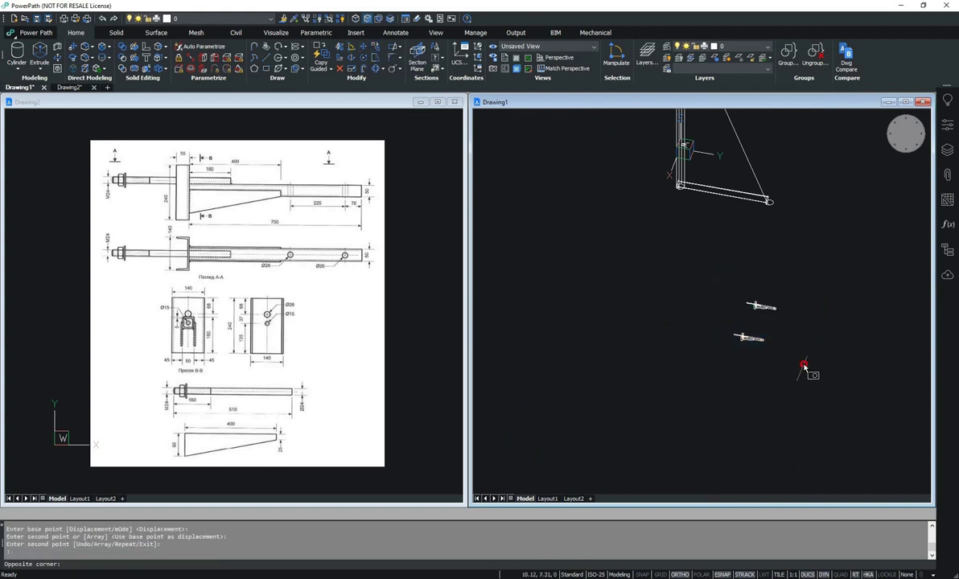
Rotate the copy about 90 degrees with the 3D manipulator and Ortho on.
{"action": "left_click", "coordinate": [723, 338]}
{"action": "left_click", "coordinate": [616, 56]}
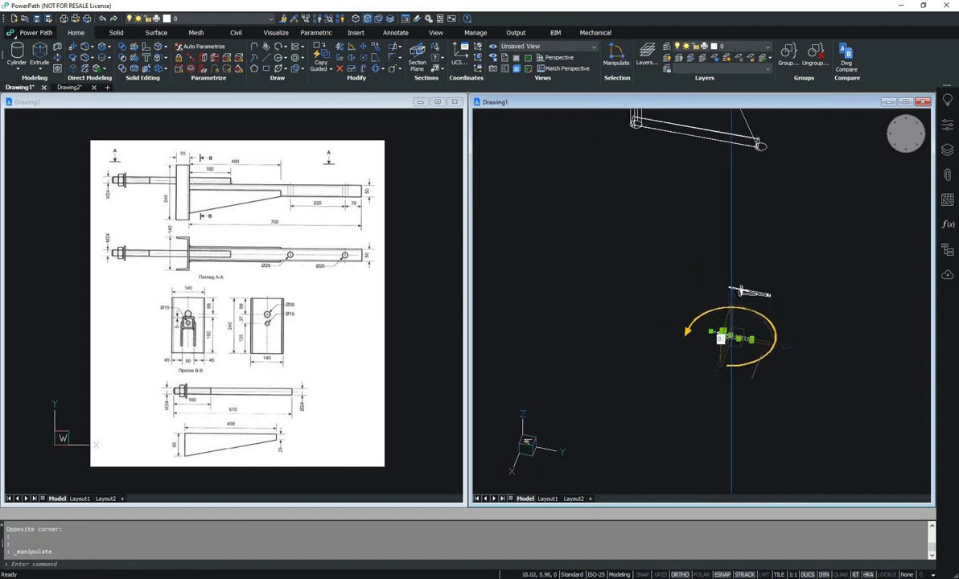
{"action": "left_click", "coordinate": [686, 325]}
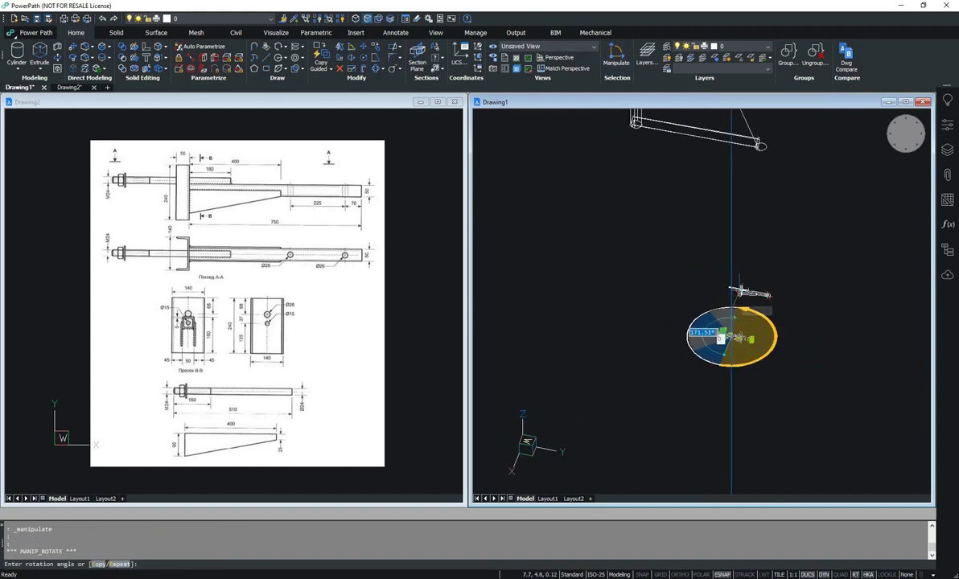
{"action": "key", "text": "F8"}
{"action": "left_click", "coordinate": [722, 338]}
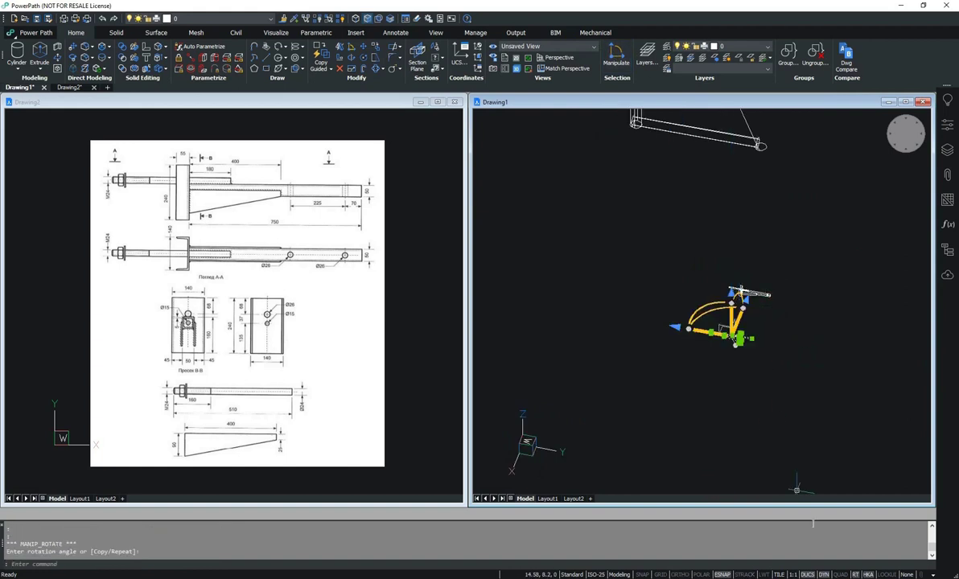
{"action": "key", "text": "Escape"}
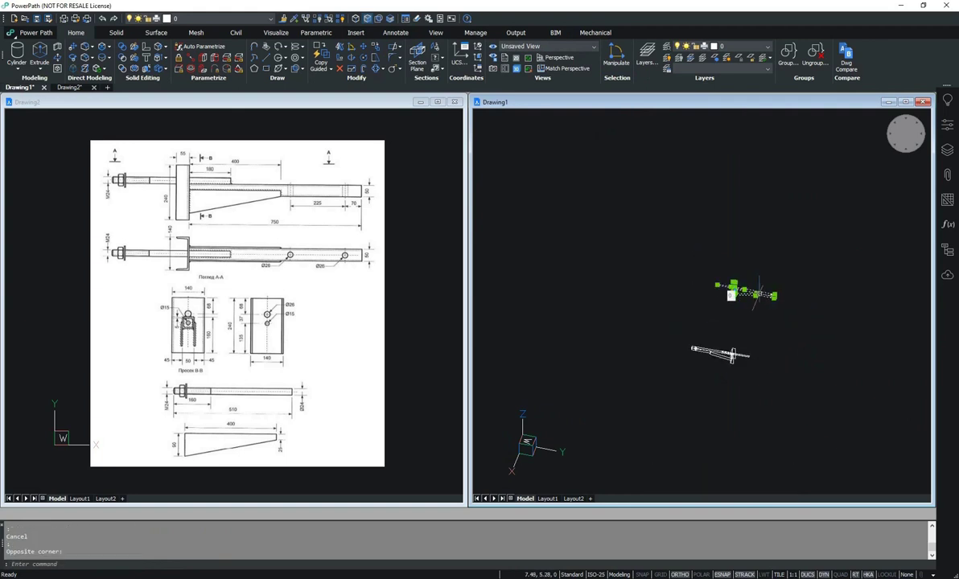
{"action": "left_click", "coordinate": [651, 303]}
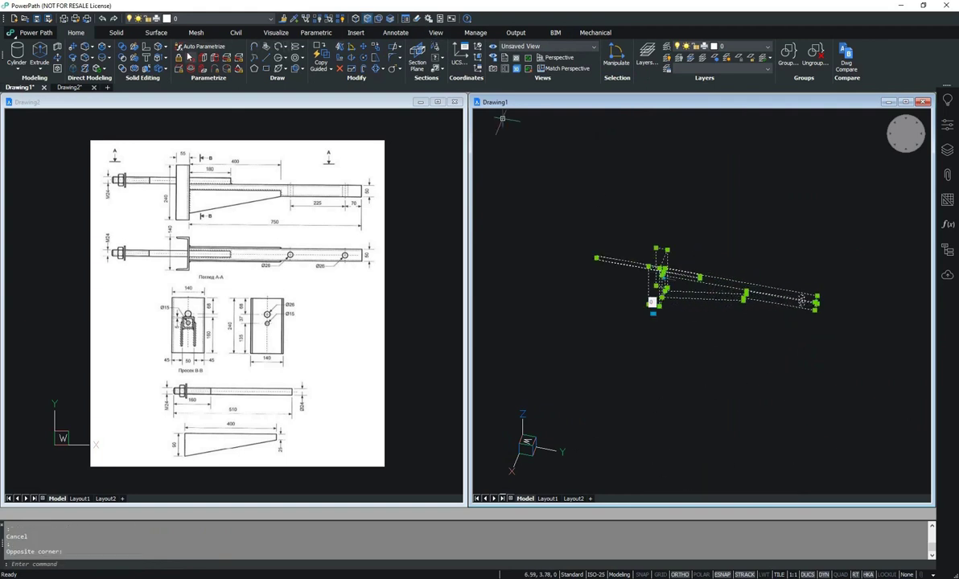
Move the bracket onto the pole top with its arm projecting sideways, then reselect it.
{"action": "left_click", "coordinate": [363, 48]}
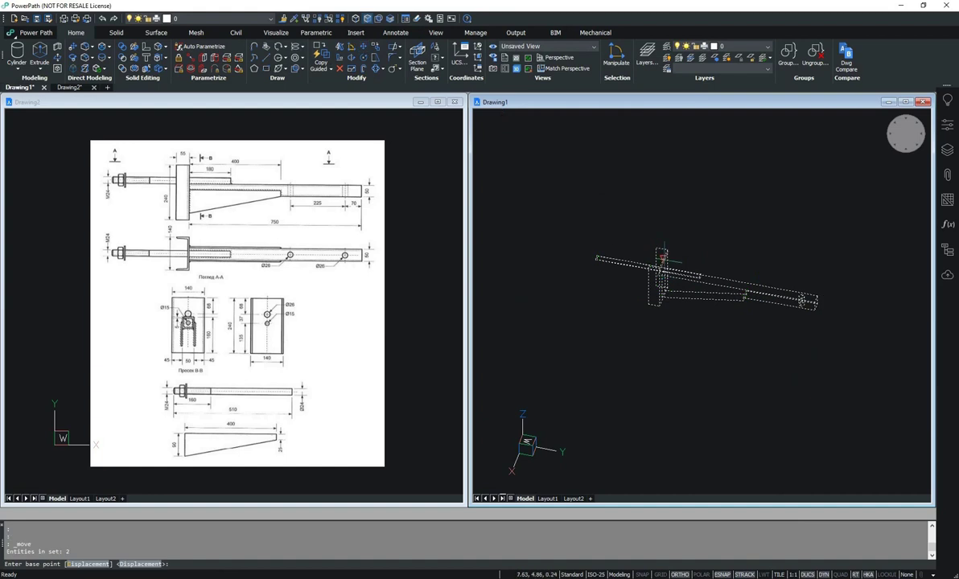
{"action": "left_click", "coordinate": [663, 256]}
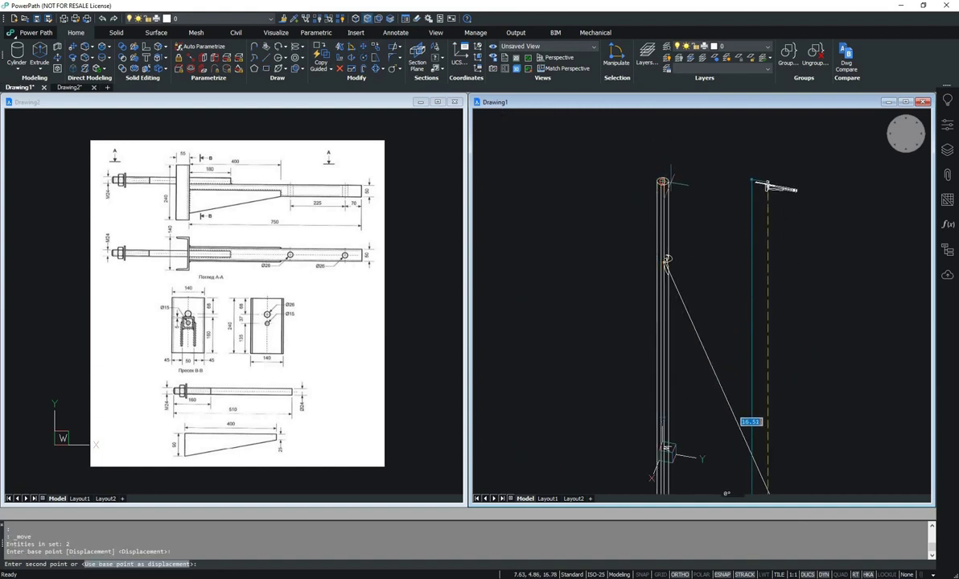
{"action": "scroll", "coordinate": [664, 182], "scroll_direction": "up", "scroll_amount": 5}
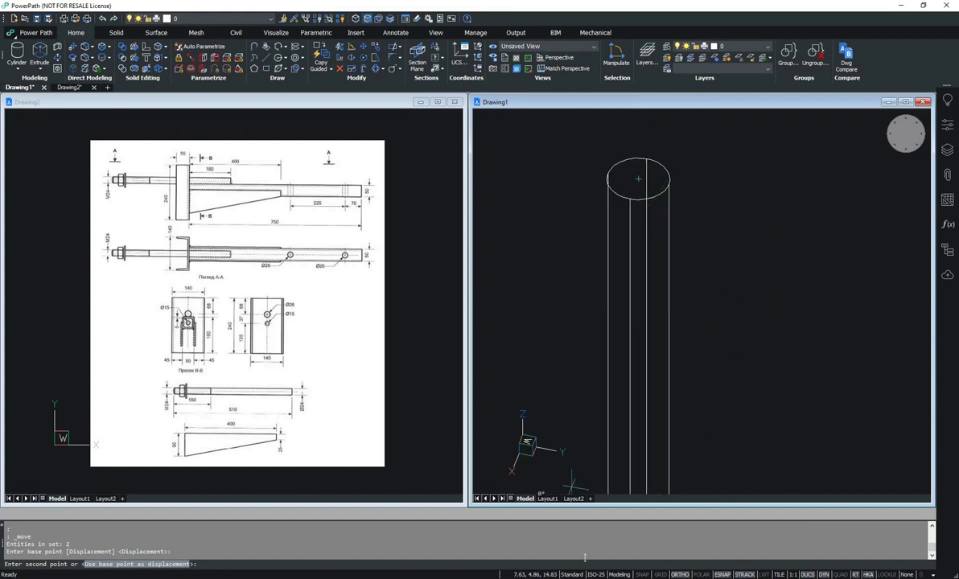
{"action": "key", "text": "F8"}
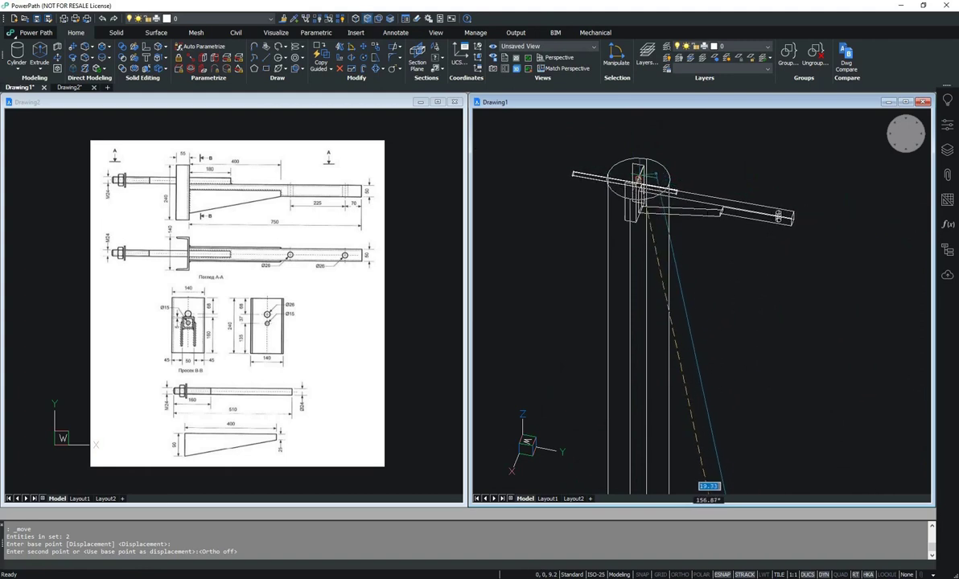
{"action": "scroll", "coordinate": [719, 479], "scroll_direction": "up", "scroll_amount": 2}
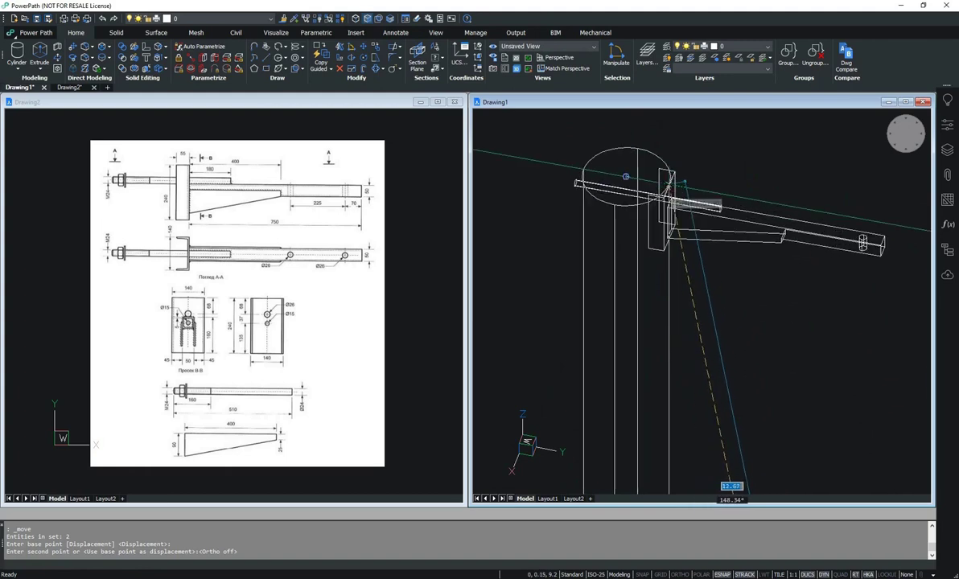
{"action": "scroll", "coordinate": [726, 479], "scroll_direction": "up", "scroll_amount": 2}
{"action": "key", "text": "Escape"}
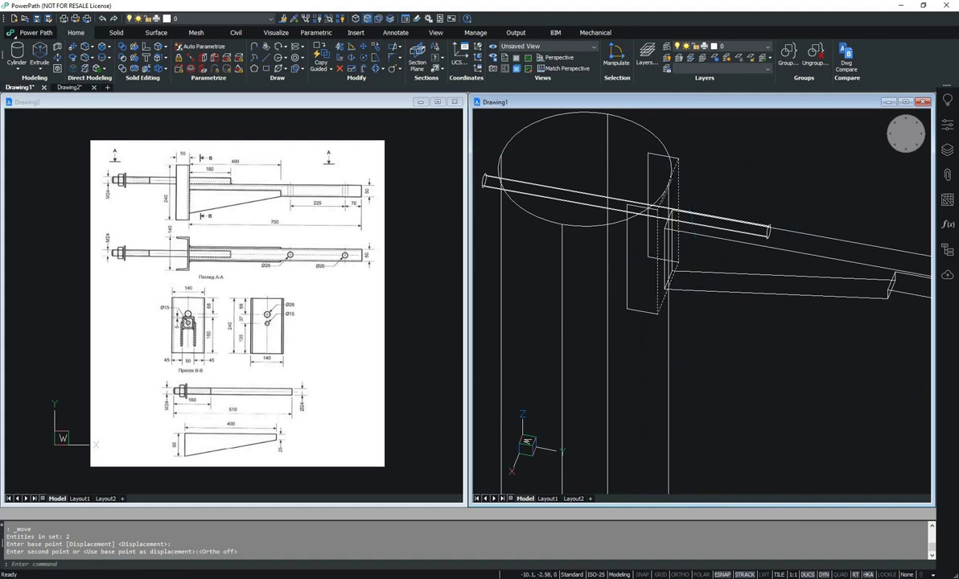
{"action": "scroll", "coordinate": [765, 340], "scroll_direction": "down", "scroll_amount": 5}
{"action": "middle_click_drag", "start_coordinate": [766, 340], "coordinate": [762, 304]}
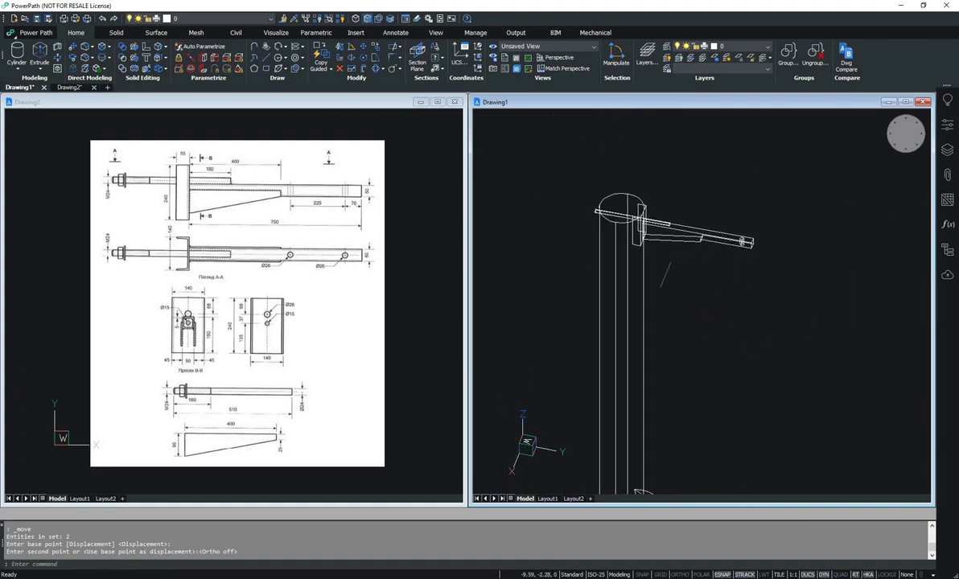
{"action": "left_click", "coordinate": [567, 195]}
{"action": "left_click", "coordinate": [851, 292]}
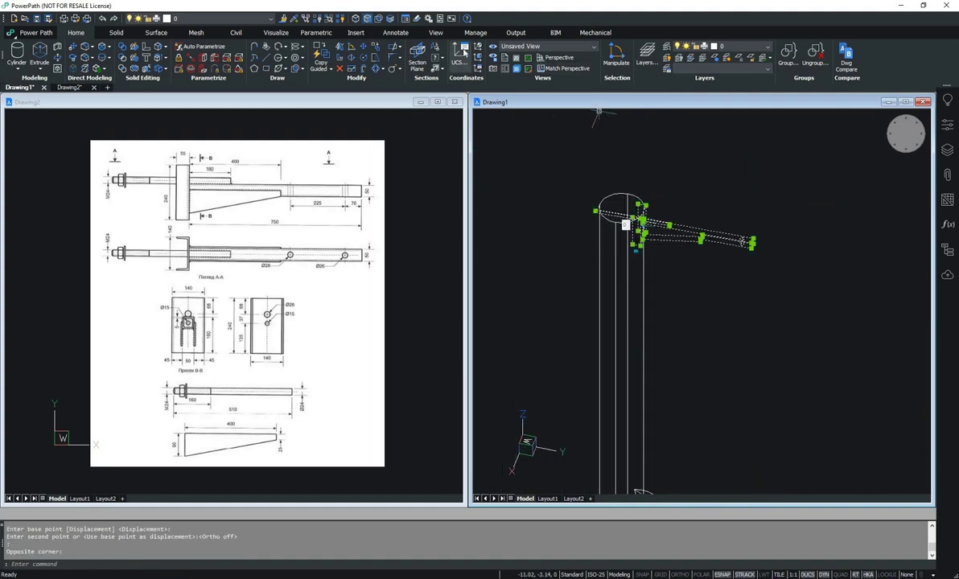
Copy the selected bracket crossarm to a spot lower on the pole.
{"action": "left_click", "coordinate": [378, 50]}
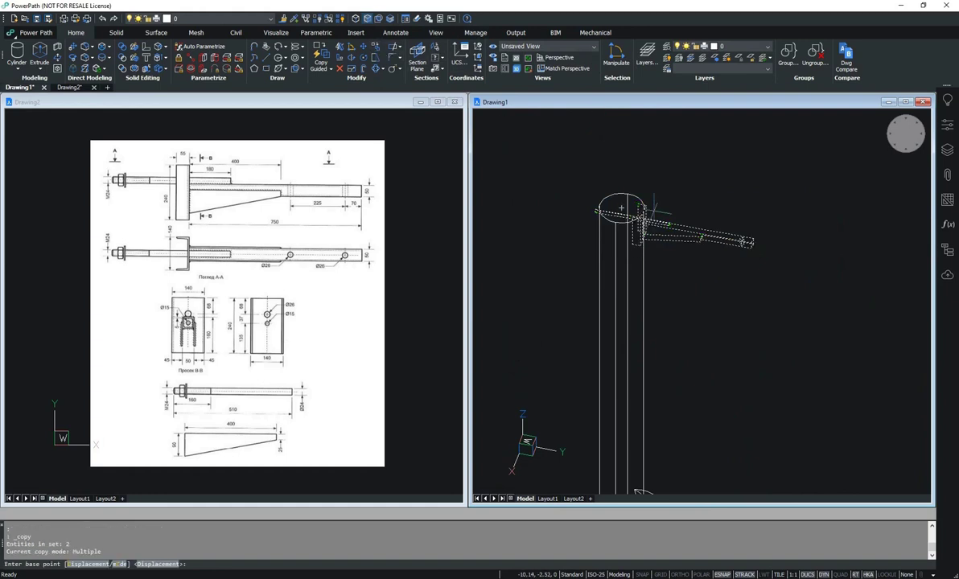
{"action": "left_click", "coordinate": [638, 245]}
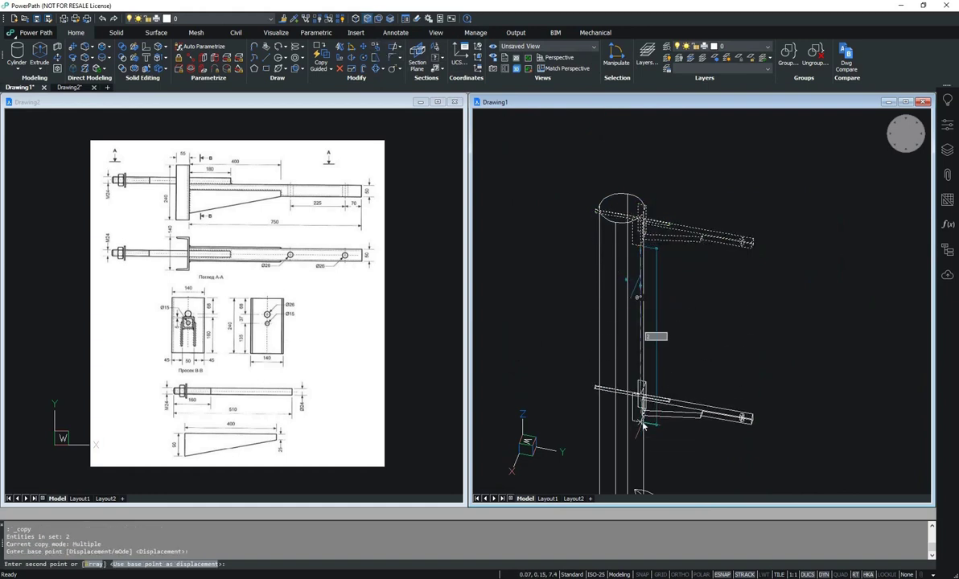
{"action": "left_click", "coordinate": [641, 483]}
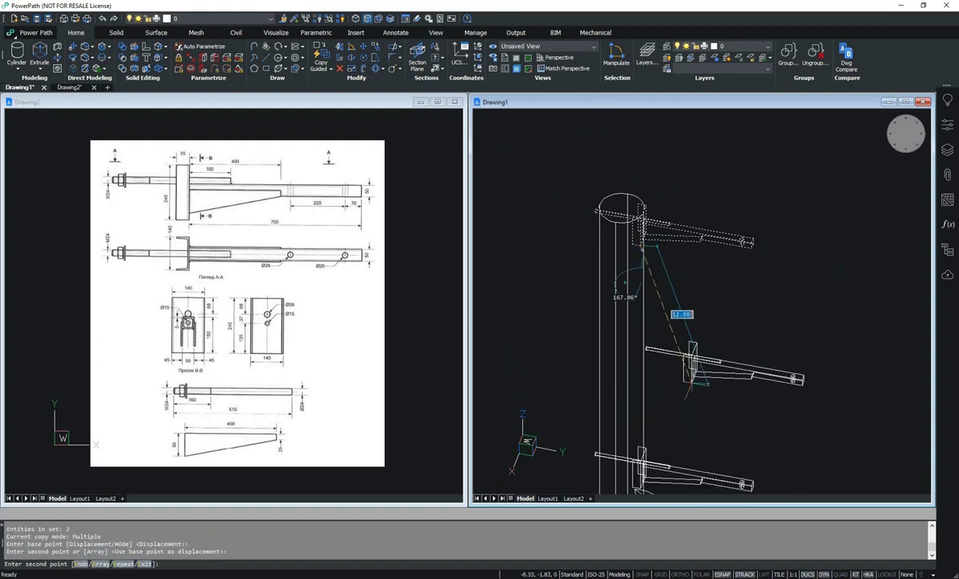
{"action": "key", "text": "Escape"}
Select the upper bracket and begin moving it, then cancel so it stays at the top.
{"action": "left_click_drag", "start_coordinate": [519, 171], "coordinate": [788, 294]}
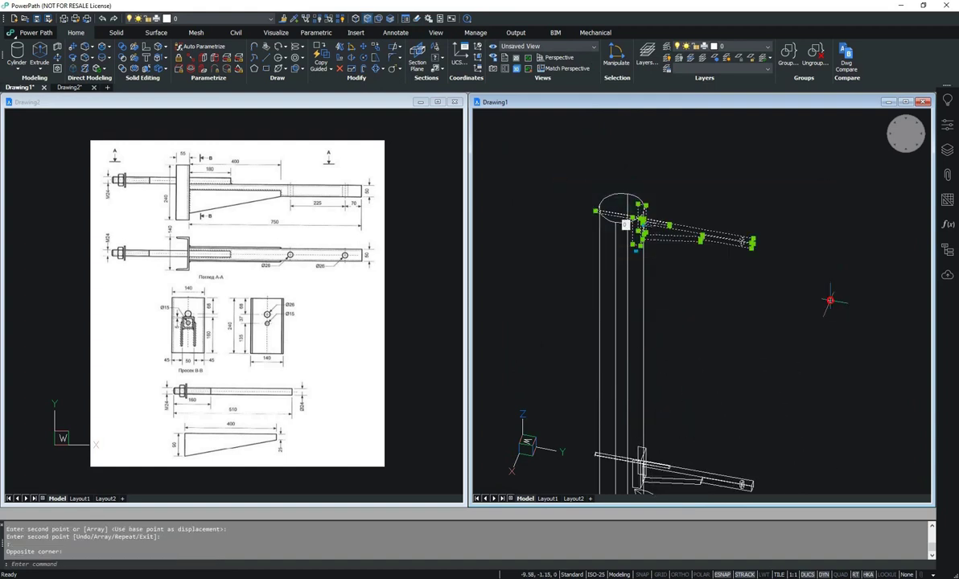
{"action": "left_click", "coordinate": [366, 50]}
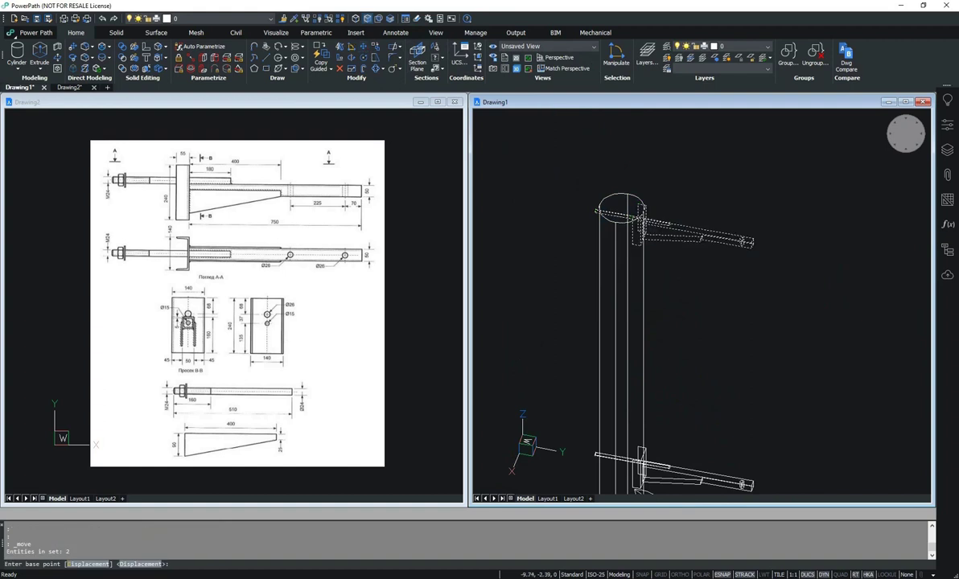
{"action": "left_click", "coordinate": [642, 246]}
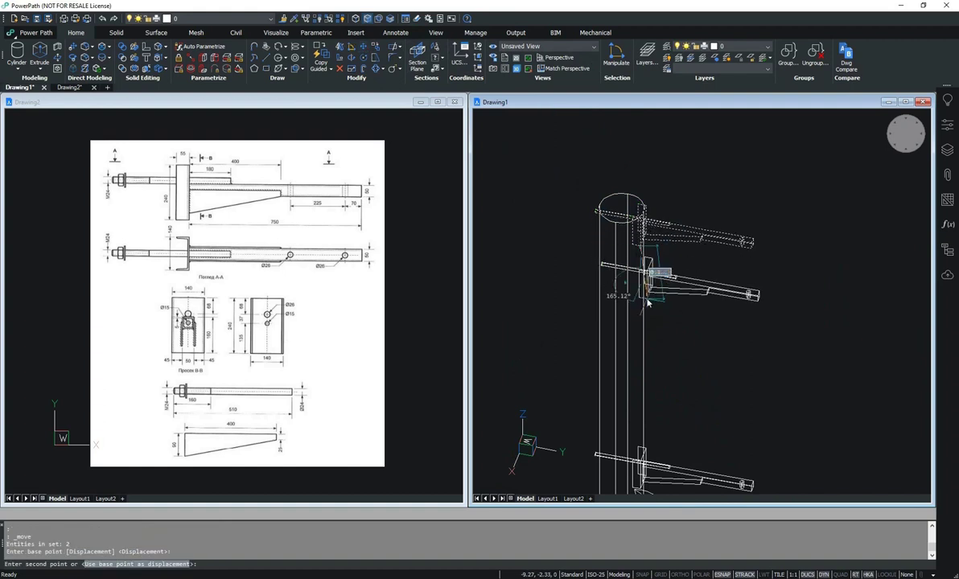
{"action": "key", "text": "Escape"}
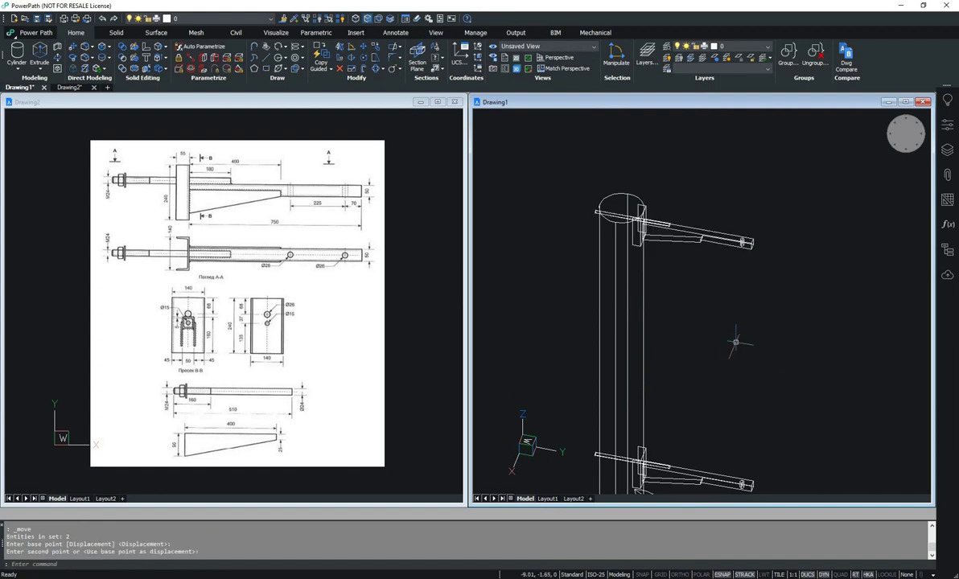
{"action": "scroll", "coordinate": [735, 342], "scroll_direction": "down", "scroll_amount": 3}
{"action": "scroll", "coordinate": [728, 343], "scroll_direction": "down", "scroll_amount": 3}
{"action": "scroll", "coordinate": [740, 330], "scroll_direction": "down", "scroll_amount": 3}
Move the small loose part onto the top of the pole.
{"action": "scroll", "coordinate": [692, 353], "scroll_direction": "down", "scroll_amount": 2}
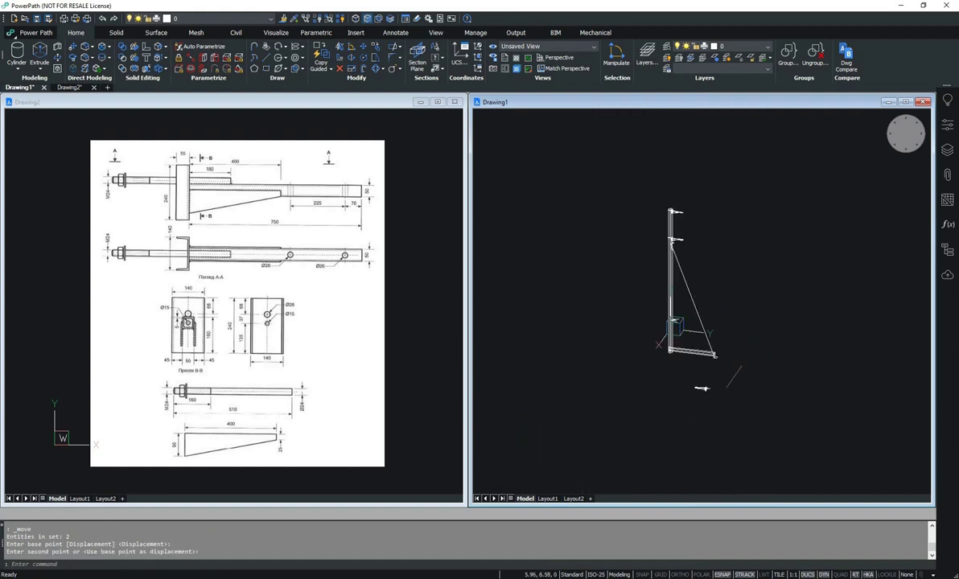
{"action": "left_click", "coordinate": [664, 367]}
{"action": "left_click", "coordinate": [749, 413]}
{"action": "scroll", "coordinate": [751, 399], "scroll_direction": "up", "scroll_amount": 2}
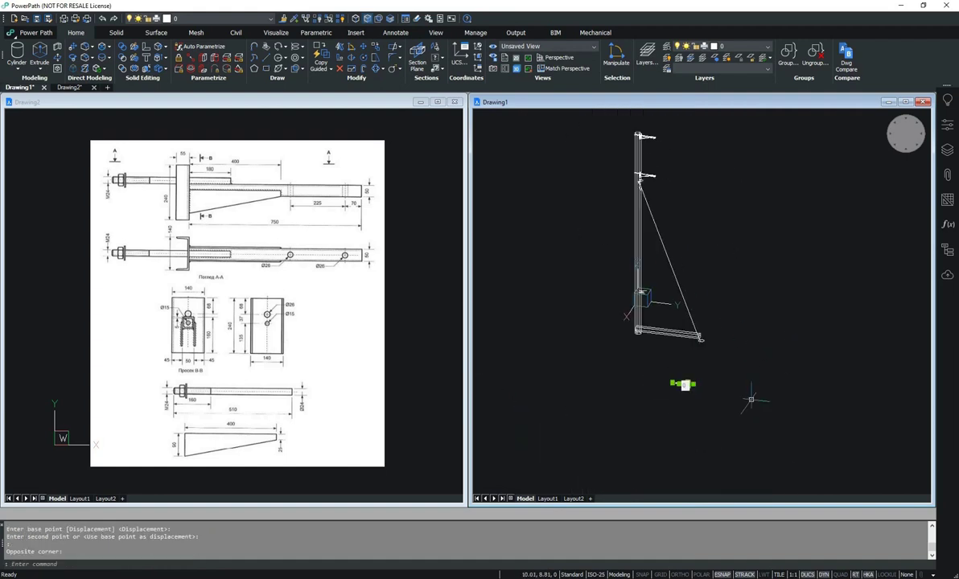
{"action": "left_click", "coordinate": [364, 48]}
{"action": "scroll", "coordinate": [643, 337], "scroll_direction": "up", "scroll_amount": 5}
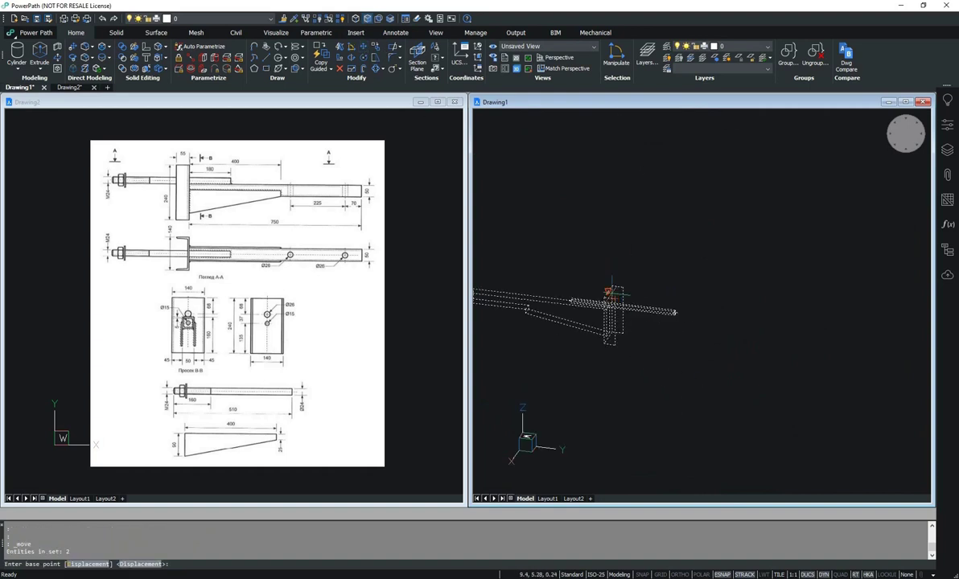
{"action": "left_click", "coordinate": [609, 291]}
{"action": "scroll", "coordinate": [609, 291], "scroll_direction": "down", "scroll_amount": 3}
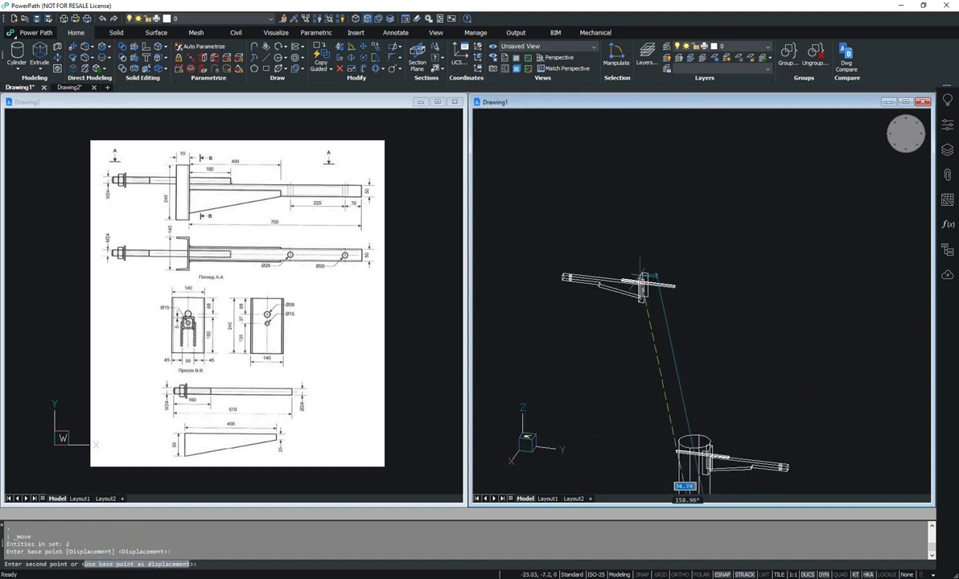
{"action": "scroll", "coordinate": [682, 486], "scroll_direction": "up", "scroll_amount": 3}
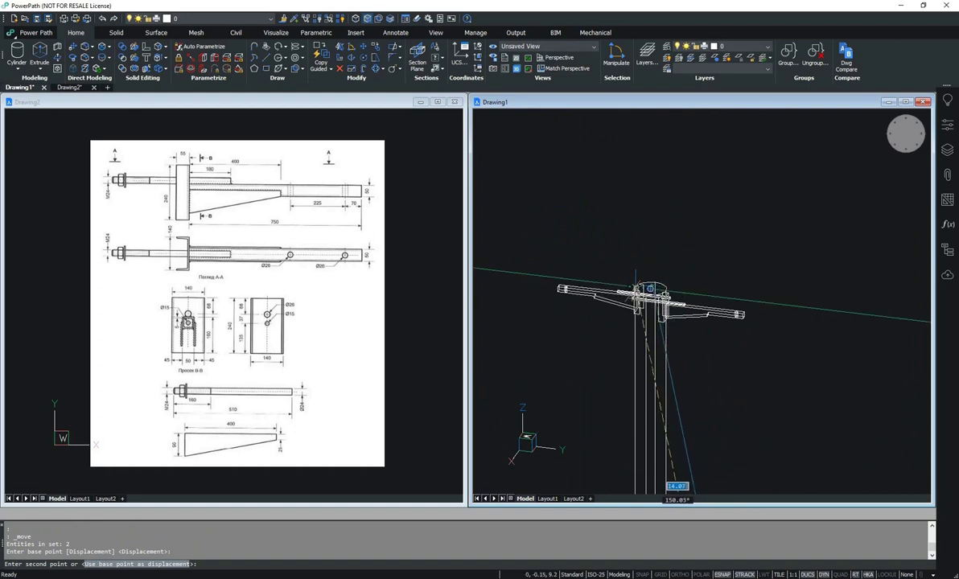
{"action": "left_click", "coordinate": [672, 487]}
Start repositioning the left crossarm down the pole, orbiting to check its placement.
{"action": "left_click_drag", "start_coordinate": [500, 244], "coordinate": [669, 342]}
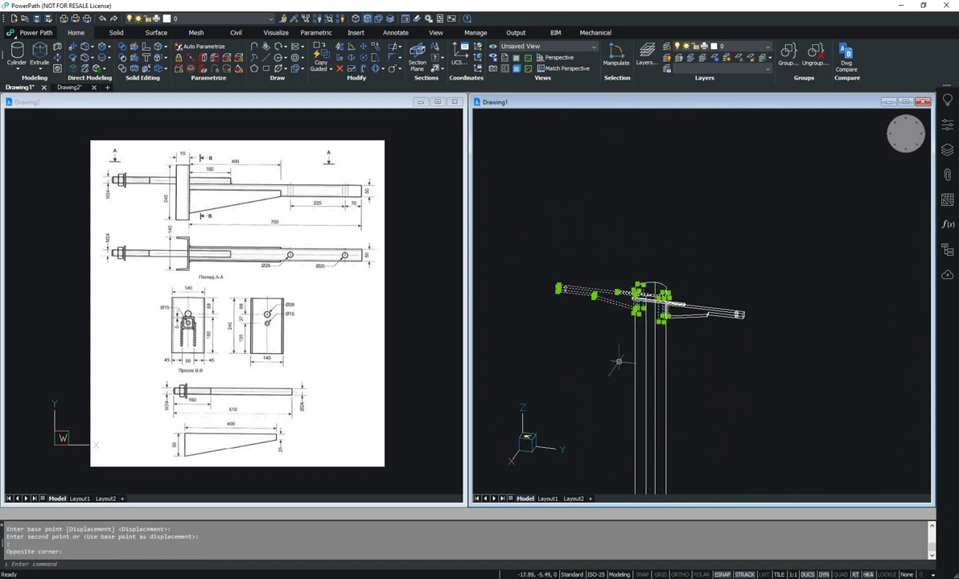
{"action": "key", "text": "Escape"}
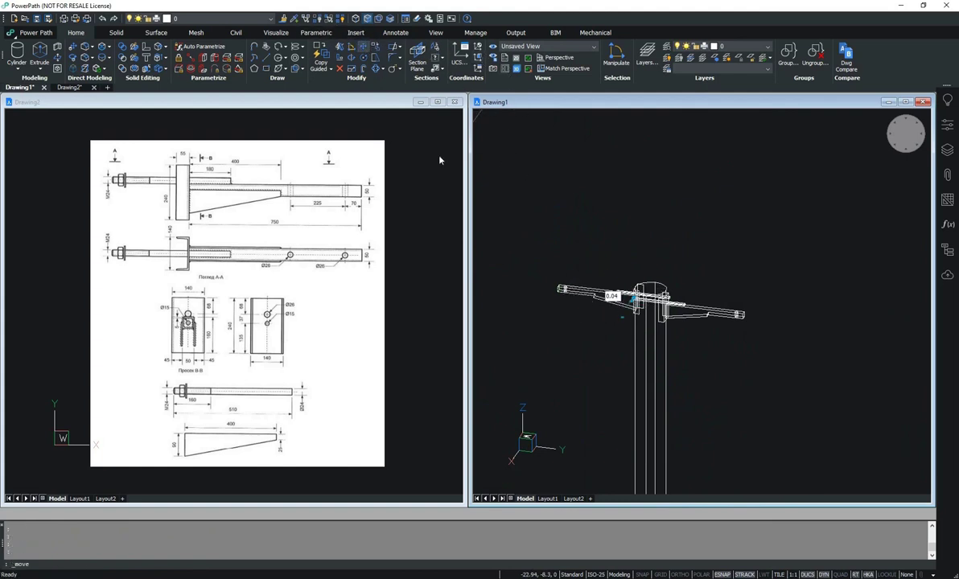
{"action": "left_click", "coordinate": [635, 314]}
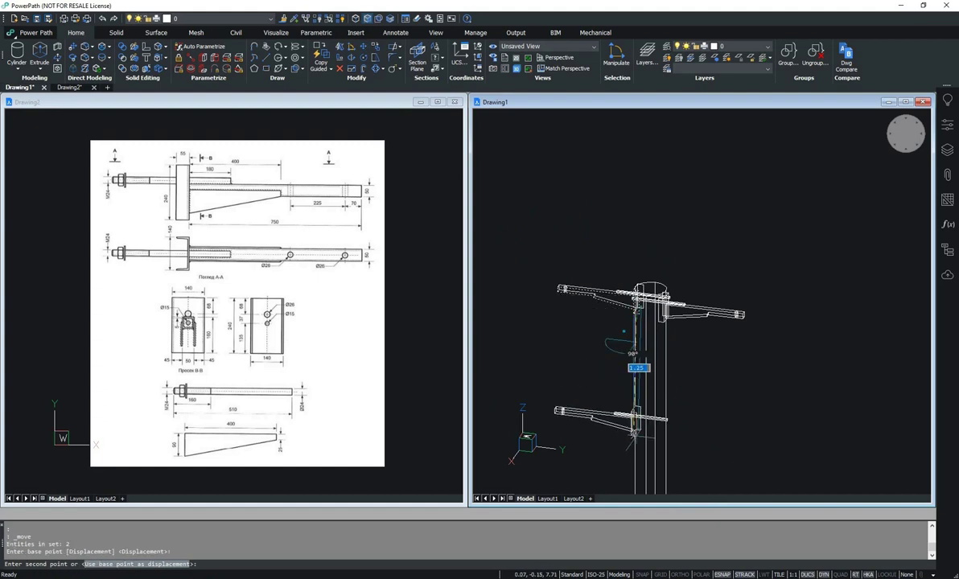
{"action": "middle_click_drag", "start_coordinate": [633, 434], "coordinate": [627, 426], "text": "shift"}
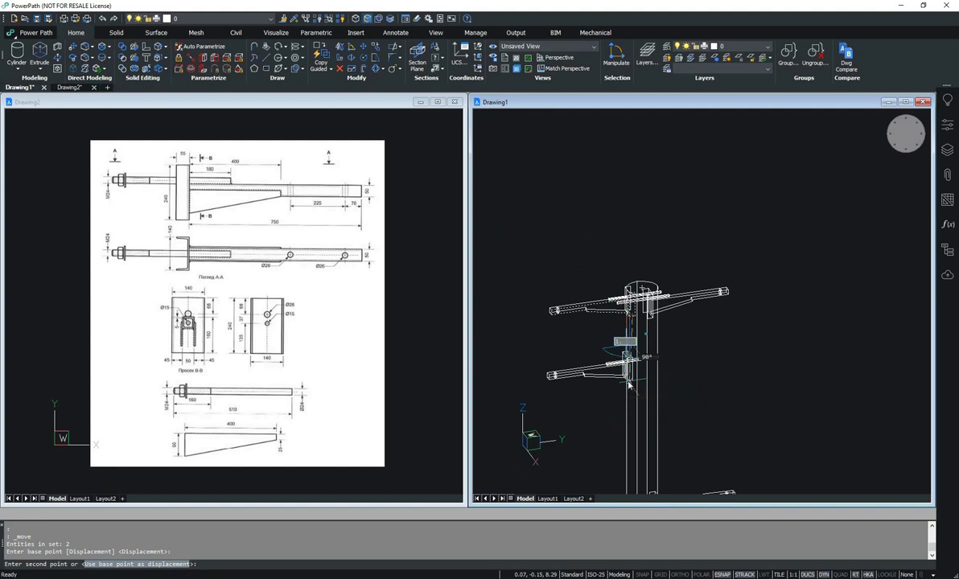
Place the lower crossarm, then union the pole, three crossarms and strut into one solid.
{"action": "left_click", "coordinate": [630, 386]}
{"action": "middle_click_drag", "start_coordinate": [629, 386], "coordinate": [684, 337], "text": "shift"}
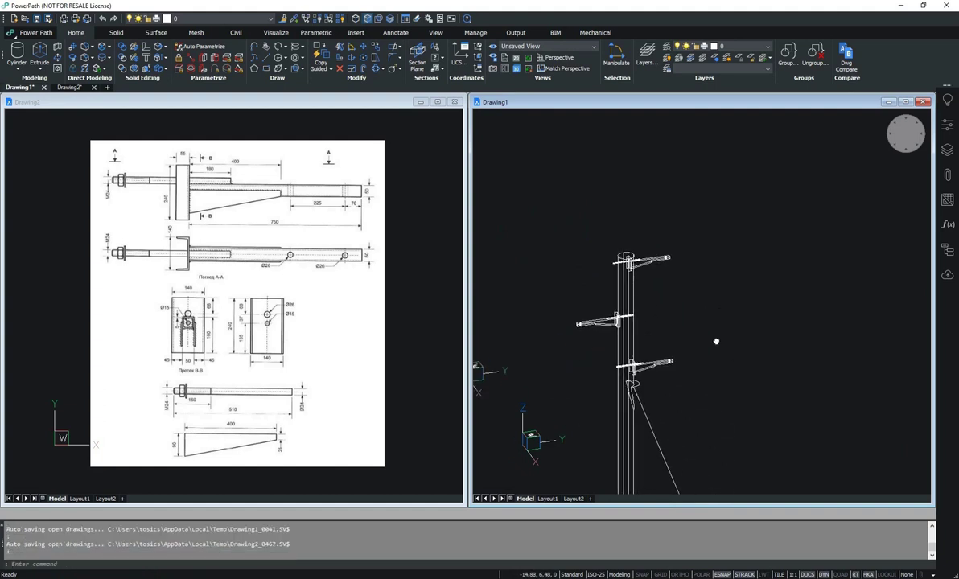
{"action": "middle_click_drag", "start_coordinate": [732, 362], "coordinate": [729, 342], "text": "shift"}
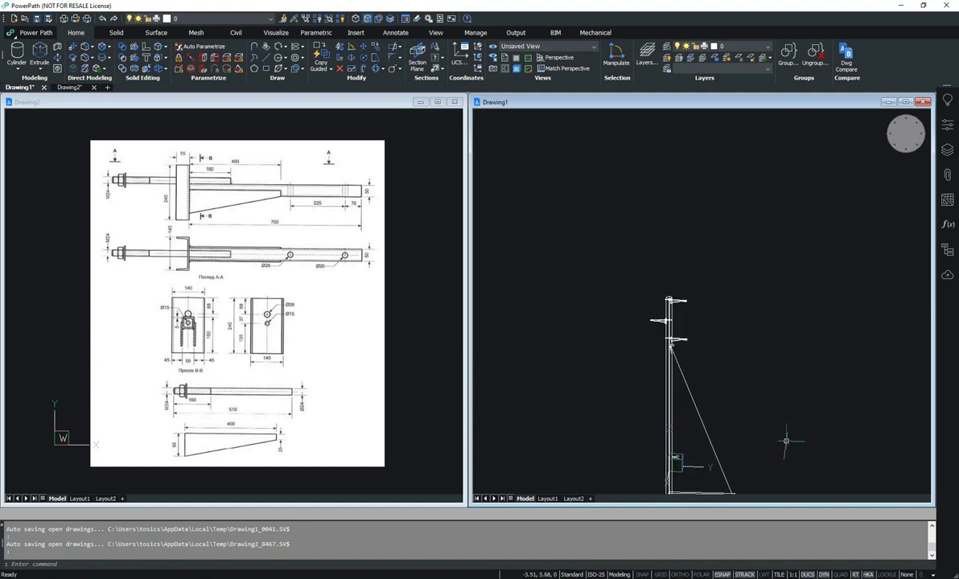
{"action": "middle_click_drag", "start_coordinate": [785, 441], "coordinate": [734, 361]}
{"action": "left_click_drag", "start_coordinate": [517, 184], "coordinate": [765, 445]}
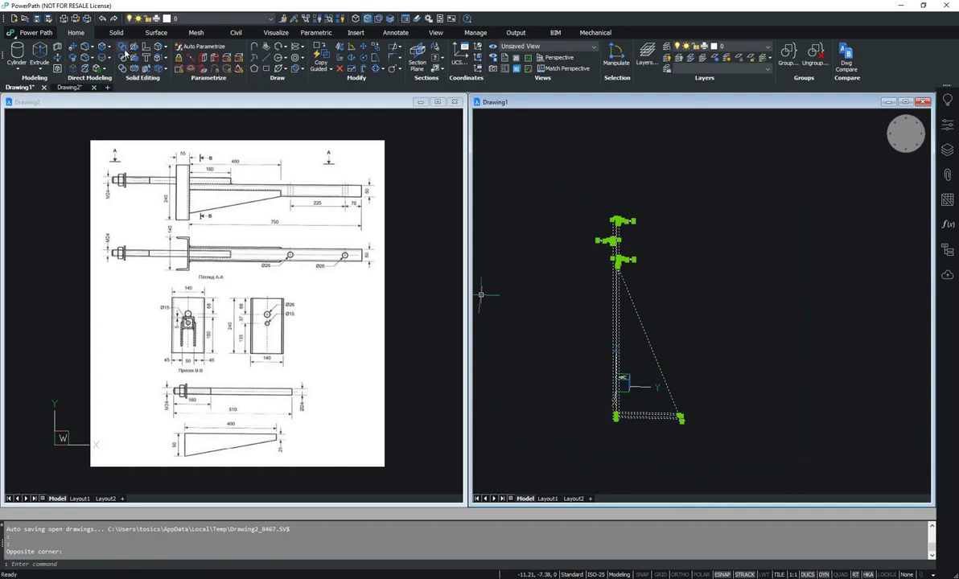
{"action": "left_click", "coordinate": [123, 57]}
Set the visual style to Realistic in the Properties panel.
{"action": "left_click", "coordinate": [948, 137]}
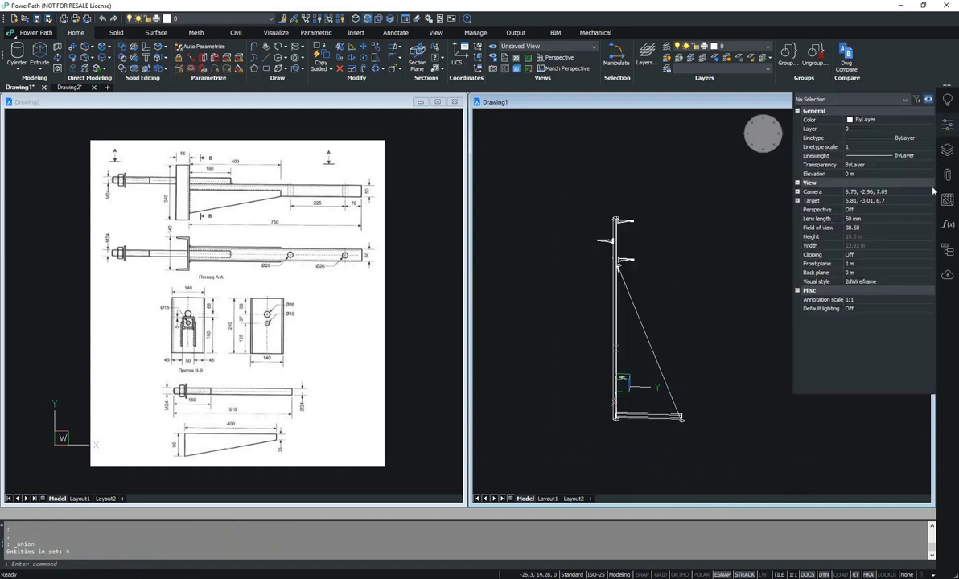
{"action": "left_click", "coordinate": [866, 281]}
{"action": "left_click", "coordinate": [866, 281]}
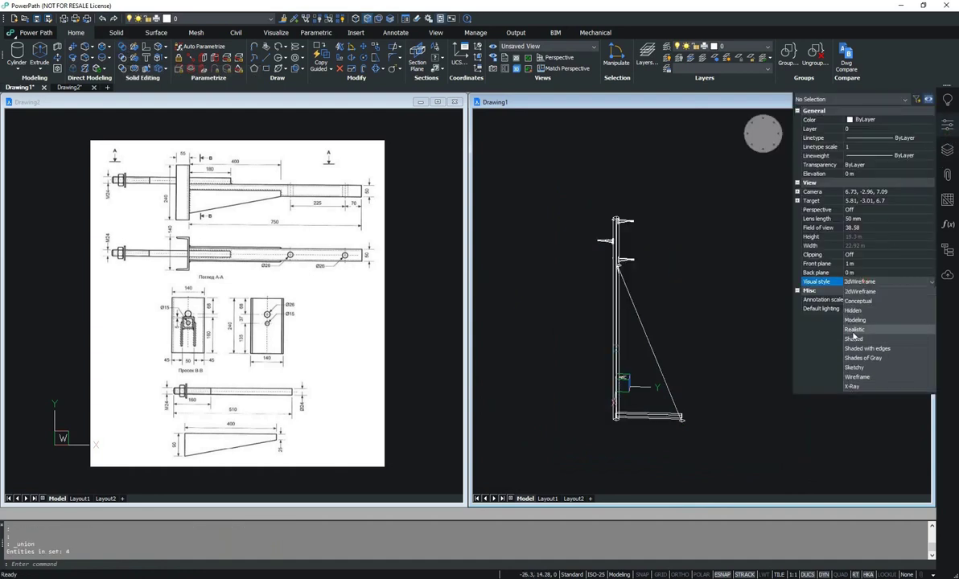
{"action": "left_click", "coordinate": [861, 318]}
Switch to SW Isometric and orbit the shaded pole for a final view.
{"action": "left_click", "coordinate": [737, 156]}
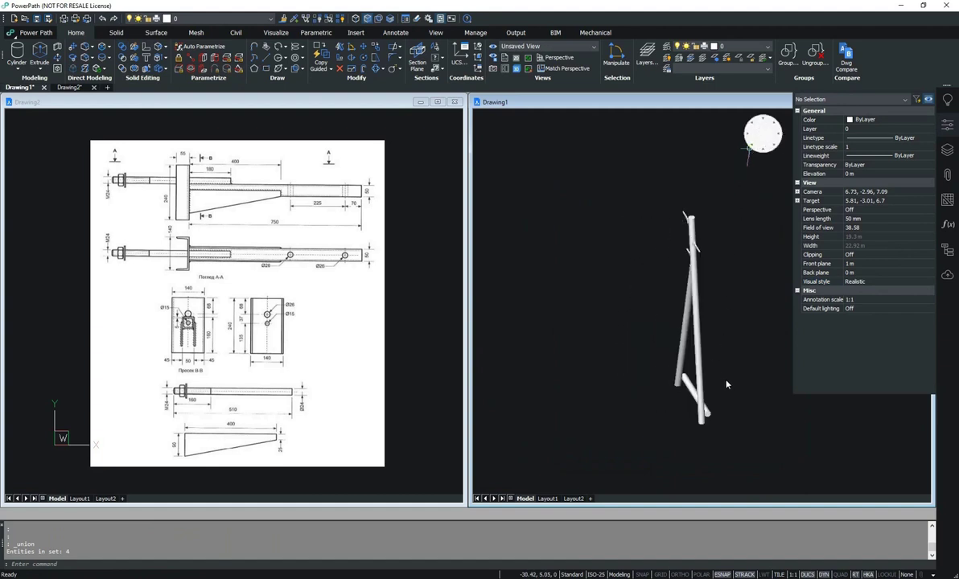
{"action": "mouse_move", "coordinate": [741, 339]}
{"action": "middle_mouse_down", "text": "shift"}
{"action": "mouse_move", "coordinate": [673, 294]}
{"action": "mouse_move", "coordinate": [781, 308]}
{"action": "middle_mouse_up", "text": "shift"}
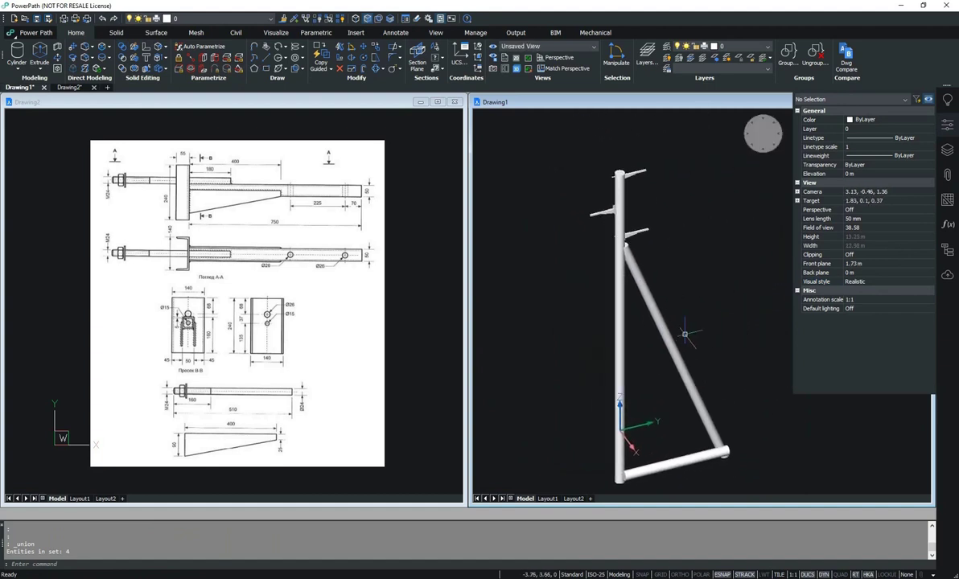
{"action": "middle_click_drag", "start_coordinate": [693, 283], "coordinate": [710, 260], "text": "shift"}
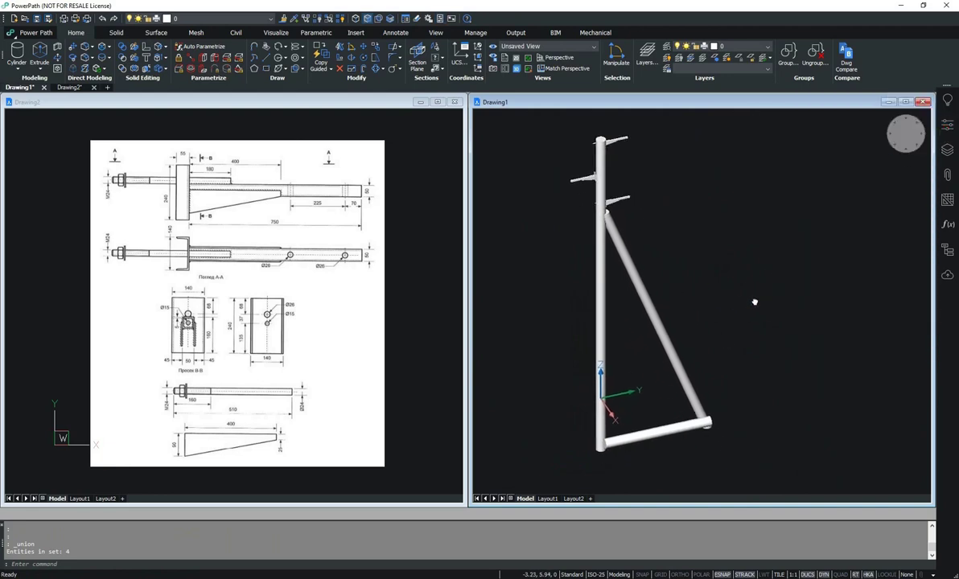